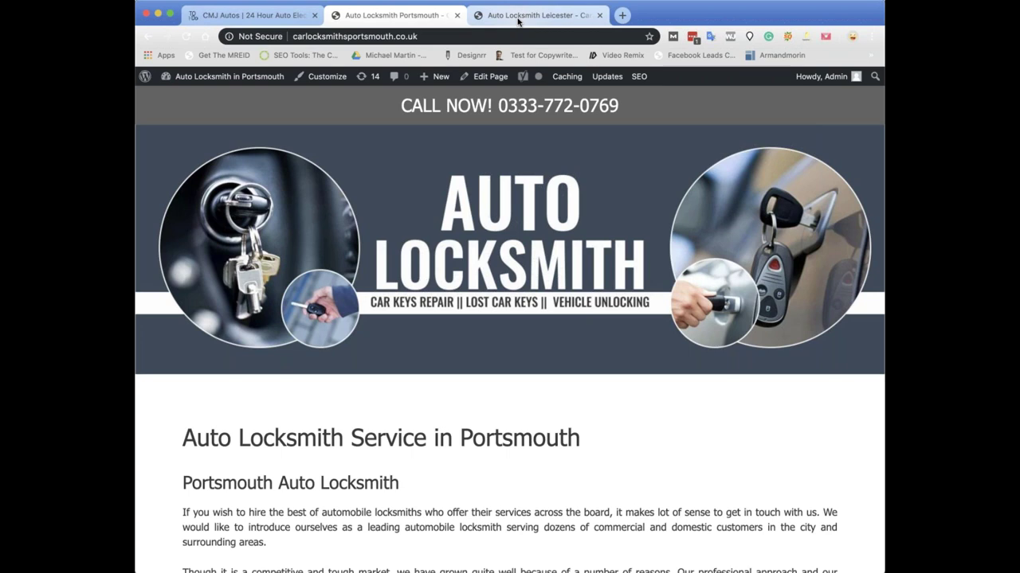
Switch to the Leicester site's tab and open its WordPress admin Dashboard.
click(518, 15)
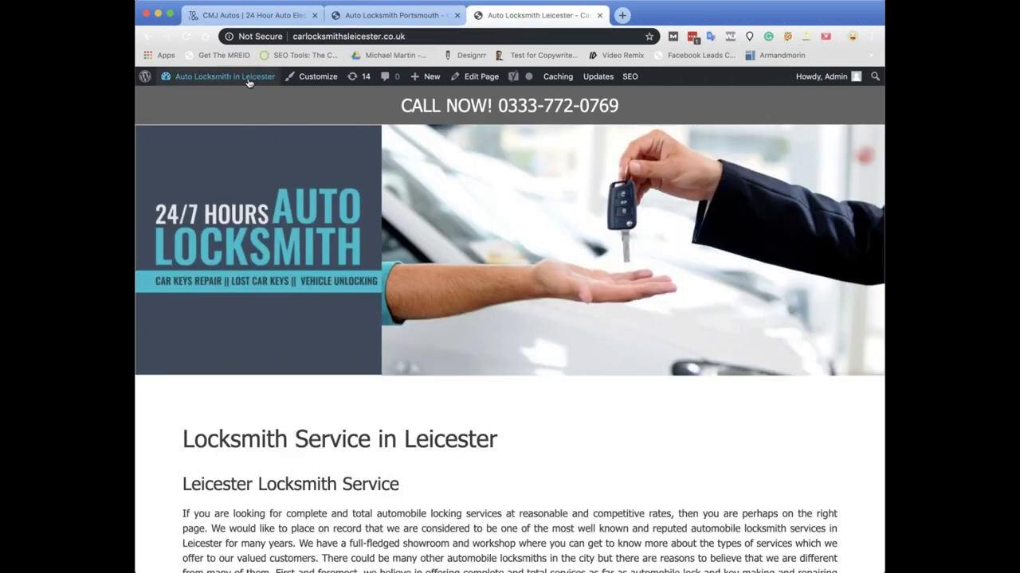
mouse_move(243, 83)
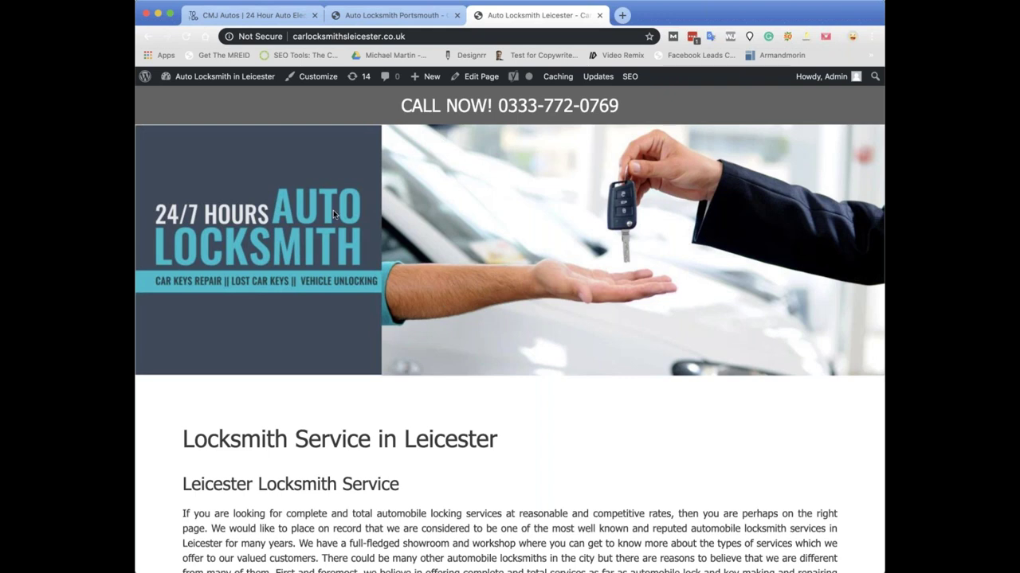
click(231, 78)
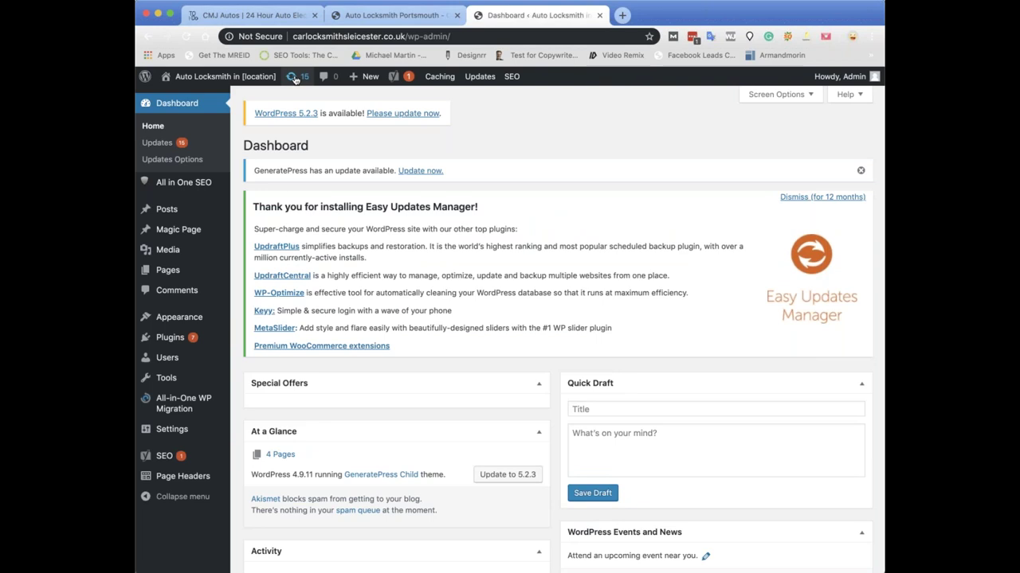
Upload a backup file through All-in-One WP Migration's Import From > File.
mouse_move(191, 403)
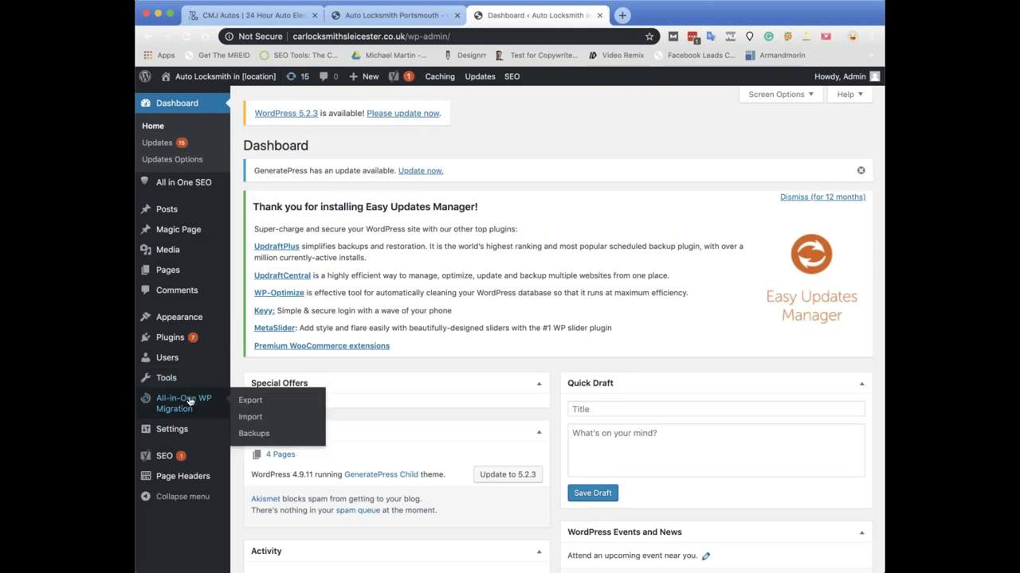
click(248, 418)
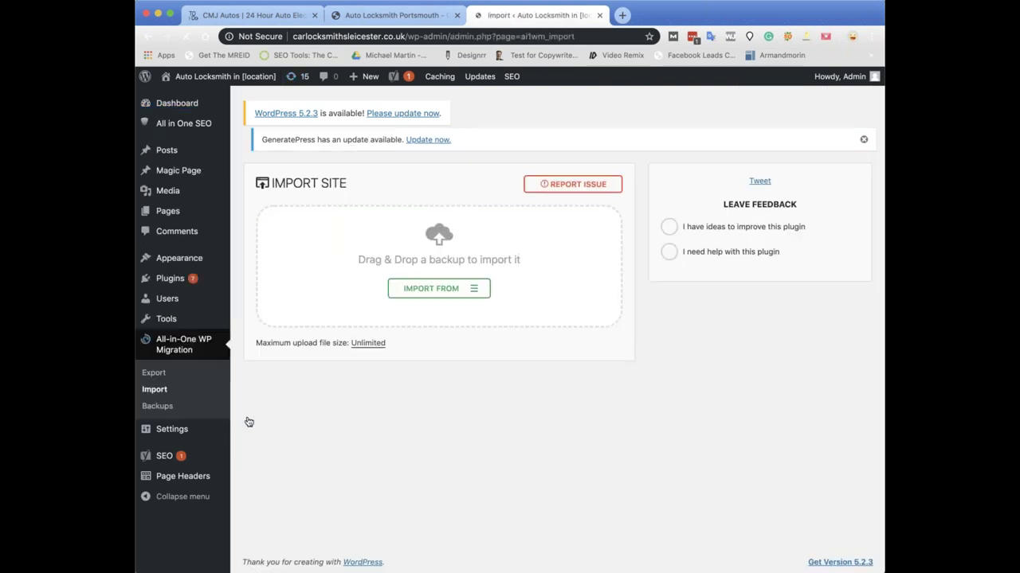
click(442, 292)
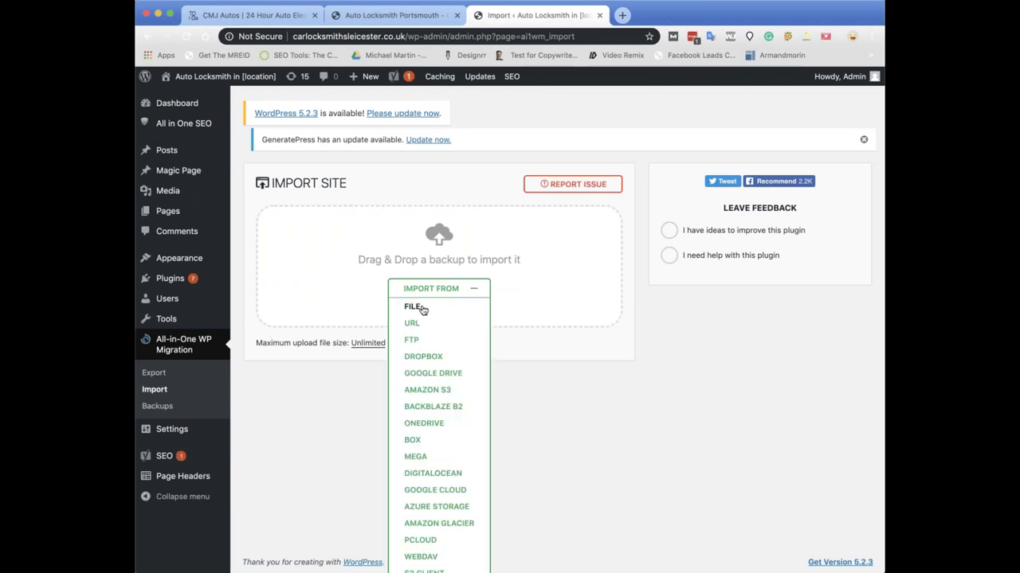
click(423, 309)
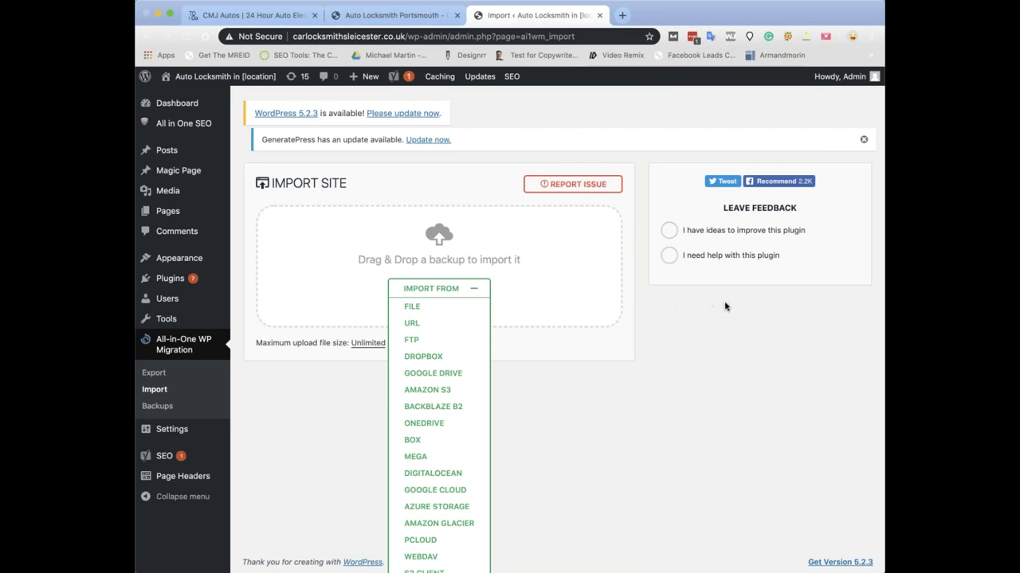
key(Return)
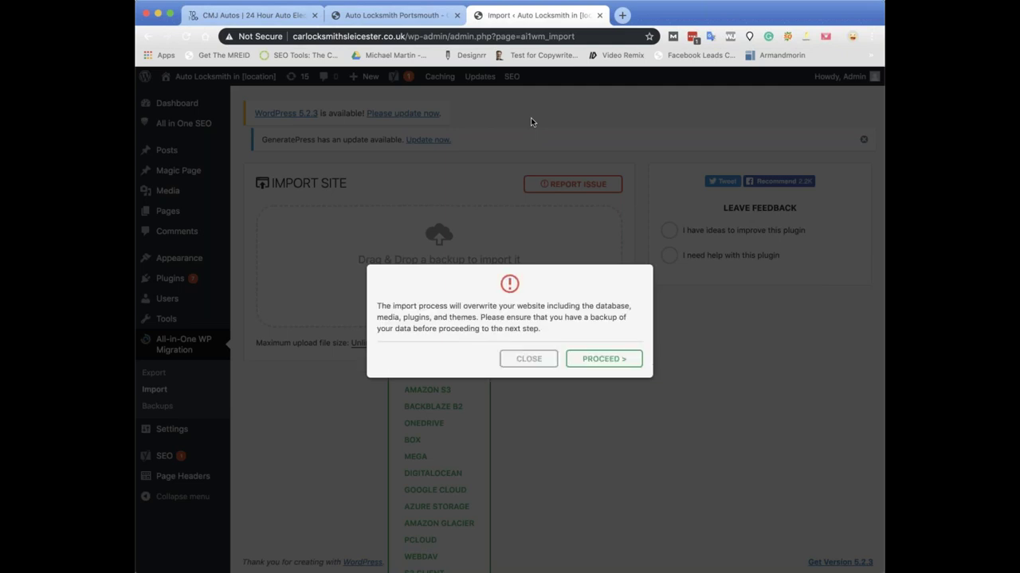
Proceed past the overwrite warning and finish the All-in-One WP Migration import.
click(615, 364)
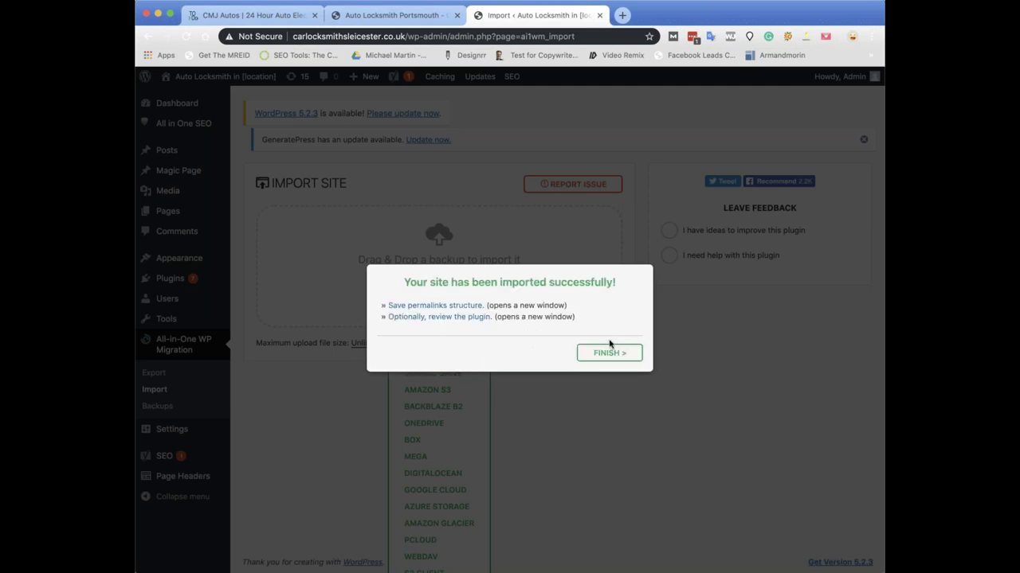
click(610, 350)
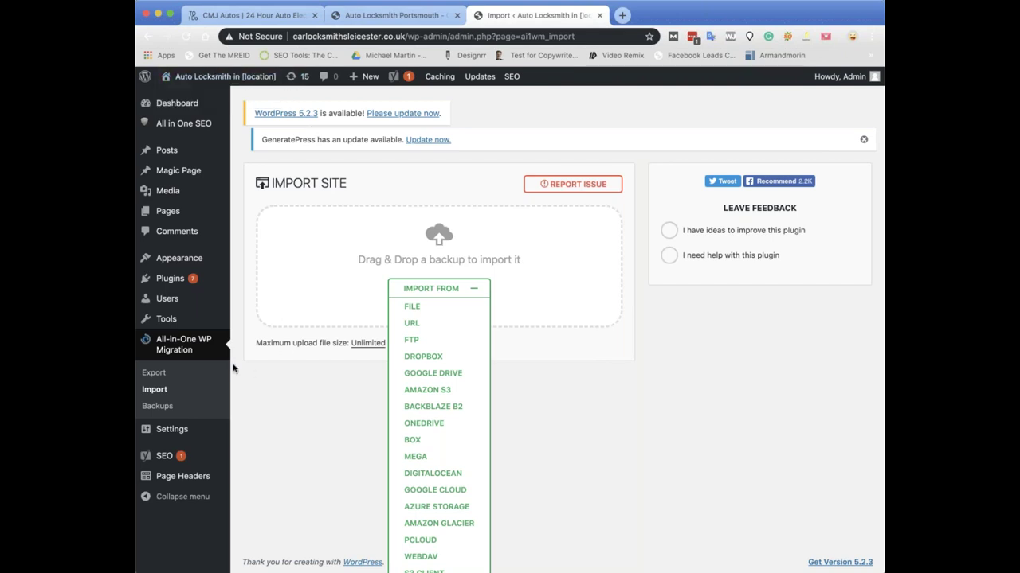
mouse_move(188, 106)
Visit the imported London Auto Locksmiths front end past the certificate warning.
click(256, 80)
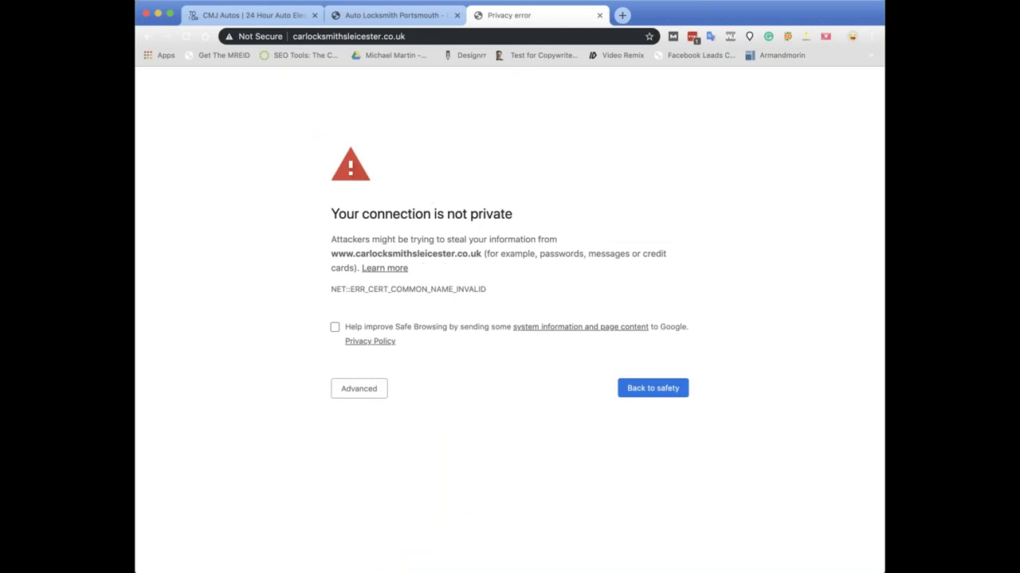
click(290, 36)
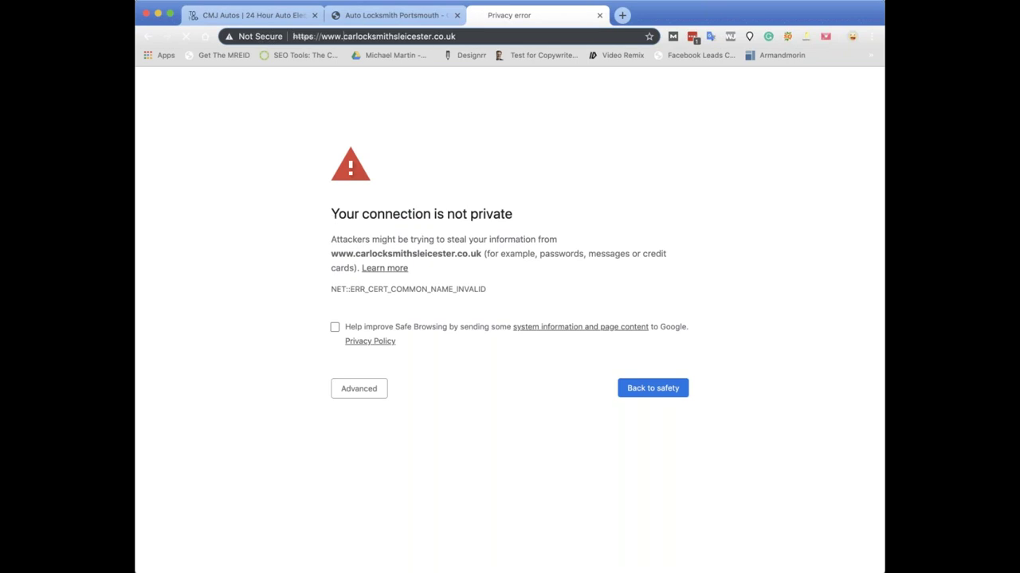
click(366, 392)
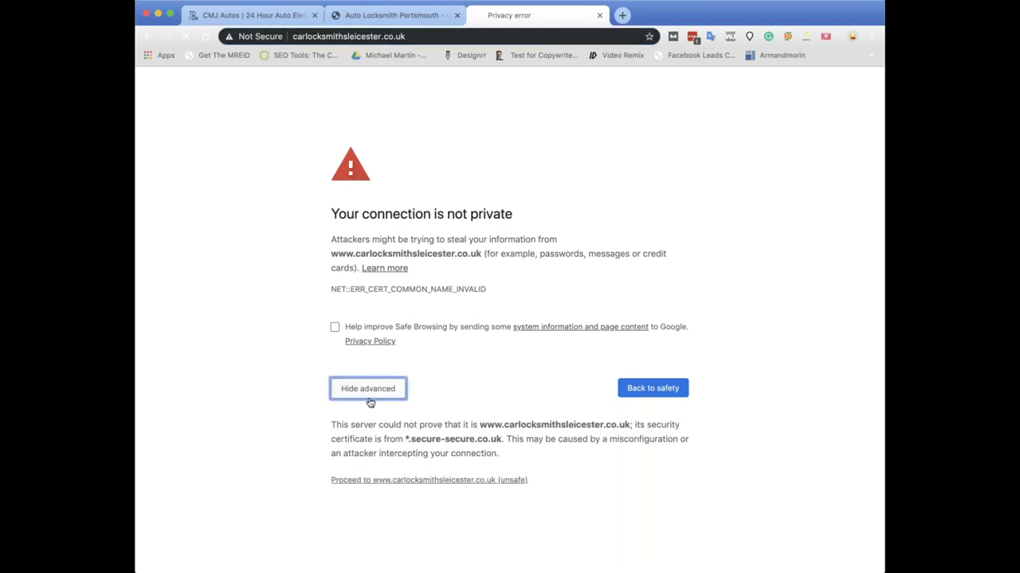
click(367, 484)
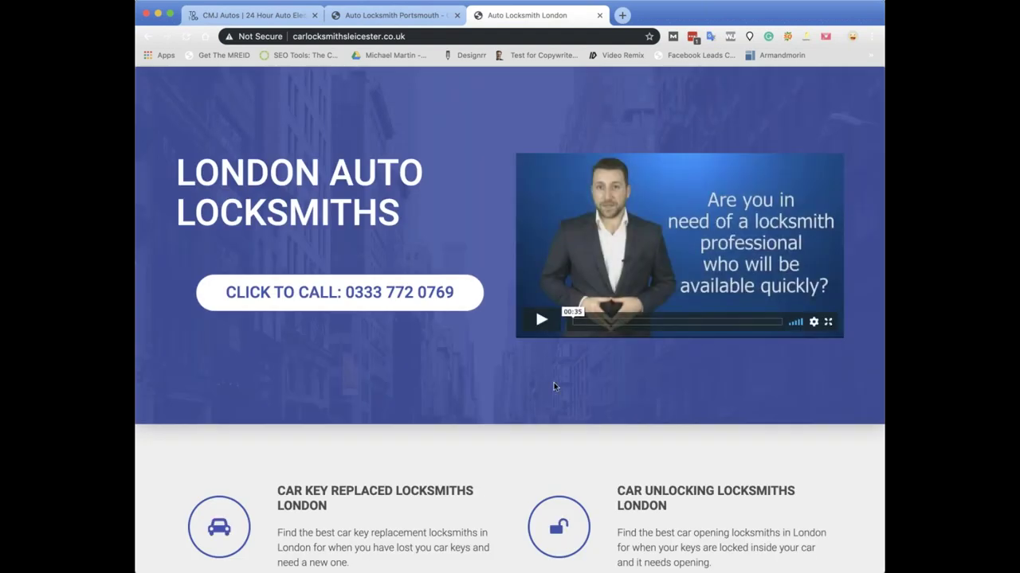
scroll(553, 382, down, 15)
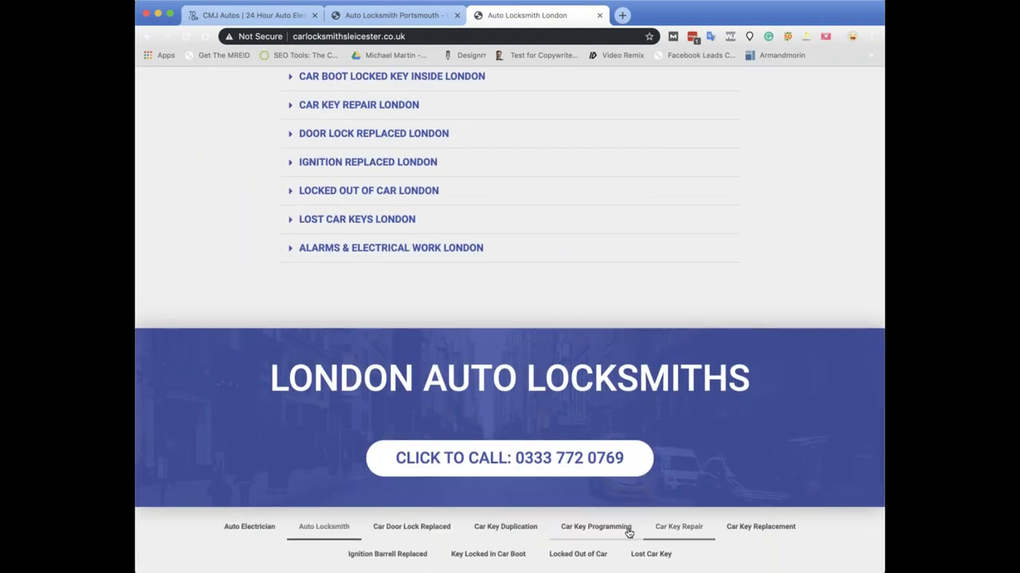
scroll(628, 530, up, 5)
scroll(422, 205, up, 10)
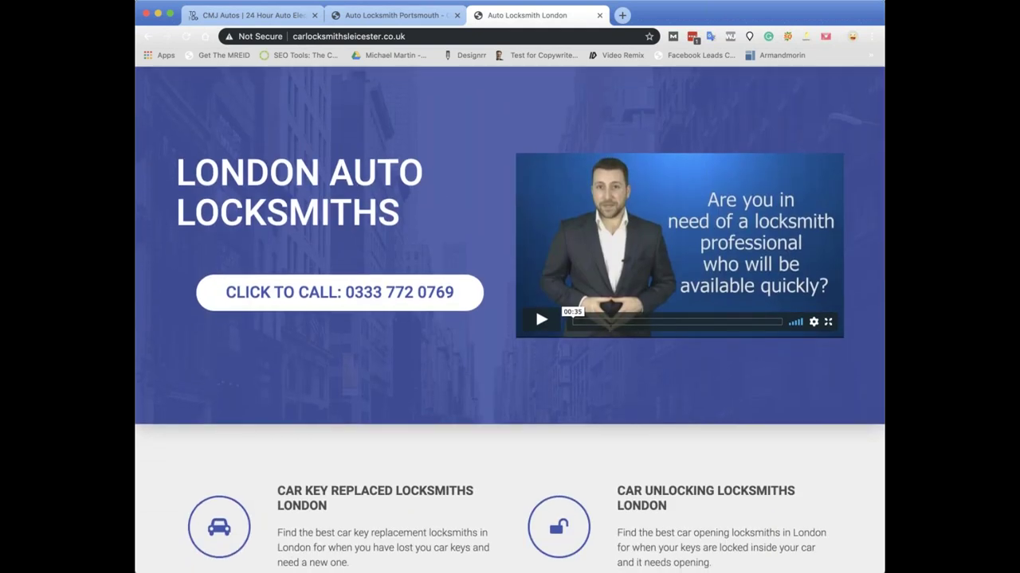
scroll(418, 127, up, 2)
Append wp-admin to the site URL to load the admin area.
click(413, 40)
key(Right)
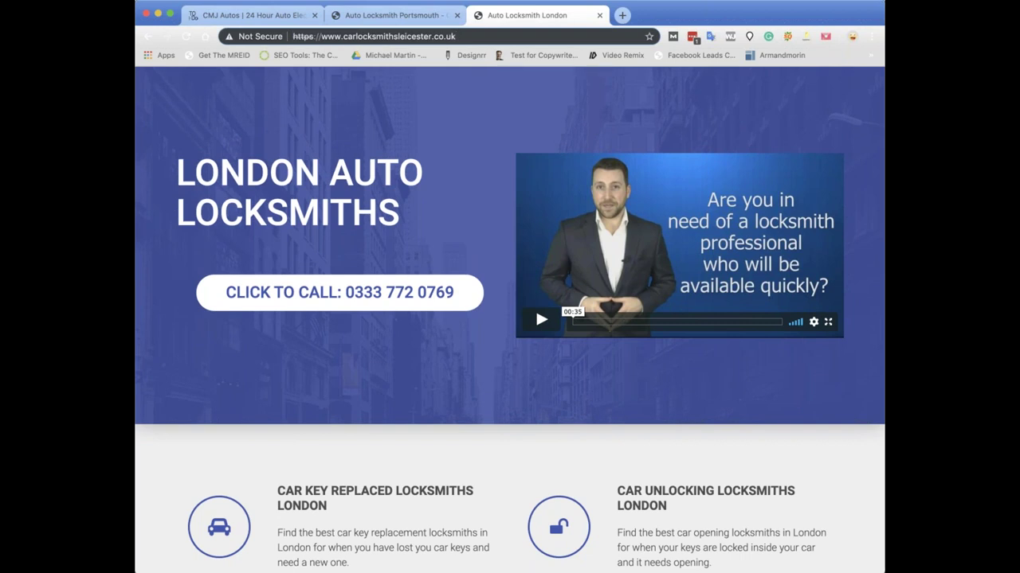
click(411, 36)
text(wp-admin)
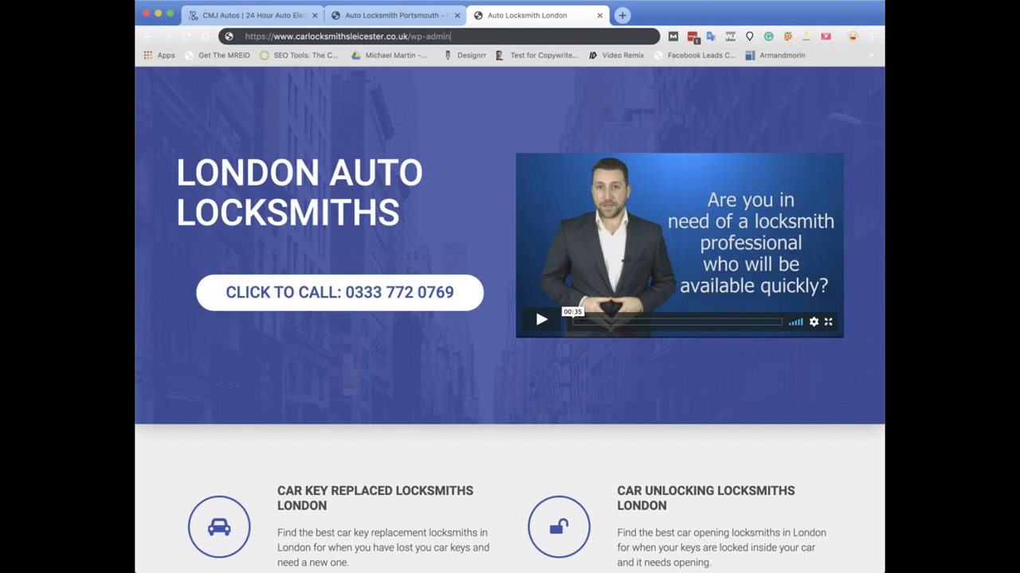
key(Return)
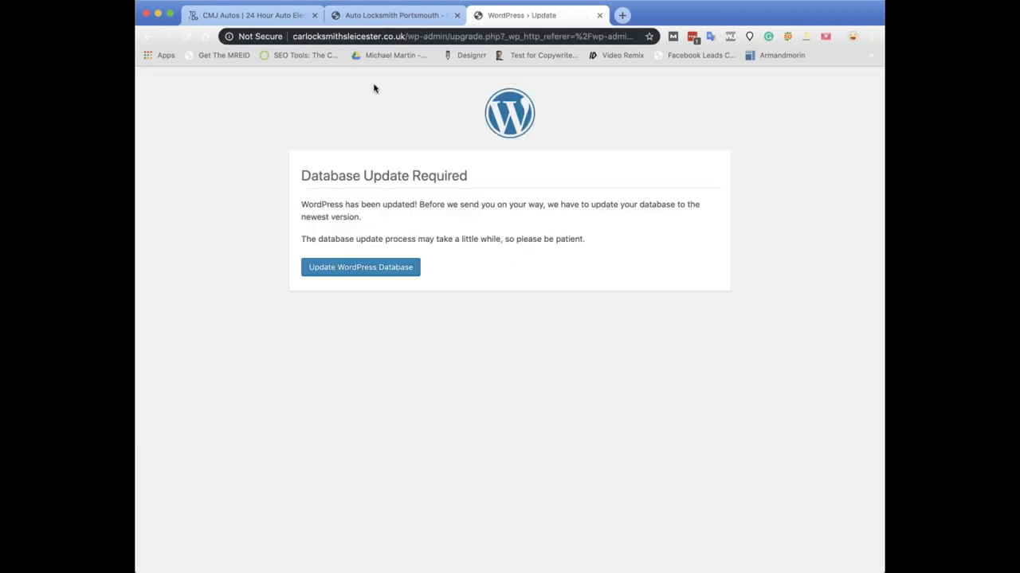
Update the WordPress database and pass the reCAPTCHA check.
click(379, 275)
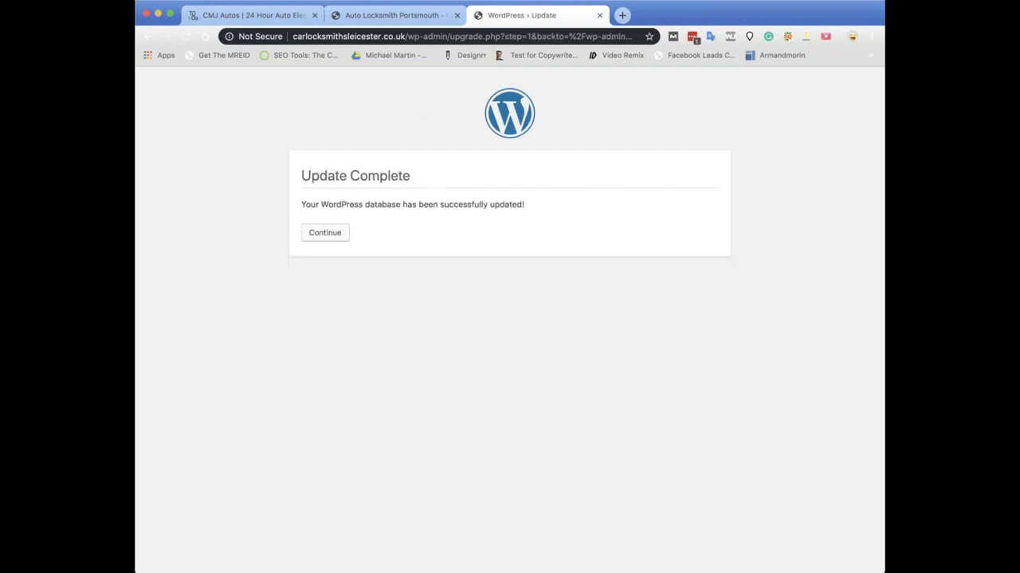
click(341, 234)
click(436, 289)
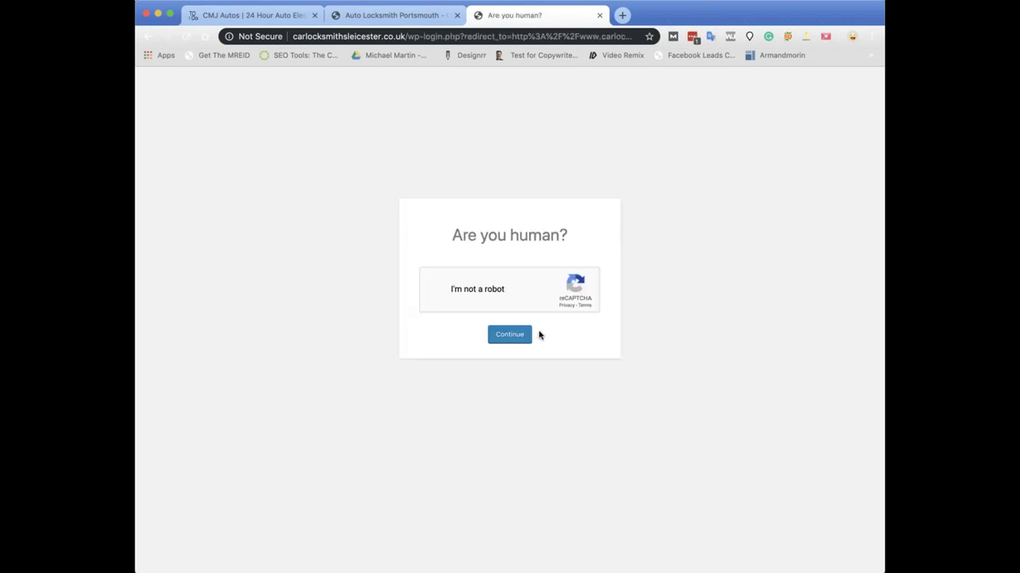
click(514, 335)
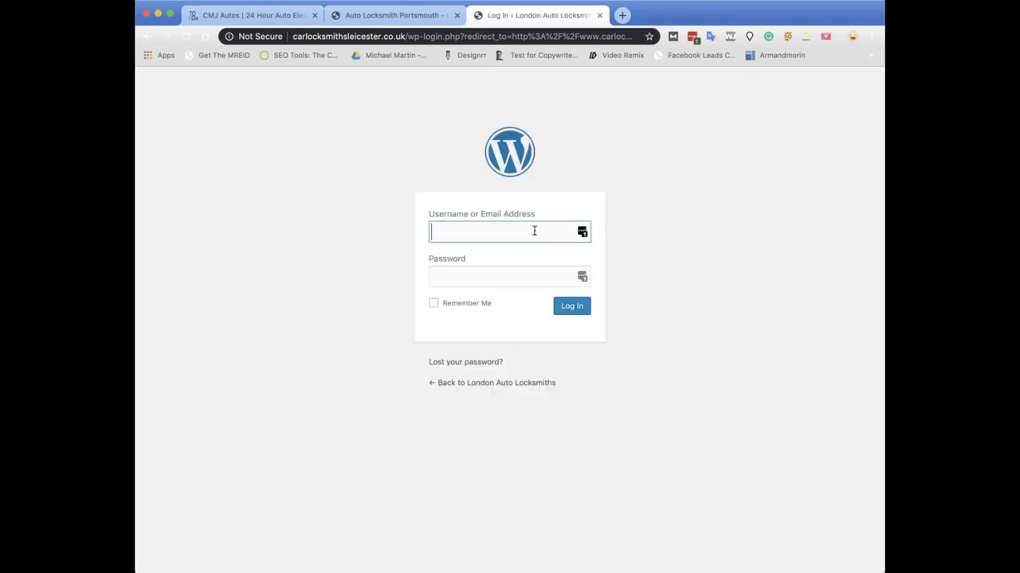
Log in to the admin area with the account username and password.
key(Tab)
text(•••••)
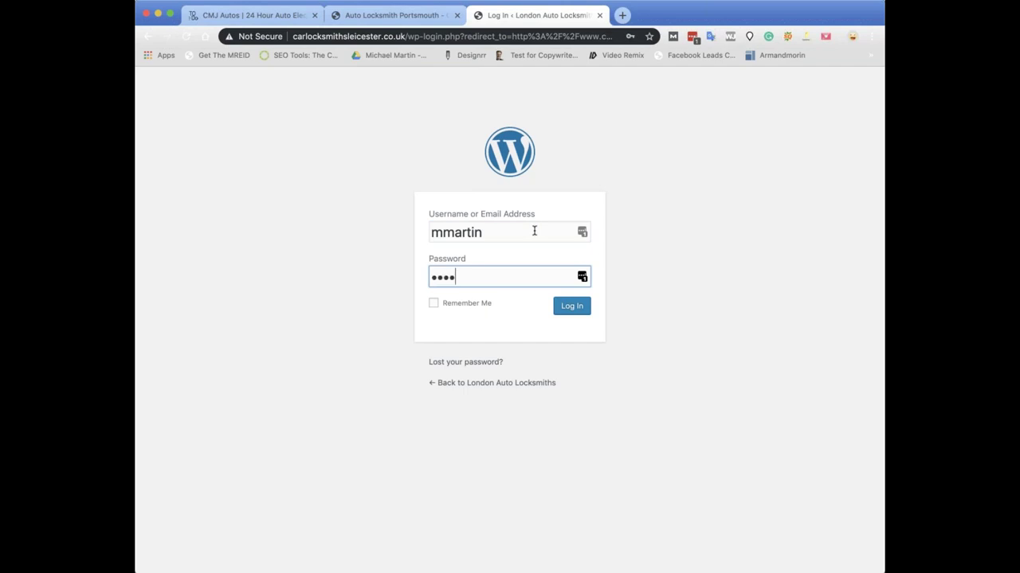
text(••••••)
click(578, 310)
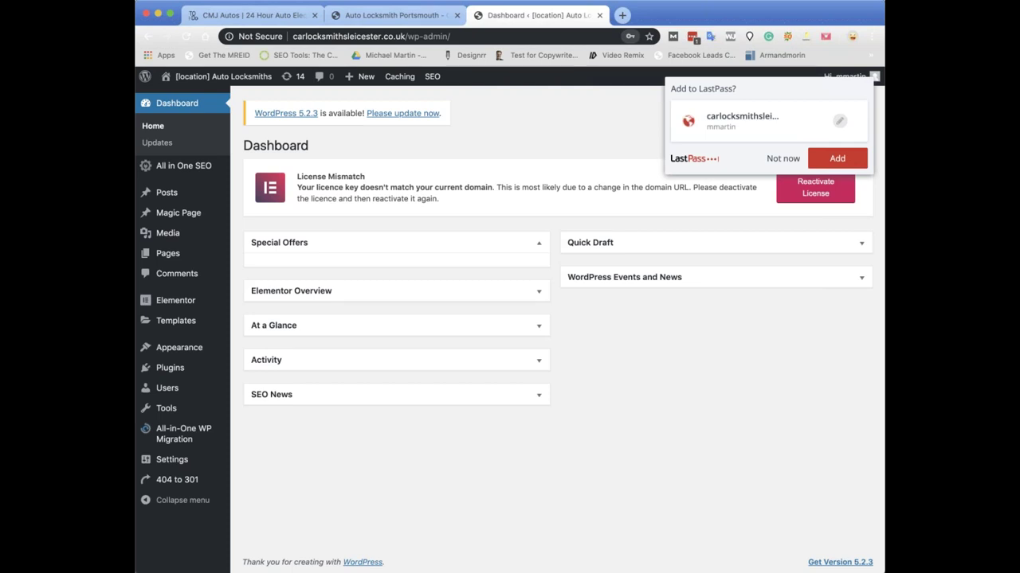
Save the login in the password manager and disconnect the mismatched Elementor licence.
click(823, 163)
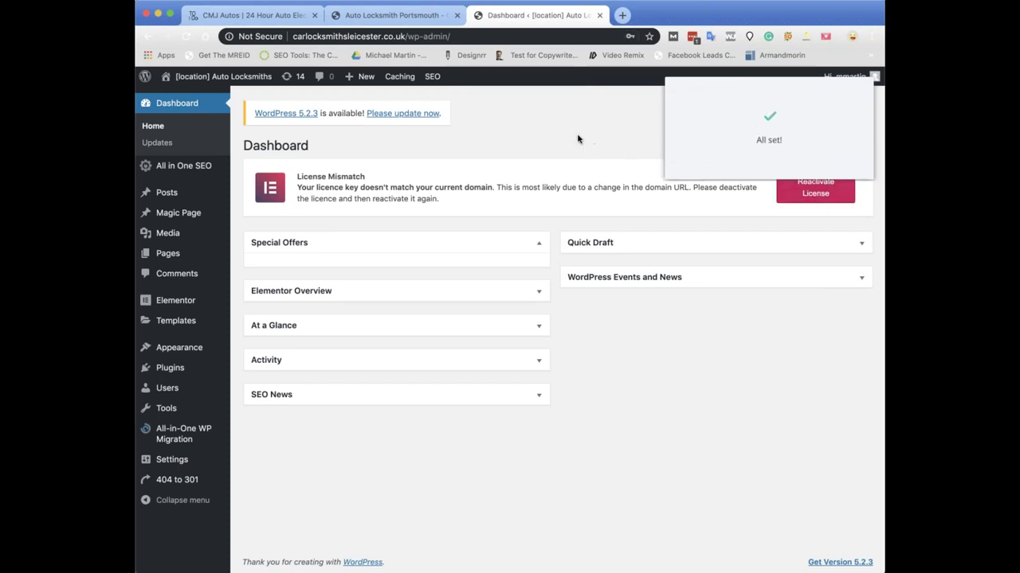
click(808, 195)
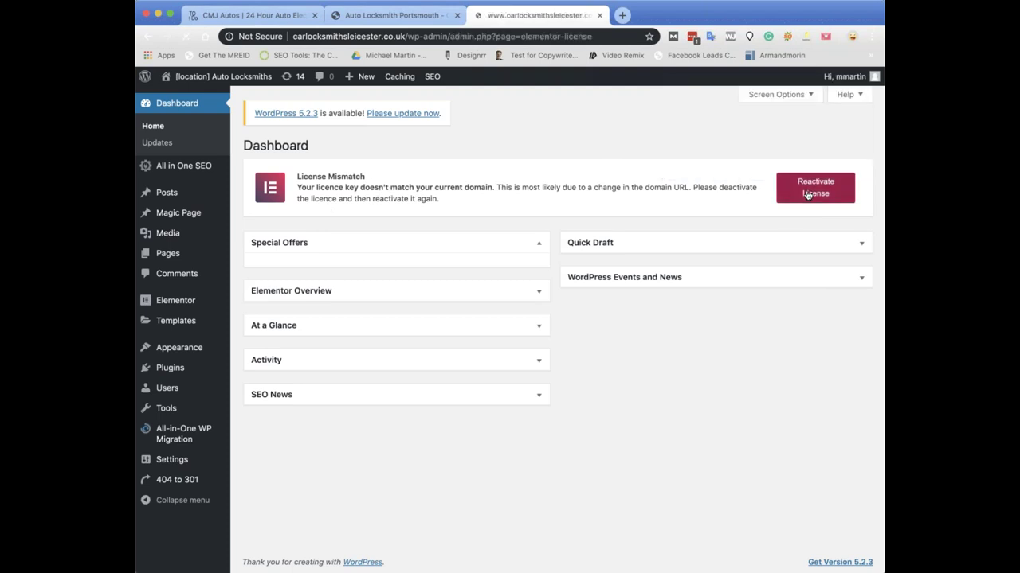
click(569, 283)
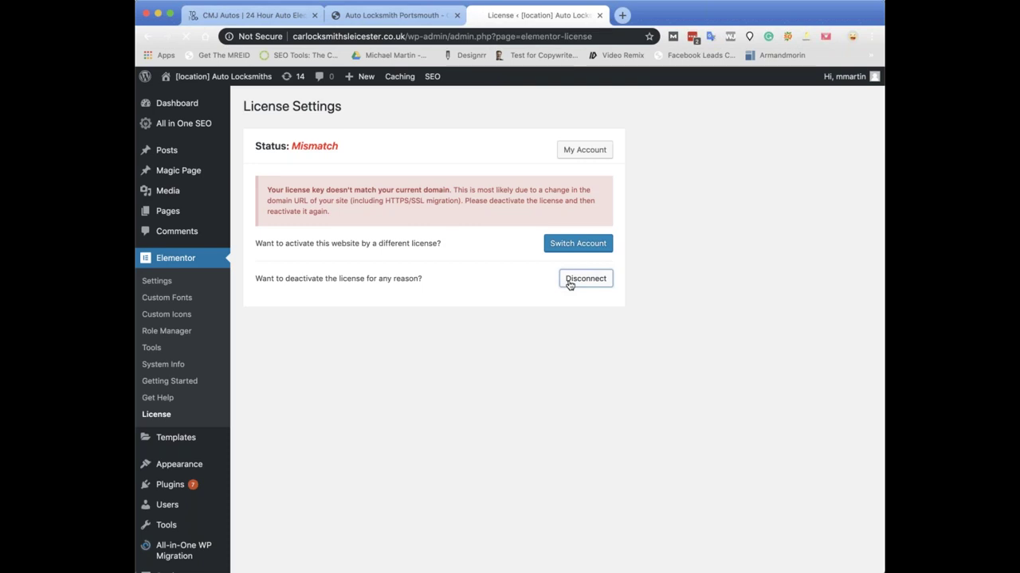
Reconnect and activate the Elementor licence, then go to Magic Page Settings.
click(570, 227)
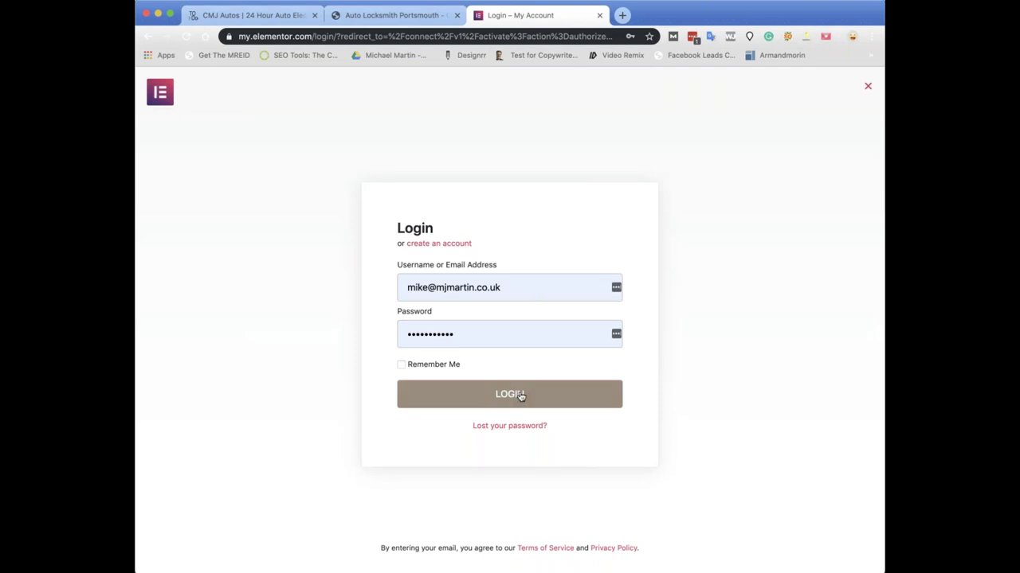
click(516, 395)
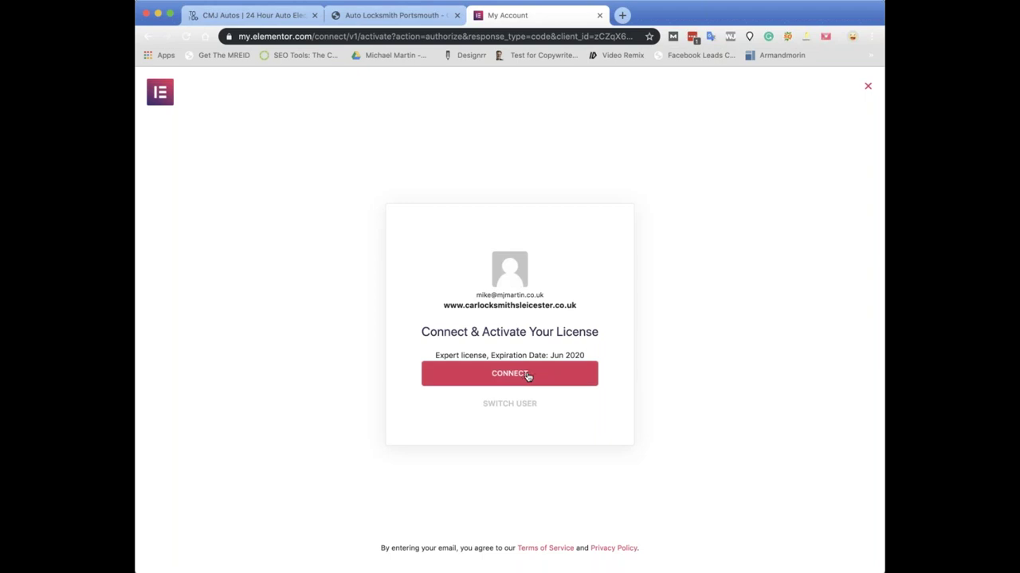
click(526, 375)
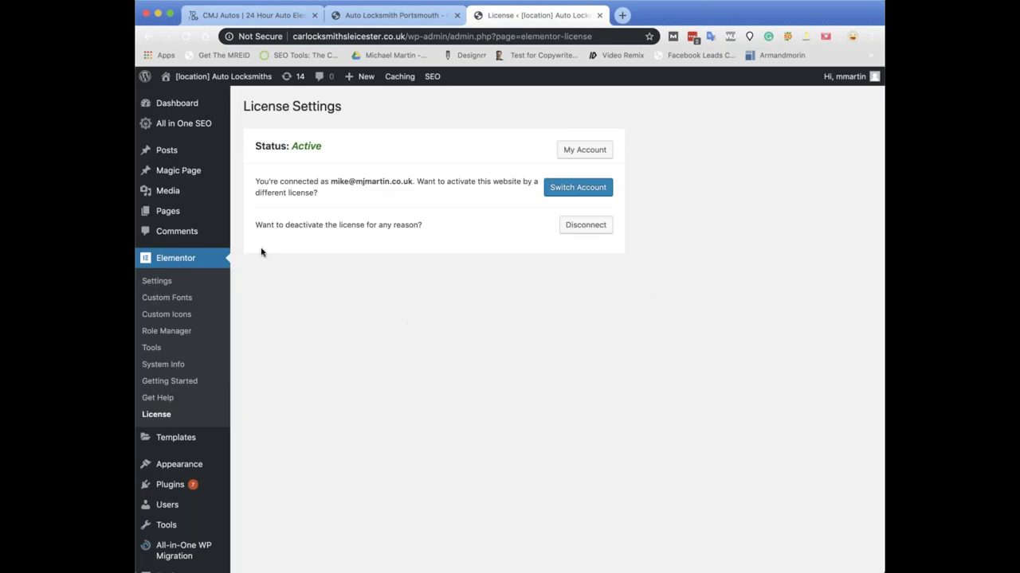
mouse_move(193, 171)
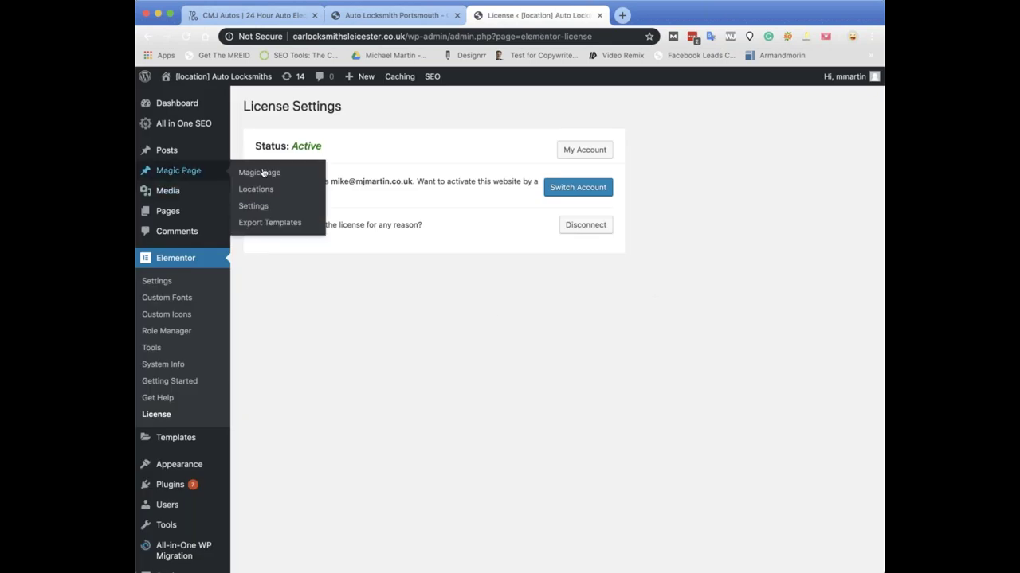
click(250, 206)
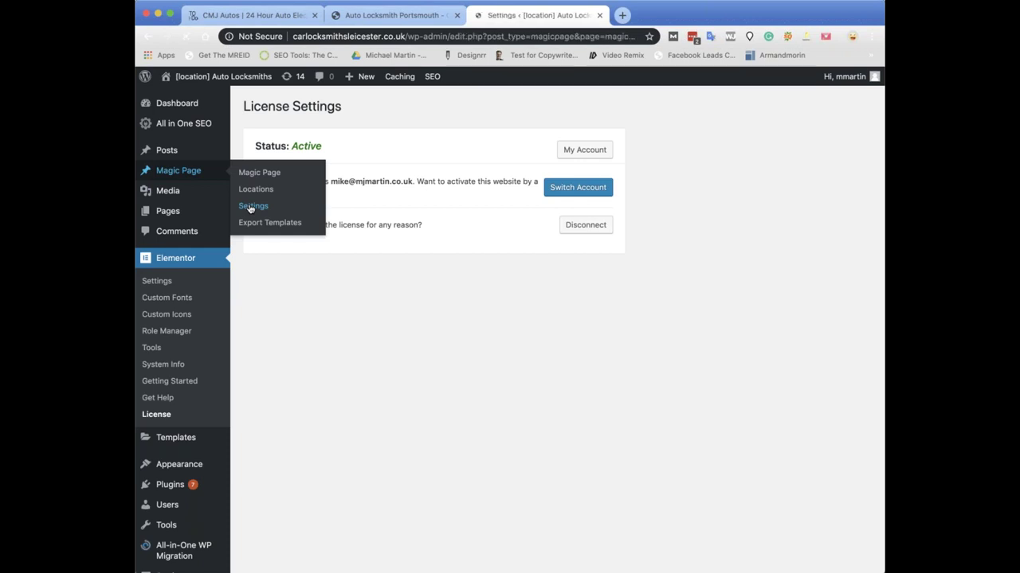
Save the Magic Page settings unchanged and open the Magic Page Databases page.
scroll(302, 207, down, 5)
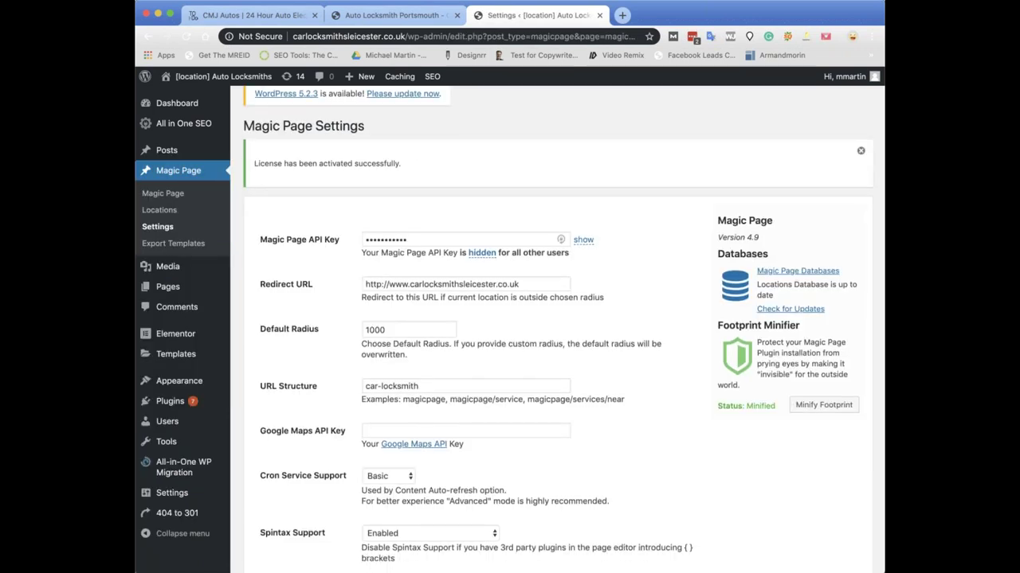
scroll(294, 447, down, 3)
click(293, 486)
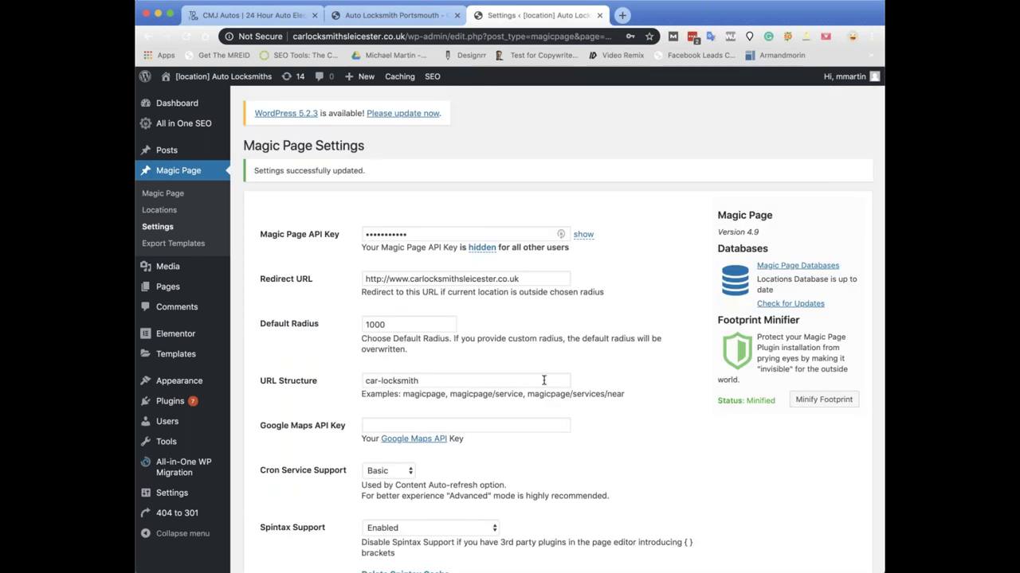
scroll(544, 380, down, 3)
scroll(544, 380, down, 3)
scroll(677, 334, up, 6)
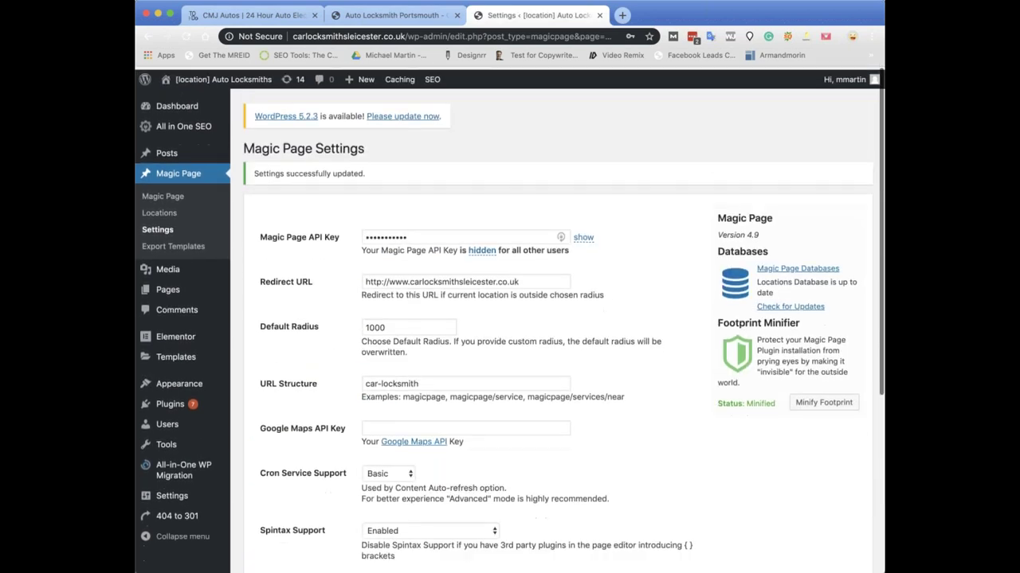
click(781, 266)
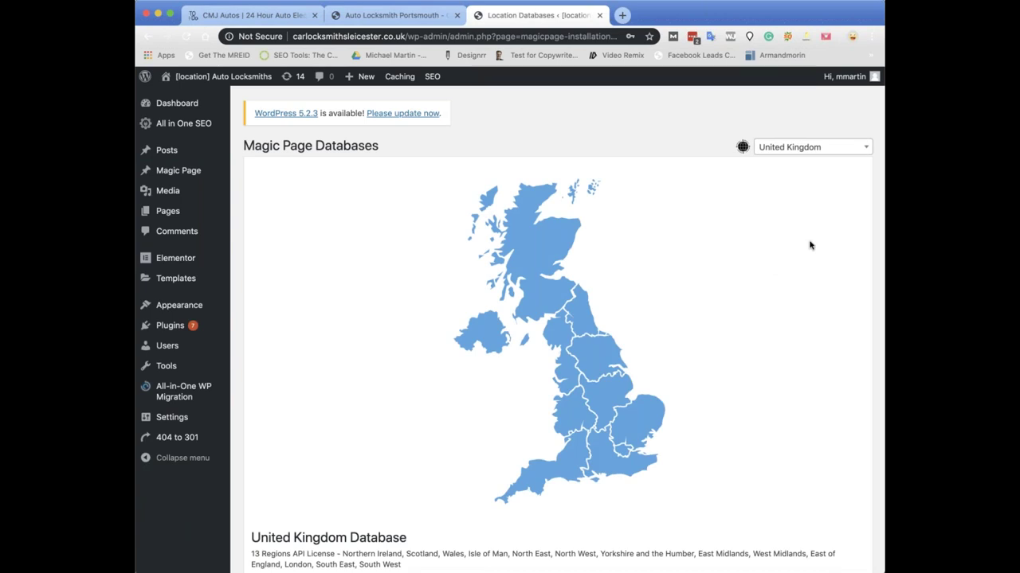
Uninstall all installed UK region databases.
scroll(705, 393, down, 3)
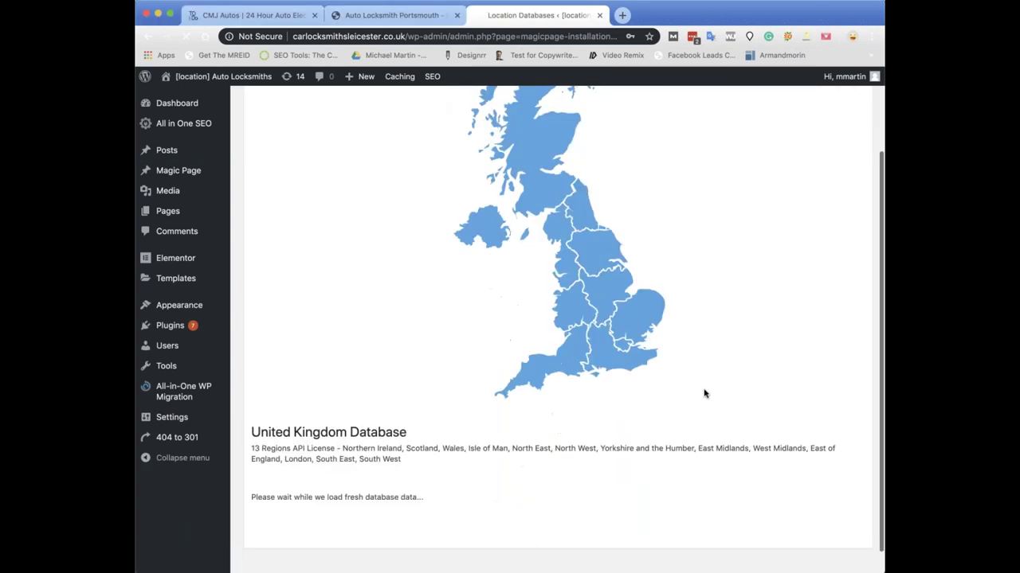
scroll(709, 395, down, 3)
scroll(710, 394, down, 5)
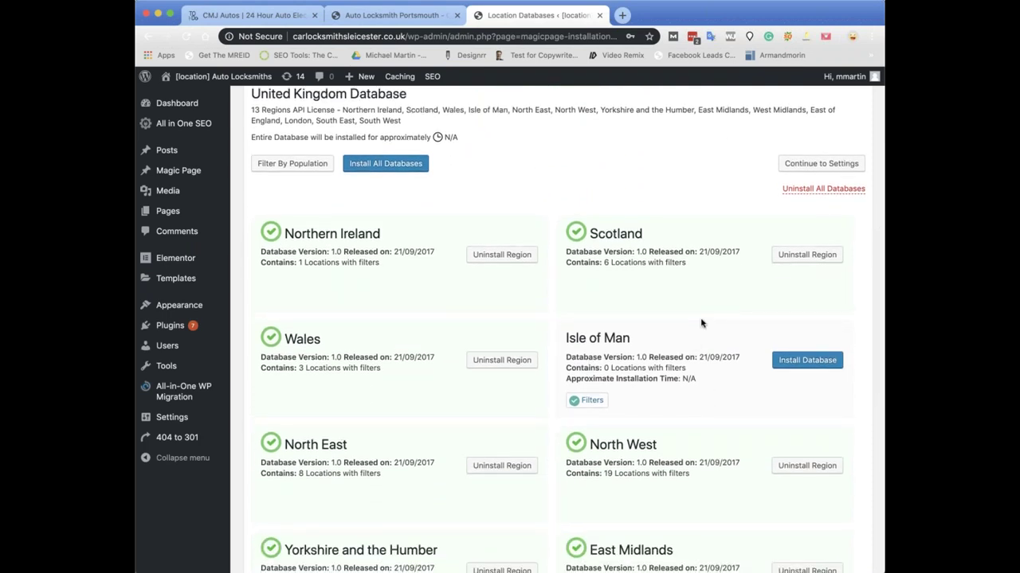
scroll(698, 327, down, 5)
scroll(701, 322, up, 9)
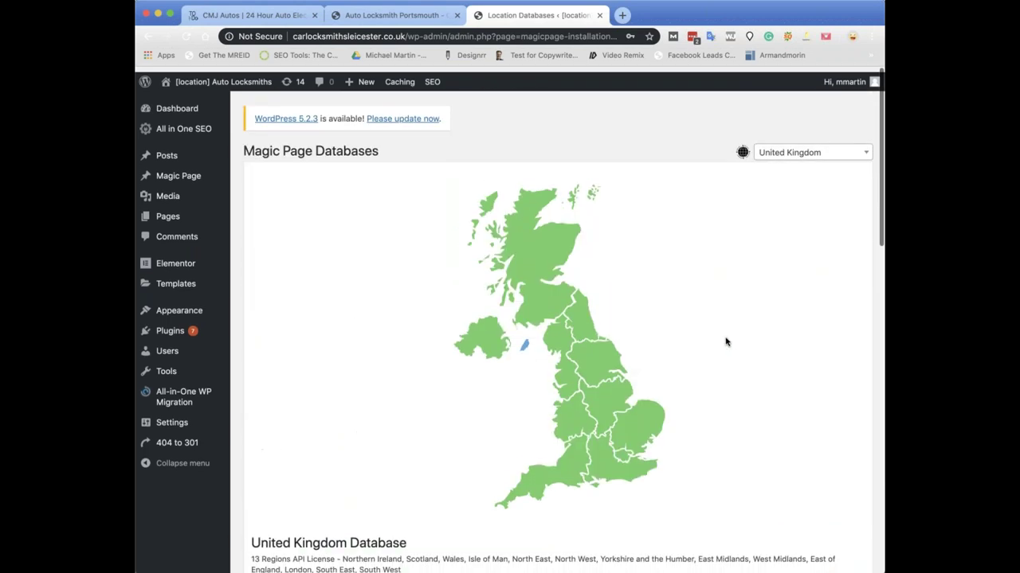
scroll(724, 341, down, 5)
click(802, 302)
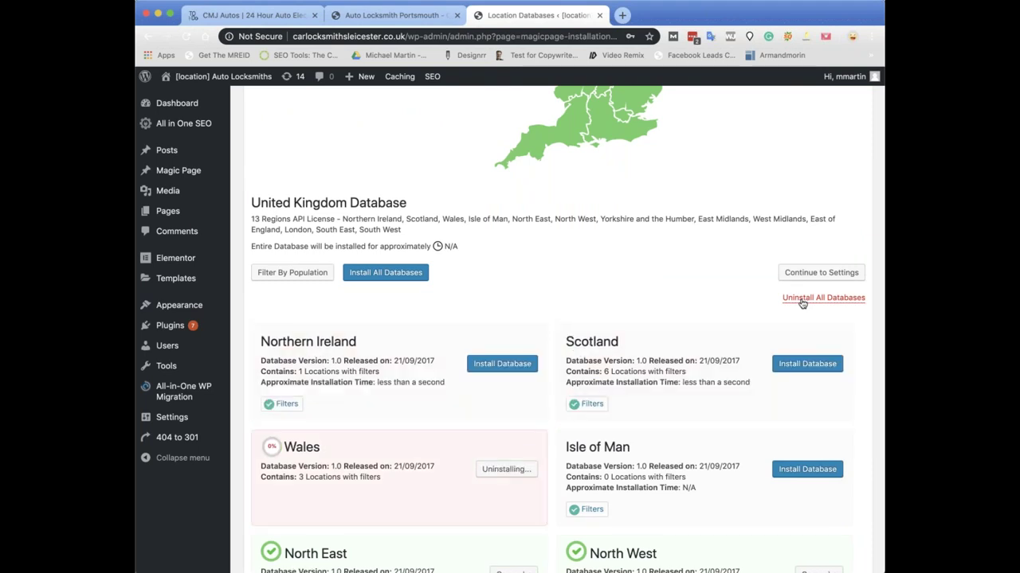
Install East Midlands with all locations and minimum population 5000.
scroll(661, 327, down, 9)
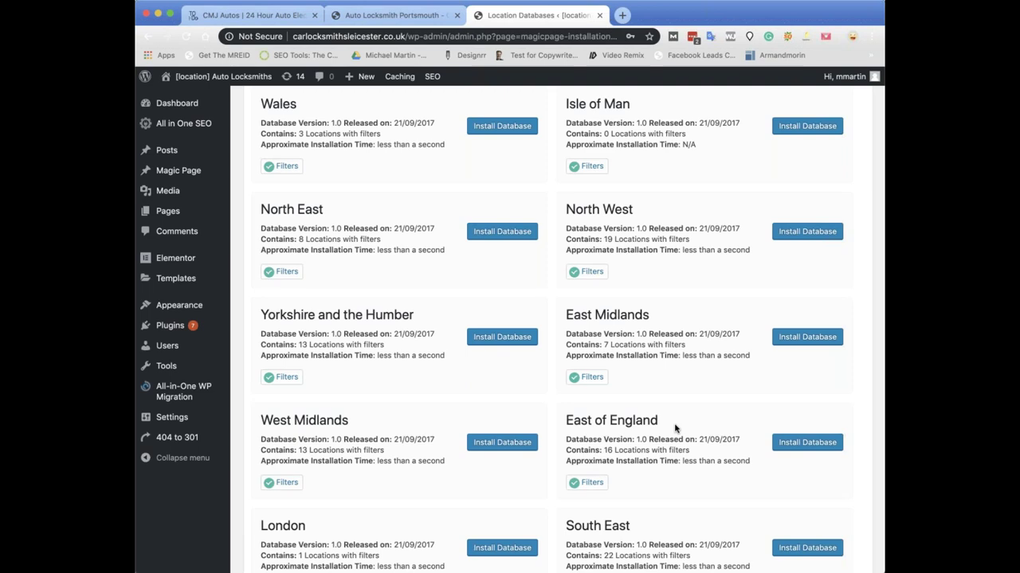
scroll(675, 429, down, 3)
click(593, 256)
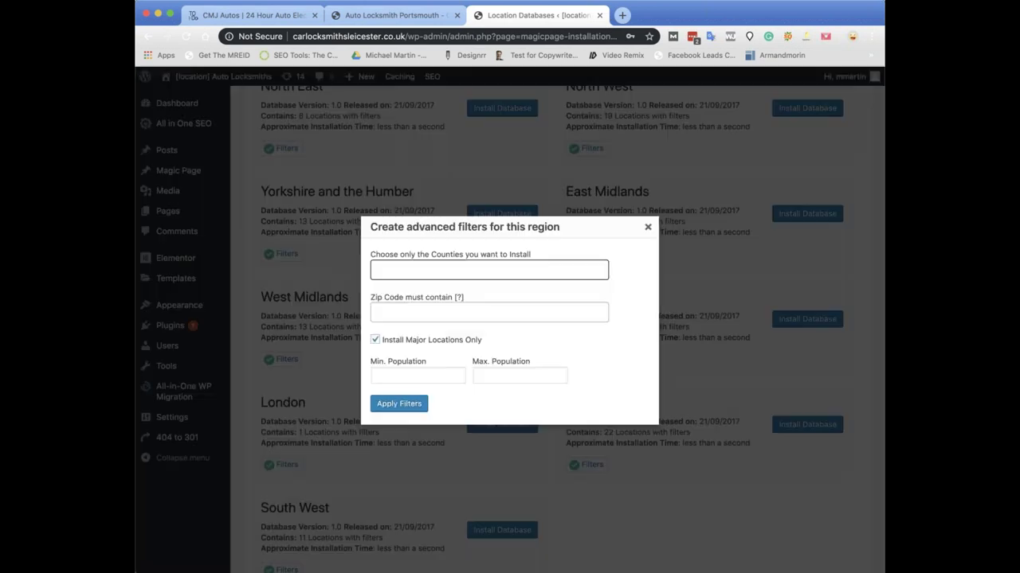
click(375, 340)
click(385, 372)
text(5000)
click(391, 403)
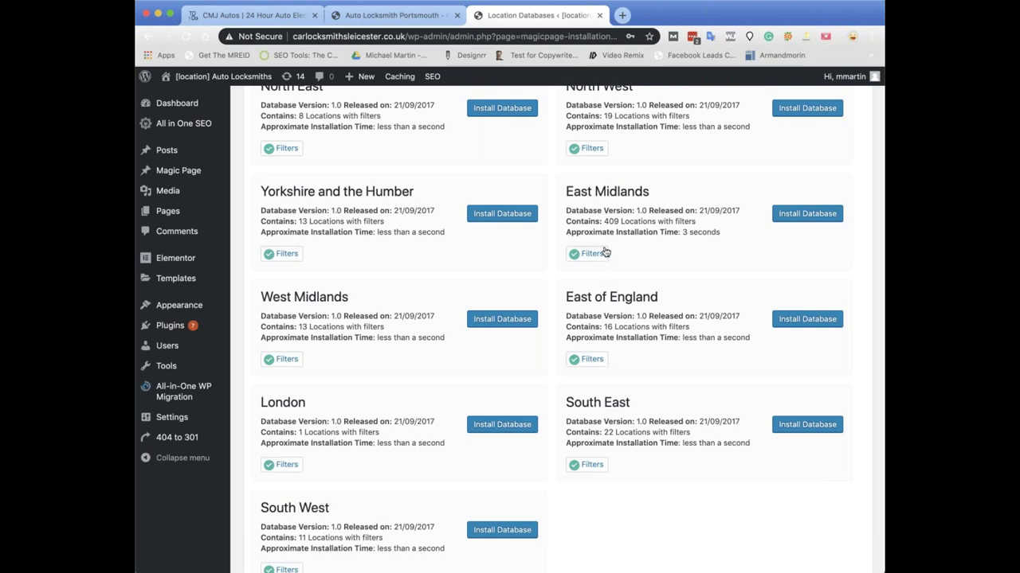
click(794, 215)
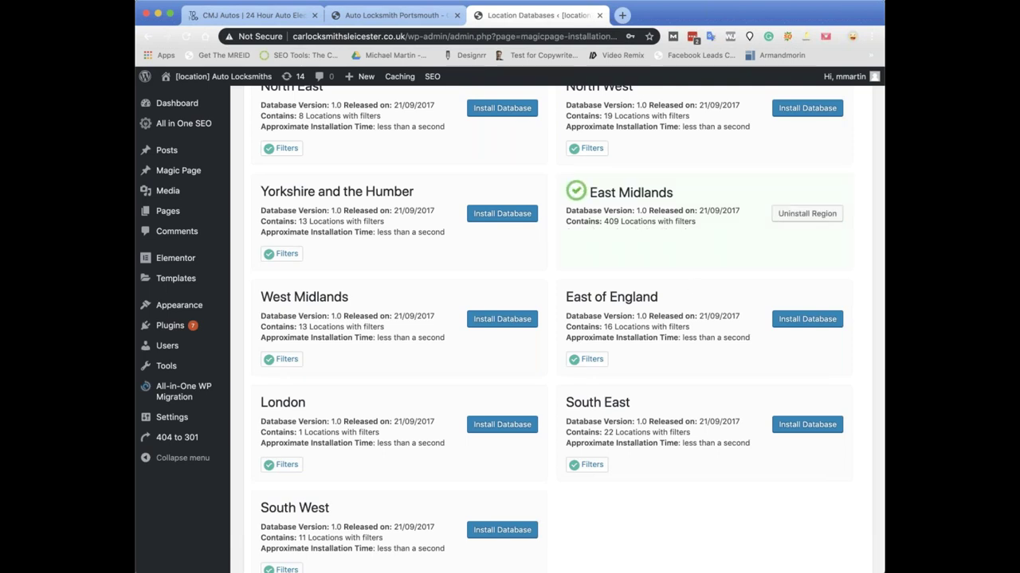
scroll(552, 329, down, 3)
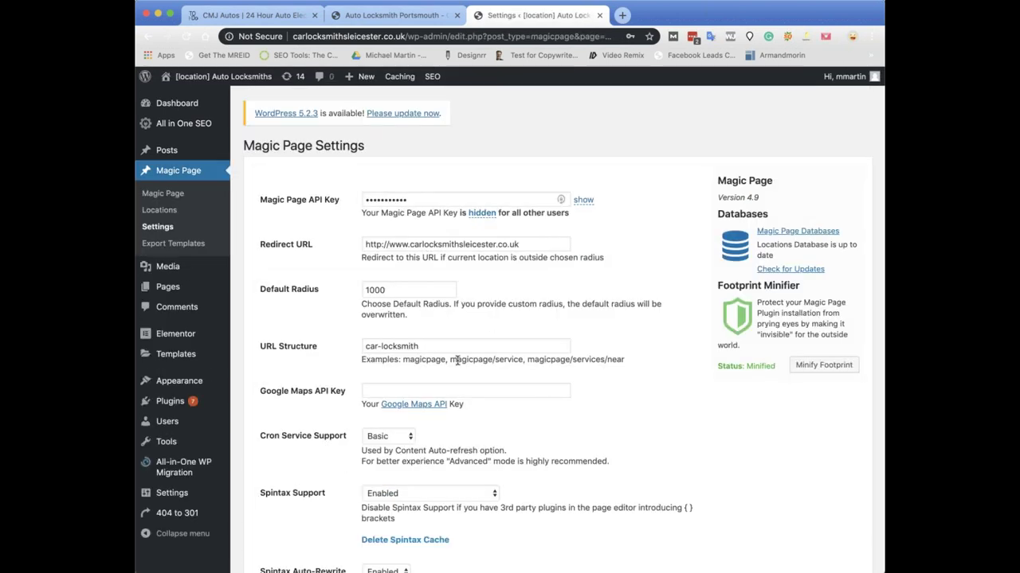
Select the site's URL in the address bar to copy it.
scroll(457, 361, down, 2)
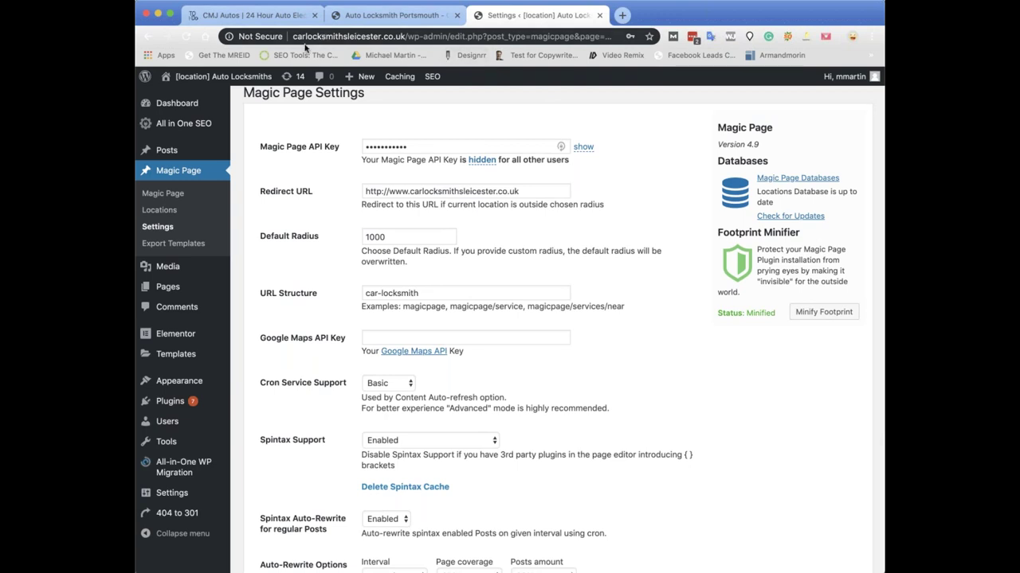
drag(293, 39, 426, 50)
key(super+c)
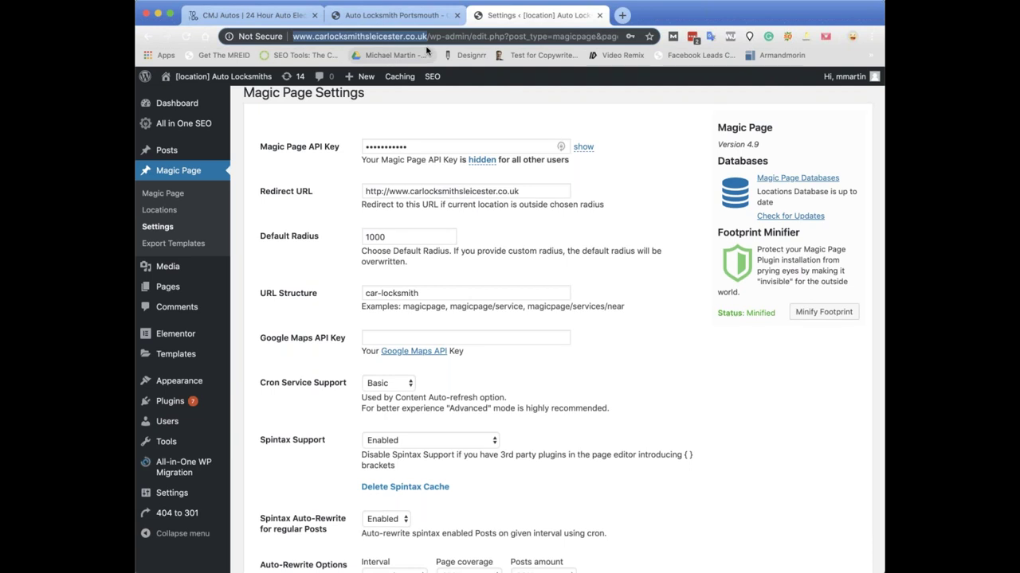
Search Google for 'site:carlocksmithsleicester.co.uk' in a new tab, then return to WordPress.
click(623, 15)
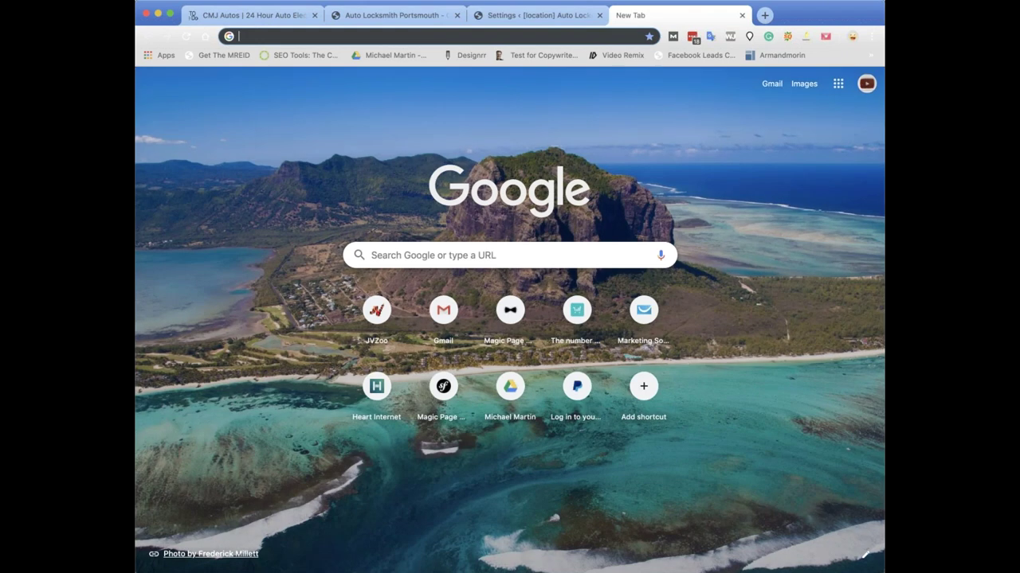
key(super+v)
drag(290, 36, 245, 37)
text(site:)
key(Return)
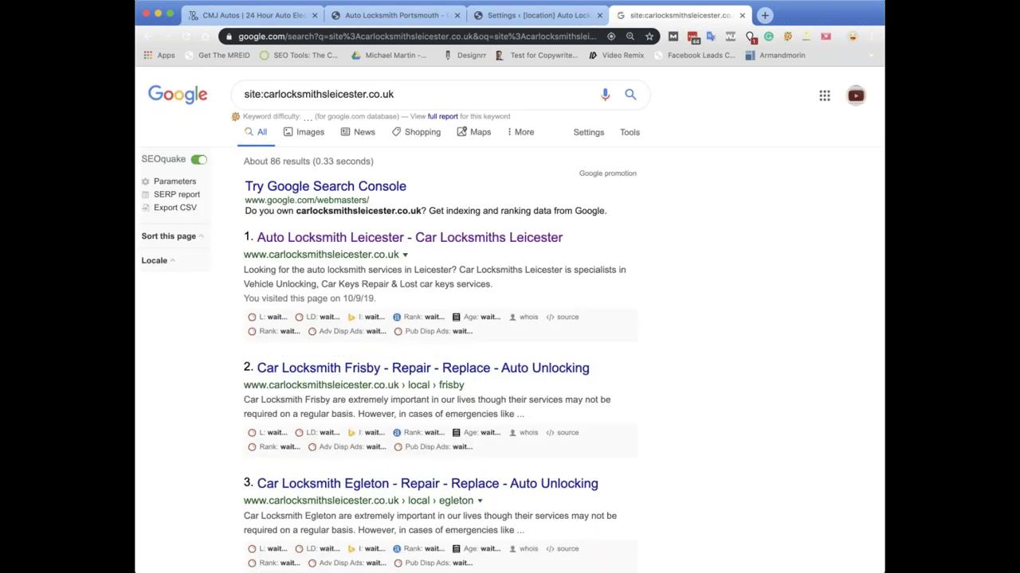
scroll(510, 358, down, 3)
scroll(510, 358, up, 3)
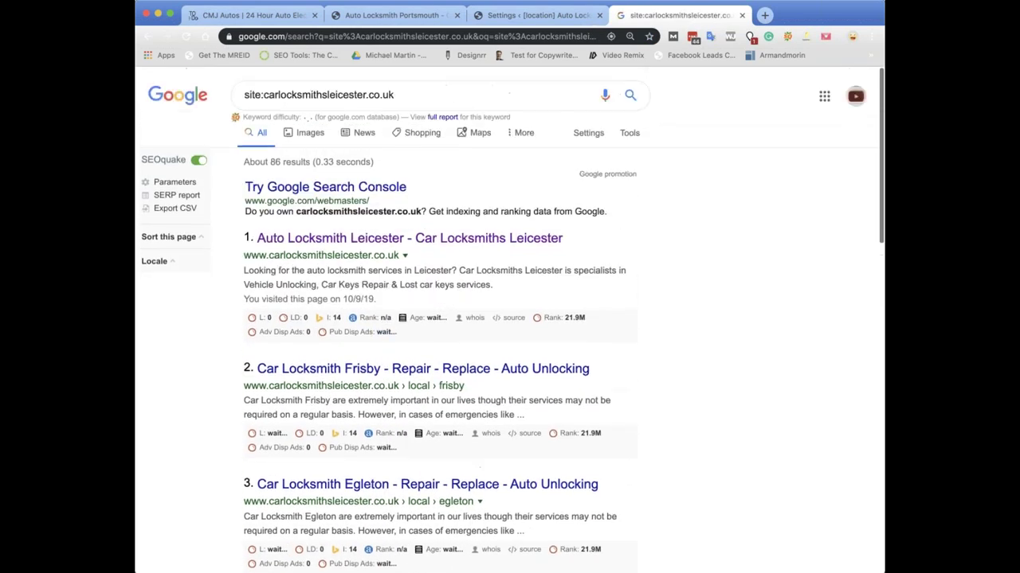
scroll(420, 299, down, 4)
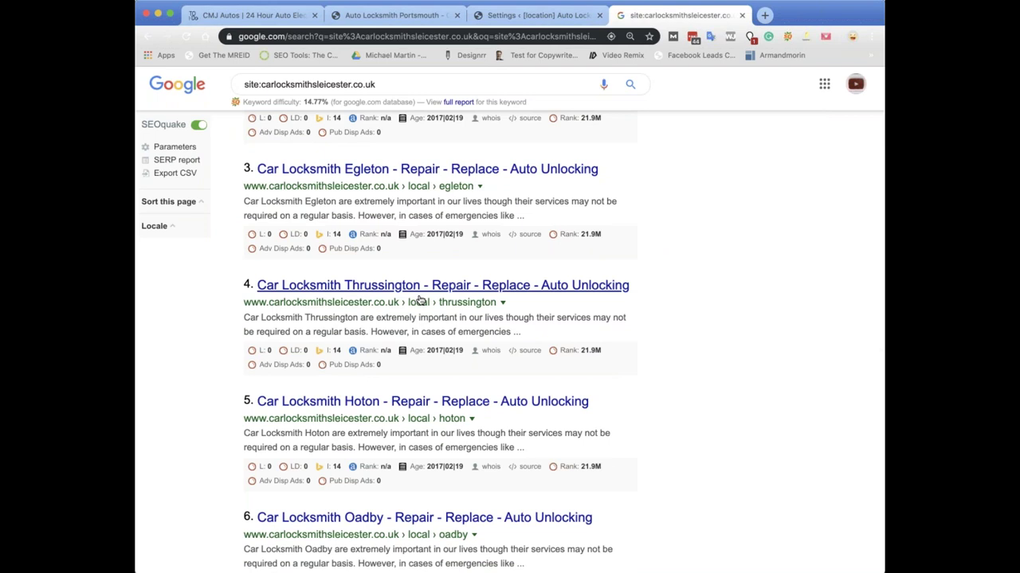
click(530, 14)
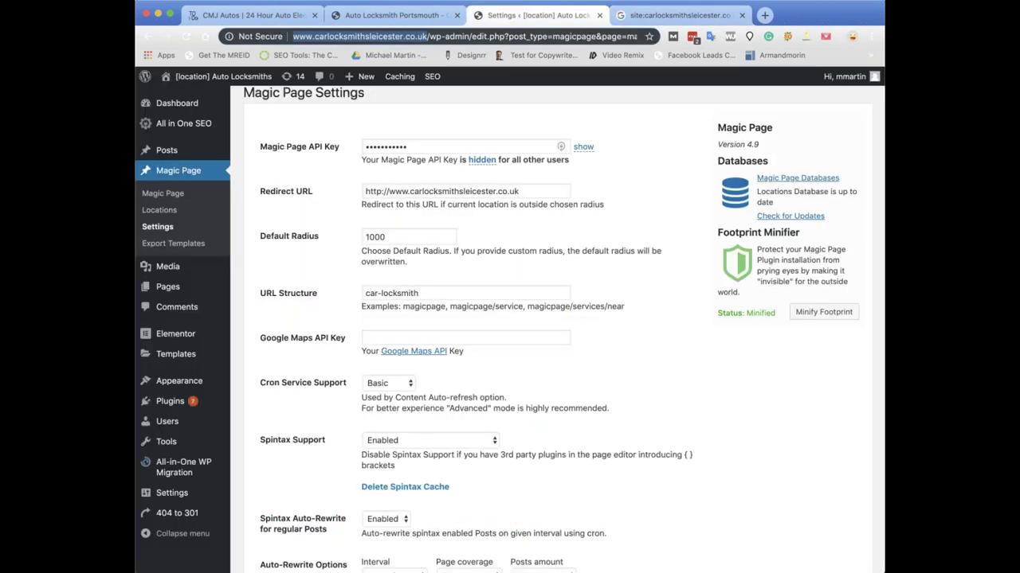
Change the Magic Page URL structure to 'local'.
triple_click(390, 293)
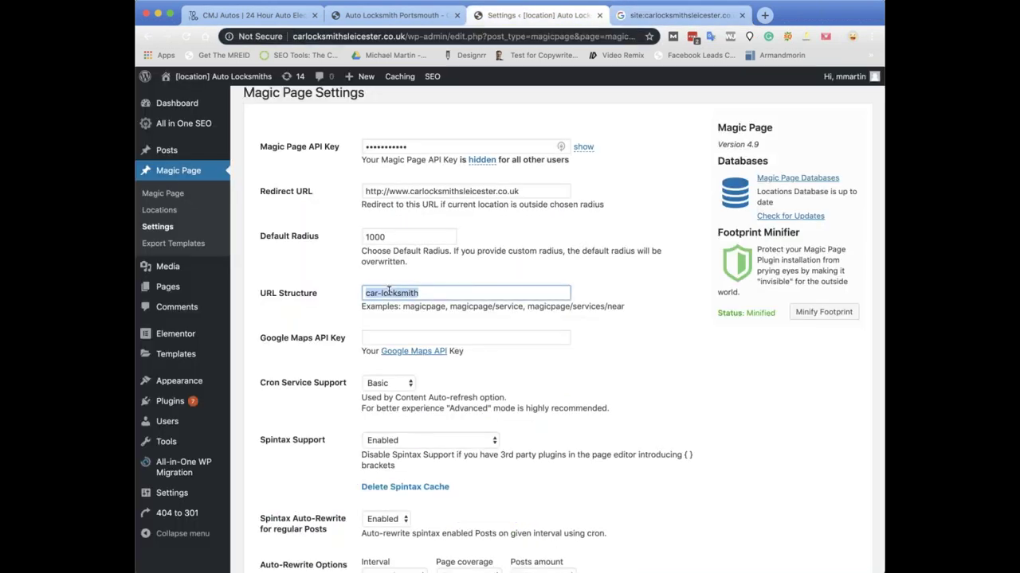
text(local)
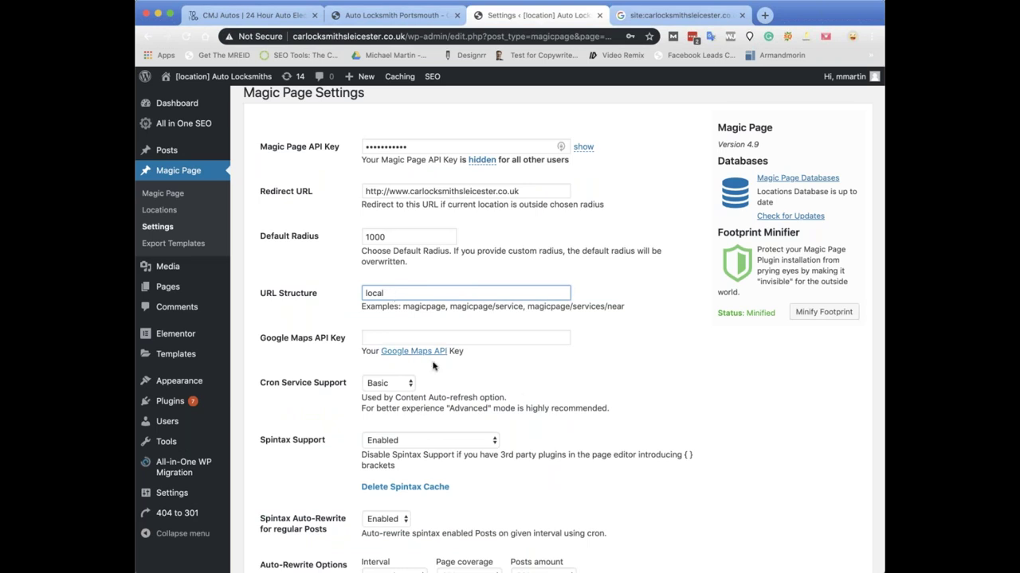
scroll(522, 397, down, 2)
scroll(565, 330, up, 2)
scroll(565, 330, down, 1)
Set the default radius to 30 and save the Magic Page settings.
click(375, 179)
double_click(375, 179)
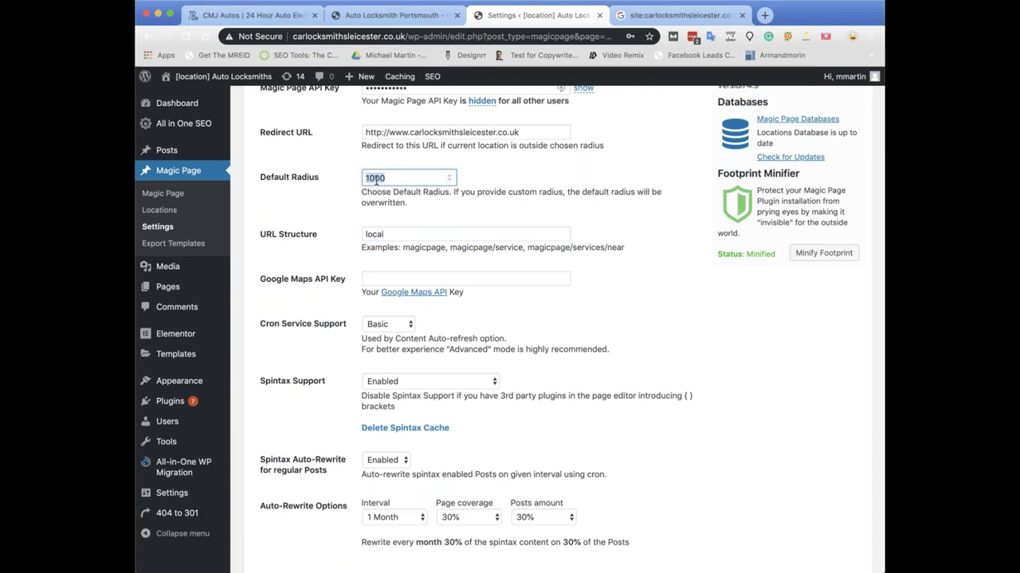
text(20)
scroll(510, 319, down, 4)
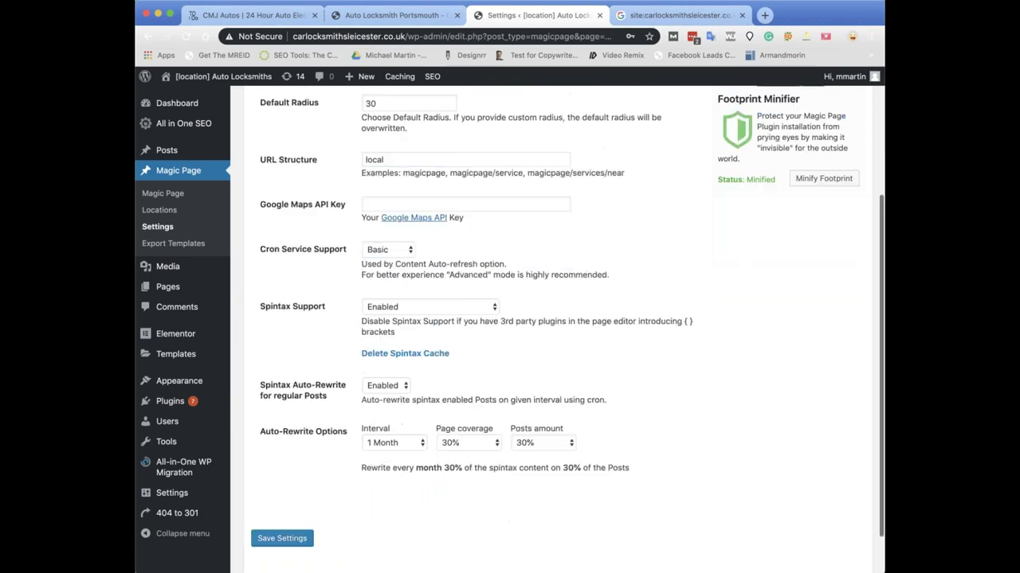
click(286, 485)
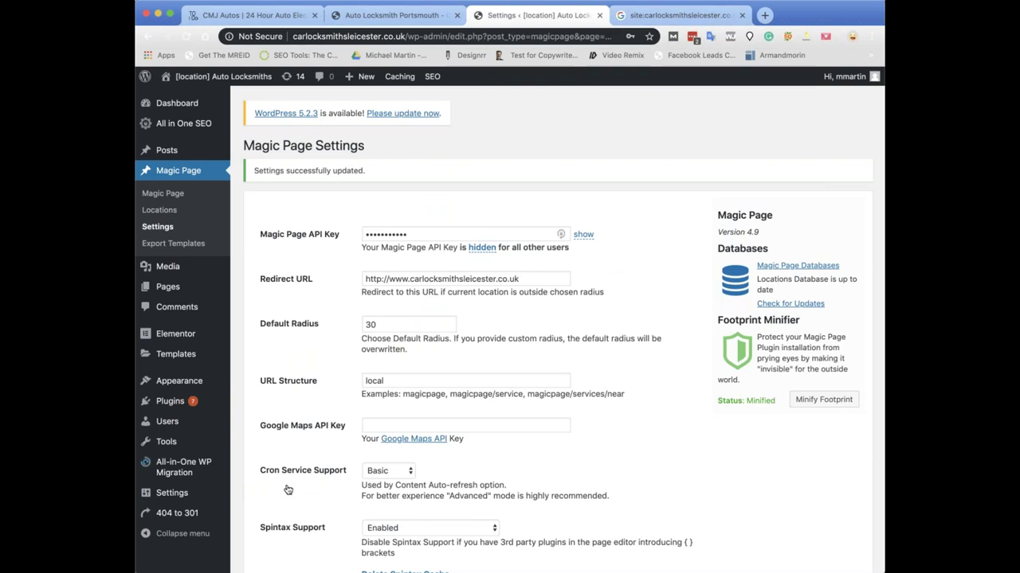
scroll(360, 401, down, 5)
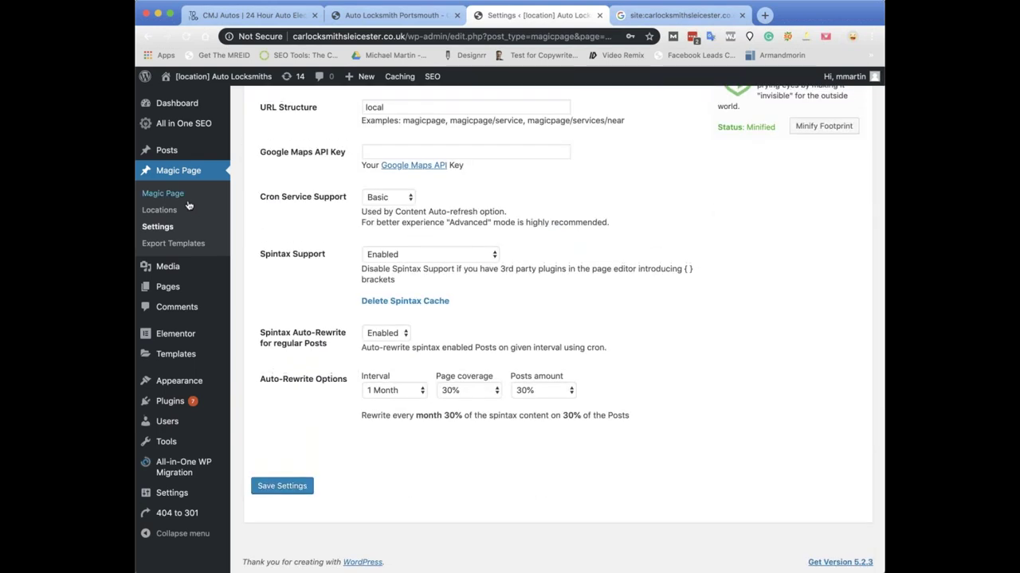
click(164, 194)
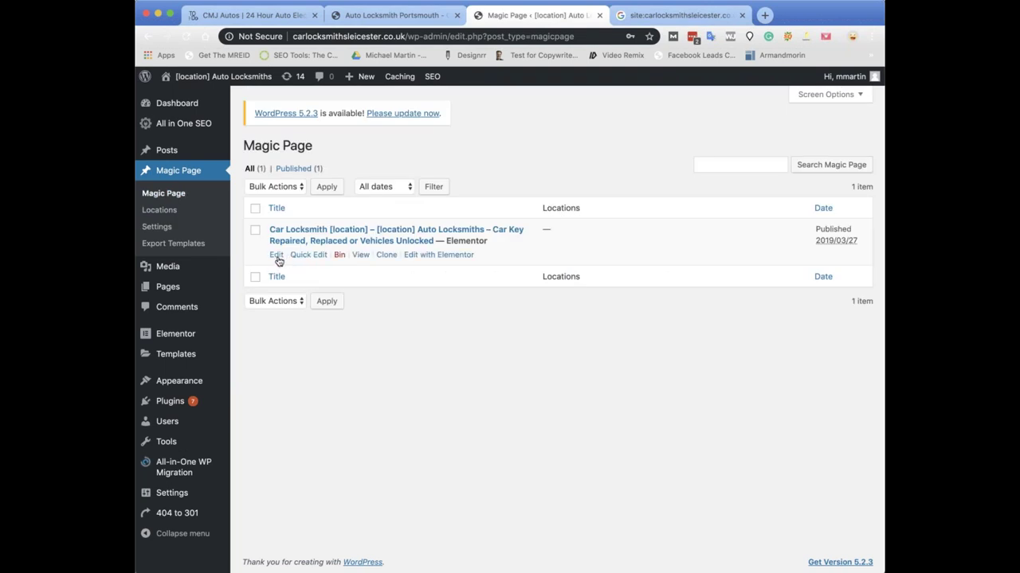
Edit the Magic Page, choose 'Leicester, LE1 5, East Midlands' as its location, and update it.
click(277, 255)
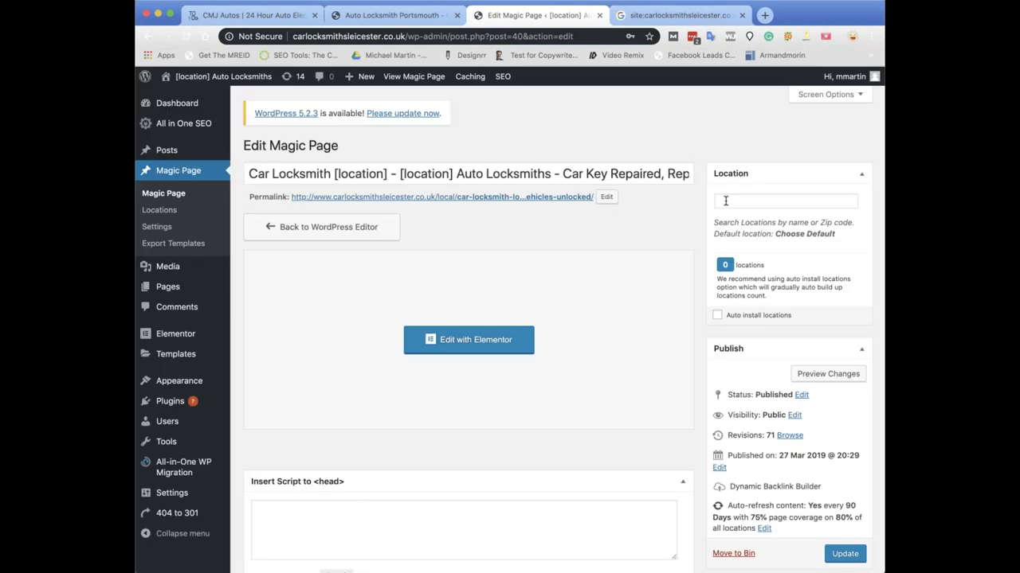
click(725, 201)
text(leicester)
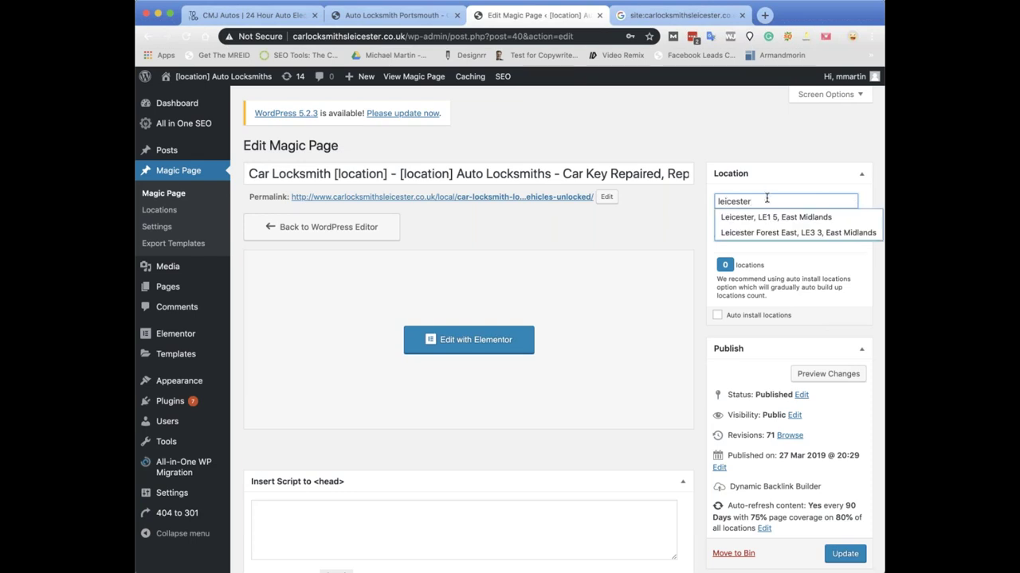
click(761, 218)
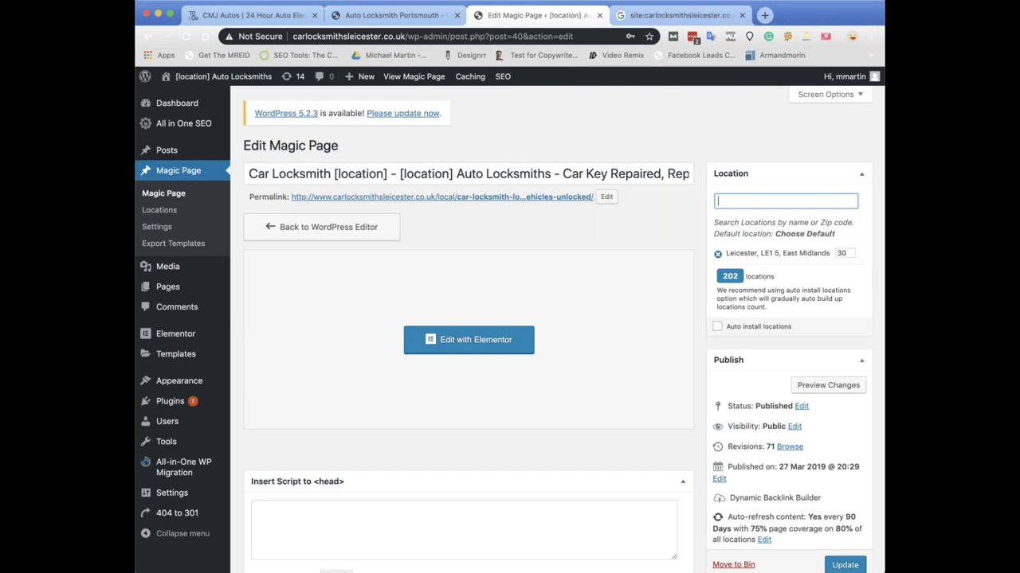
scroll(557, 329, down, 4)
click(845, 409)
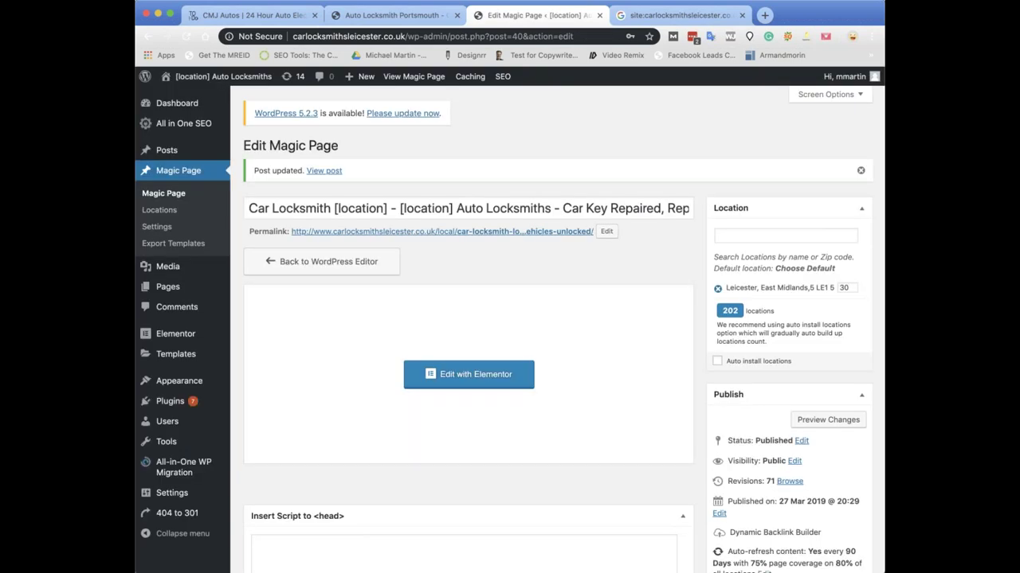
View the generated Leicester Auto Locksmiths Magic Page on the site and scroll through it.
click(409, 77)
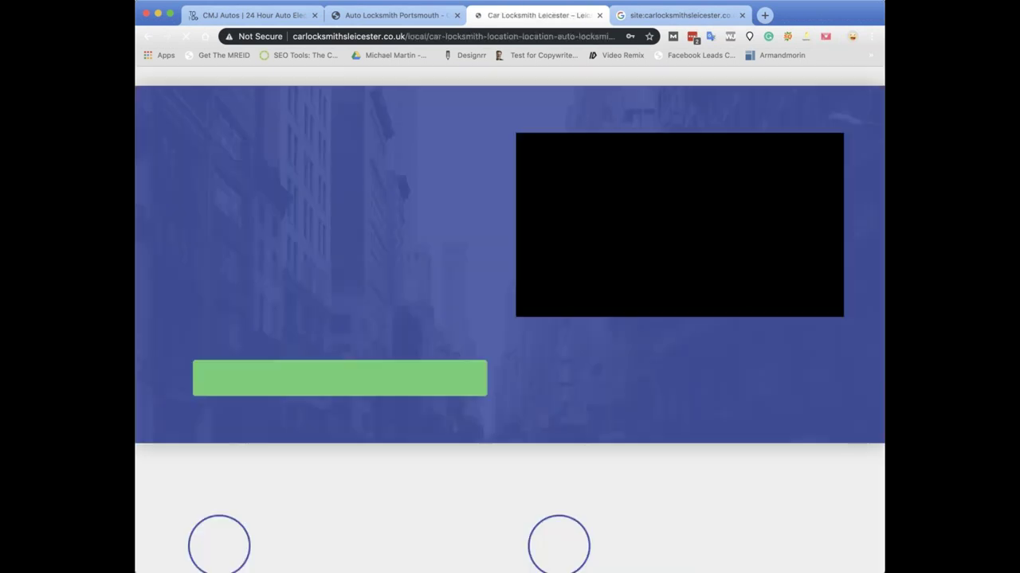
scroll(576, 361, down, 20)
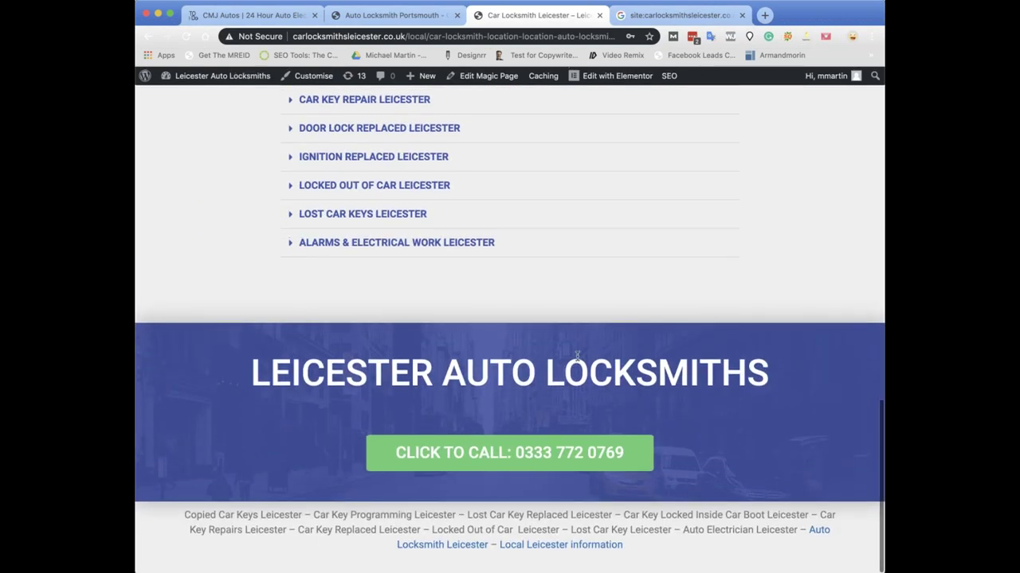
scroll(510, 319, up, 15)
scroll(381, 249, up, 5)
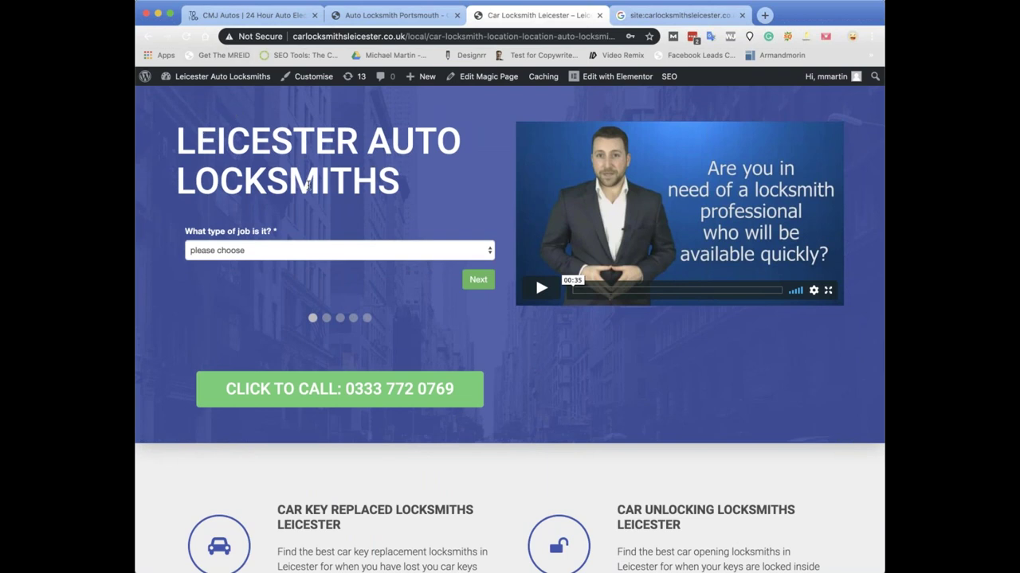
scroll(309, 186, down, 3)
scroll(309, 185, up, 2)
scroll(535, 279, up, 2)
Load the carlocksmithsleicester.co.uk homepage and scroll through it.
click(409, 36)
text(carlocksmithsleicester.co.uk)
key(Return)
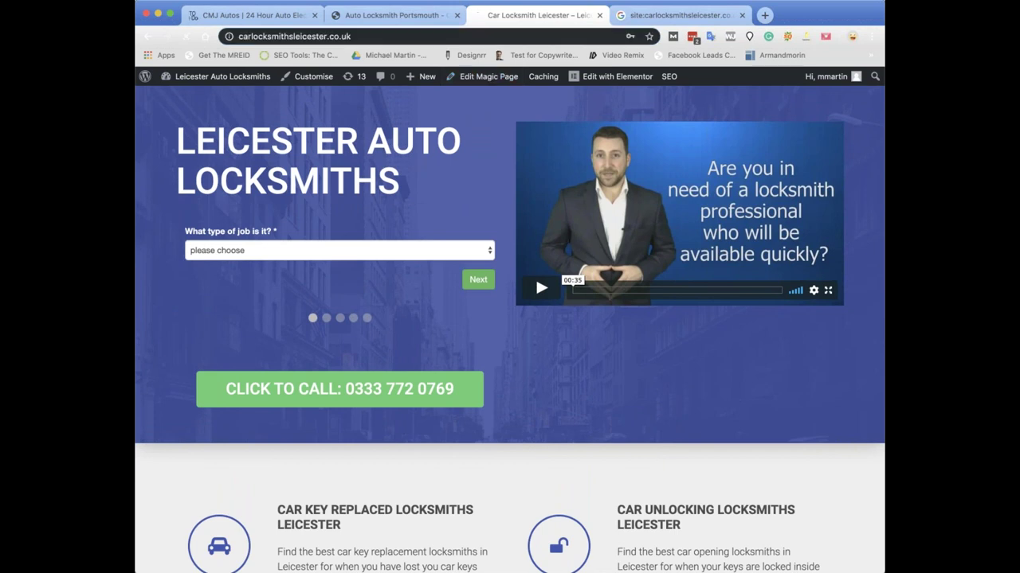
scroll(515, 340, down, 7)
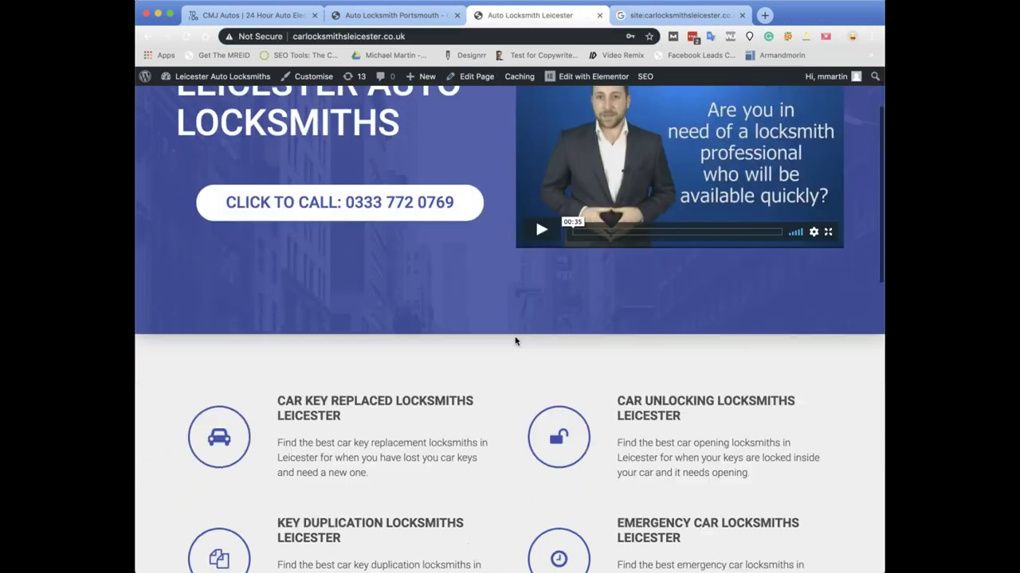
scroll(514, 341, up, 5)
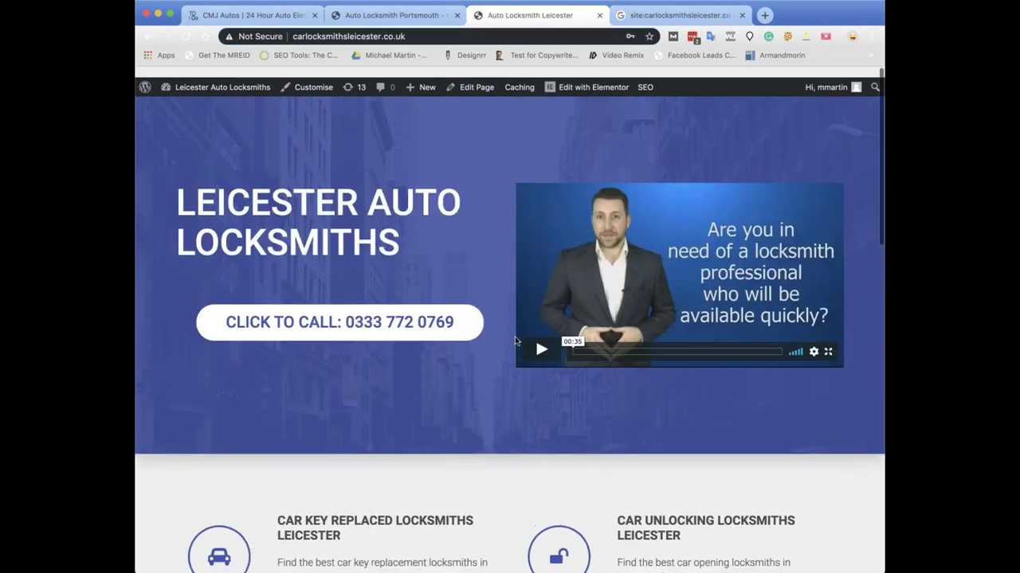
scroll(471, 325, down, 6)
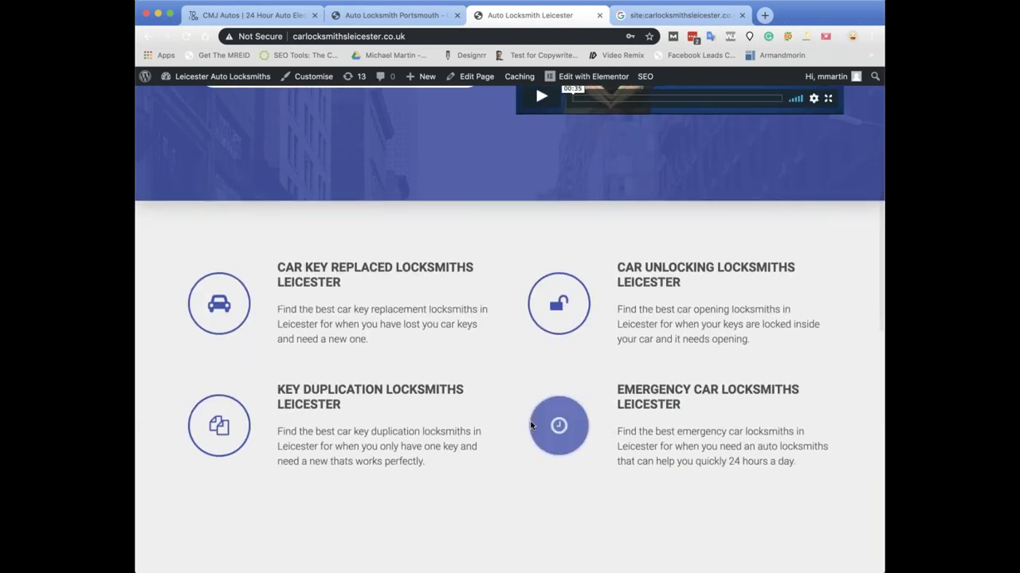
scroll(389, 423, down, 6)
scroll(486, 503, up, 3)
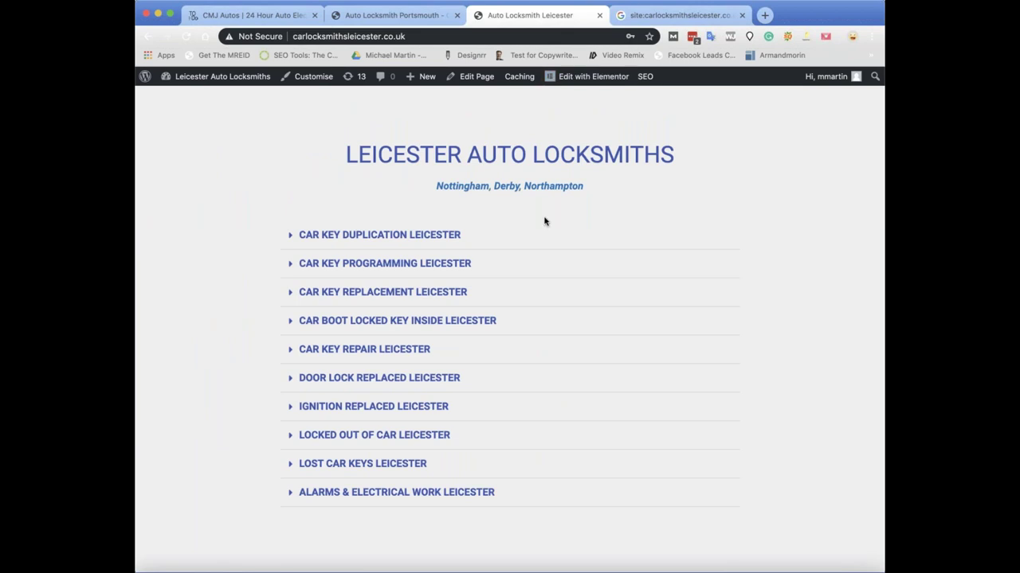
scroll(545, 221, down, 2)
scroll(545, 221, down, 4)
Open the Car Key Duplication Leicester page.
click(522, 529)
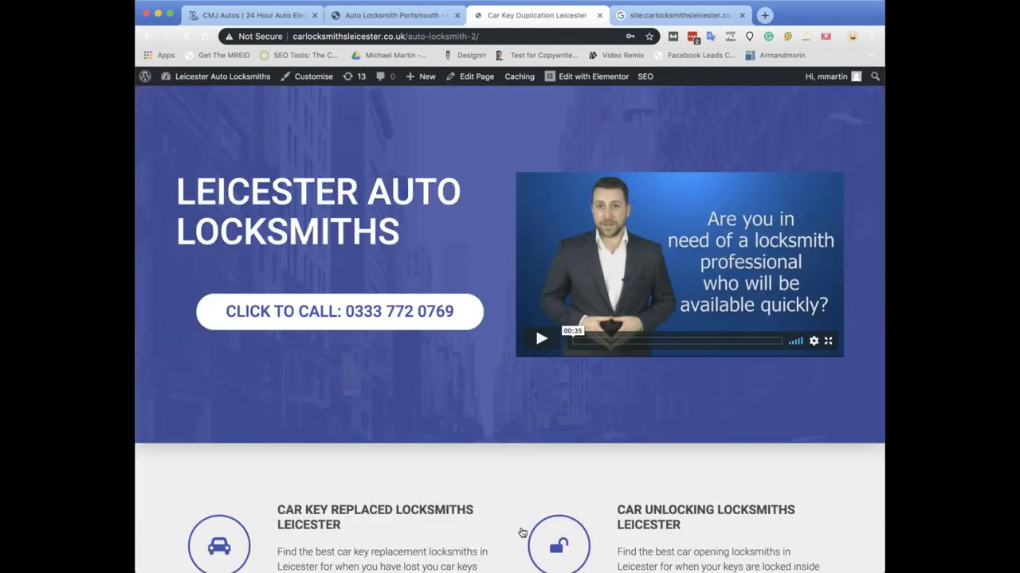
scroll(522, 532, down, 5)
scroll(522, 532, down, 5)
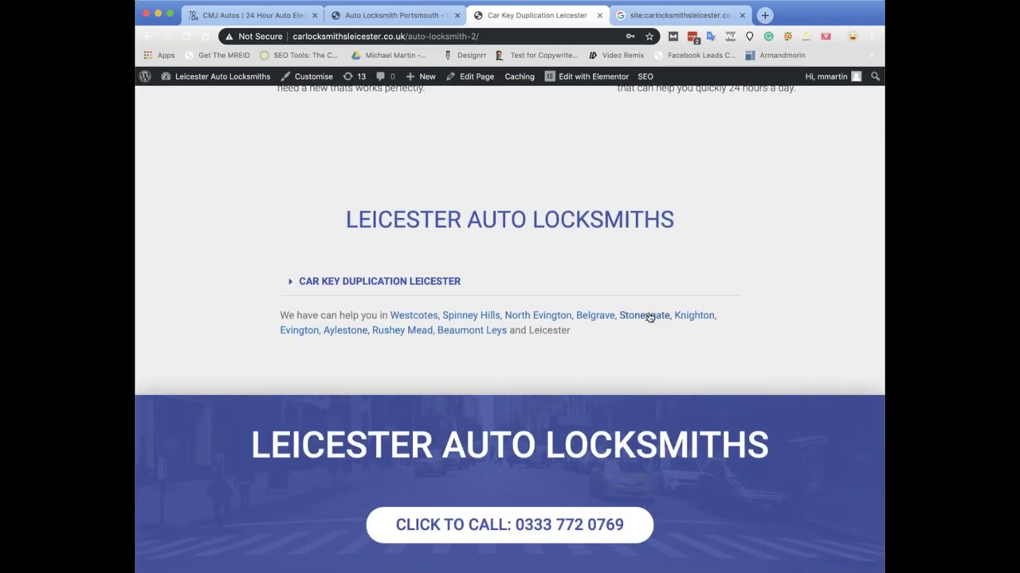
Browse the Stoneygate local page at /local/stoneygate/, then switch to the Auto Locksmith Portsmouth site.
click(642, 317)
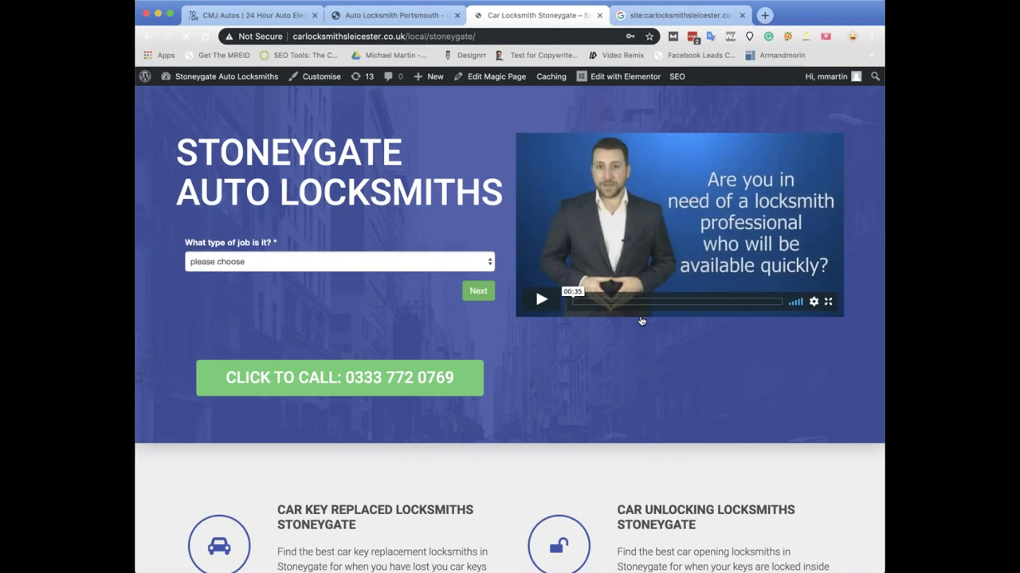
scroll(689, 356, down, 5)
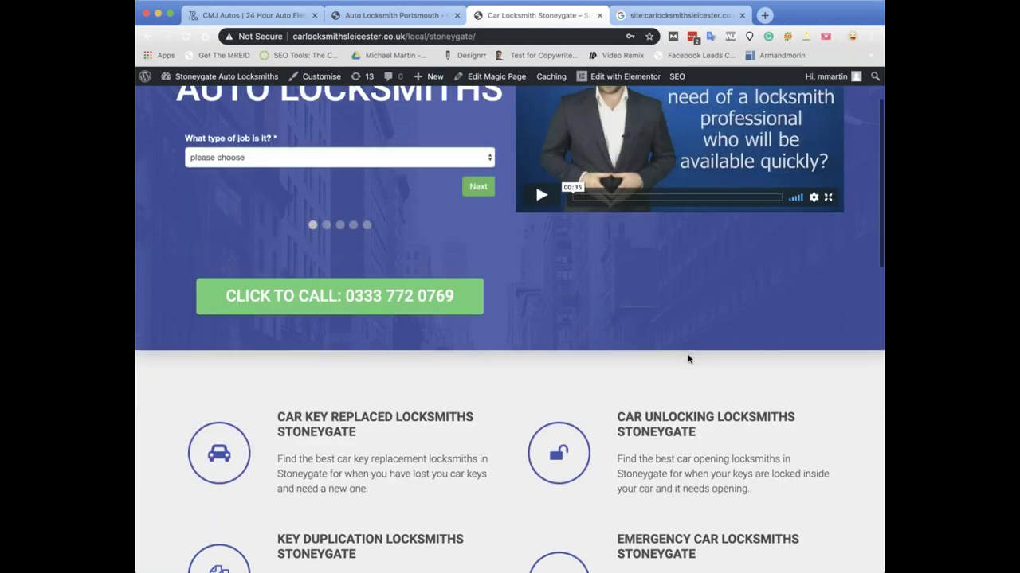
scroll(688, 359, down, 12)
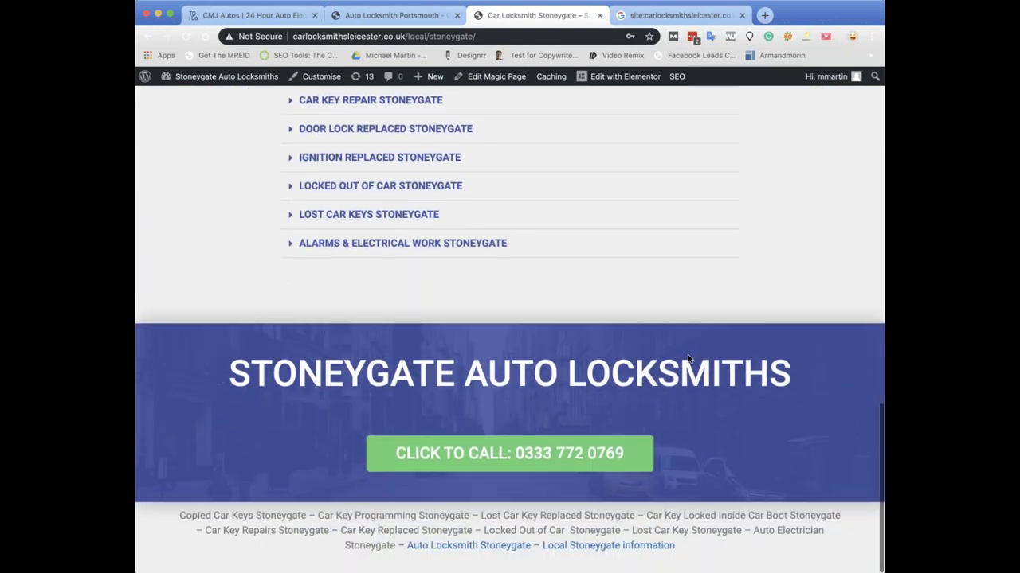
scroll(688, 358, up, 15)
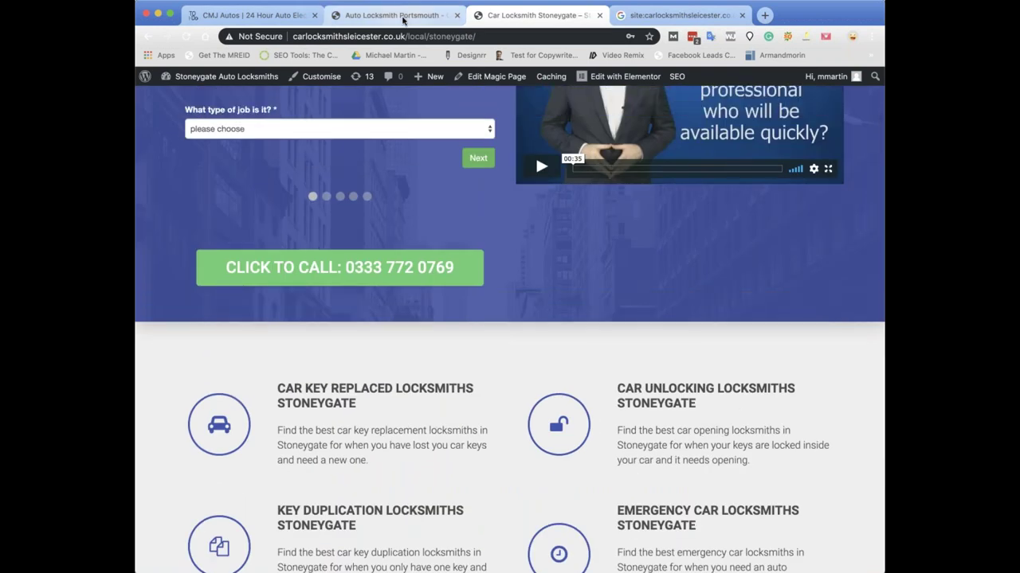
click(404, 20)
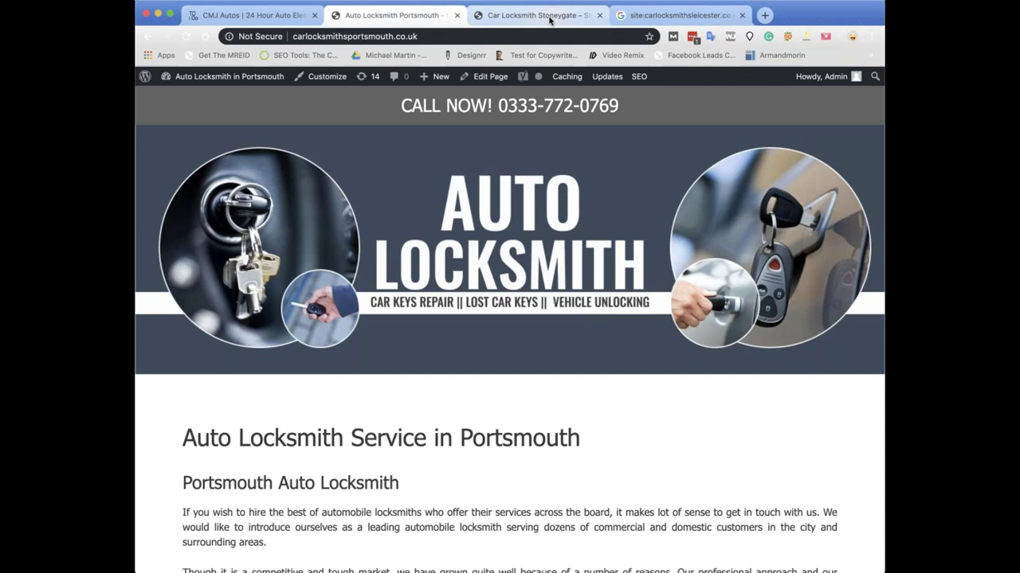
Skim the CMJ Autos site, then go back to the Car Locksmith Stoneygate page.
click(478, 18)
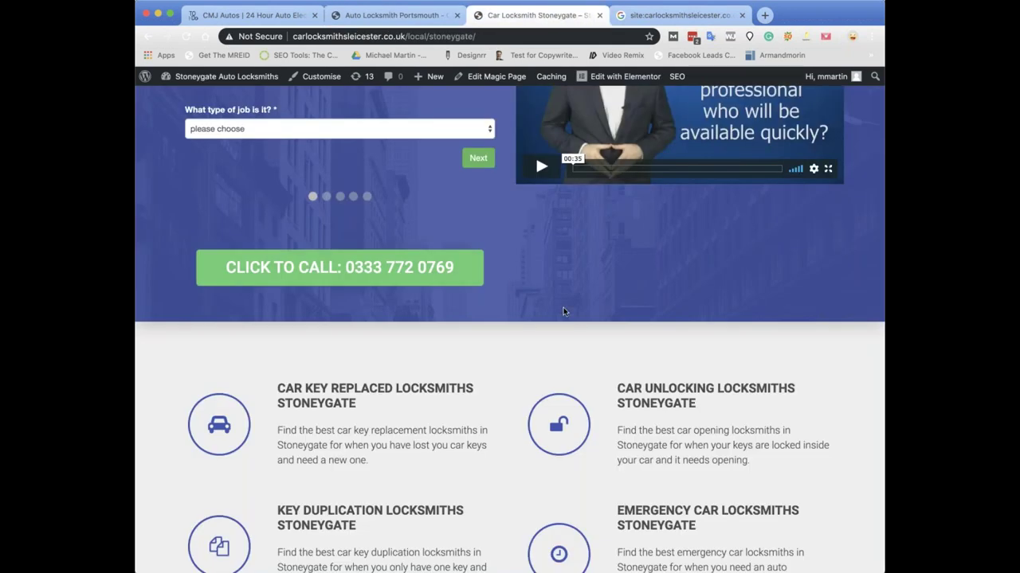
scroll(564, 312, up, 3)
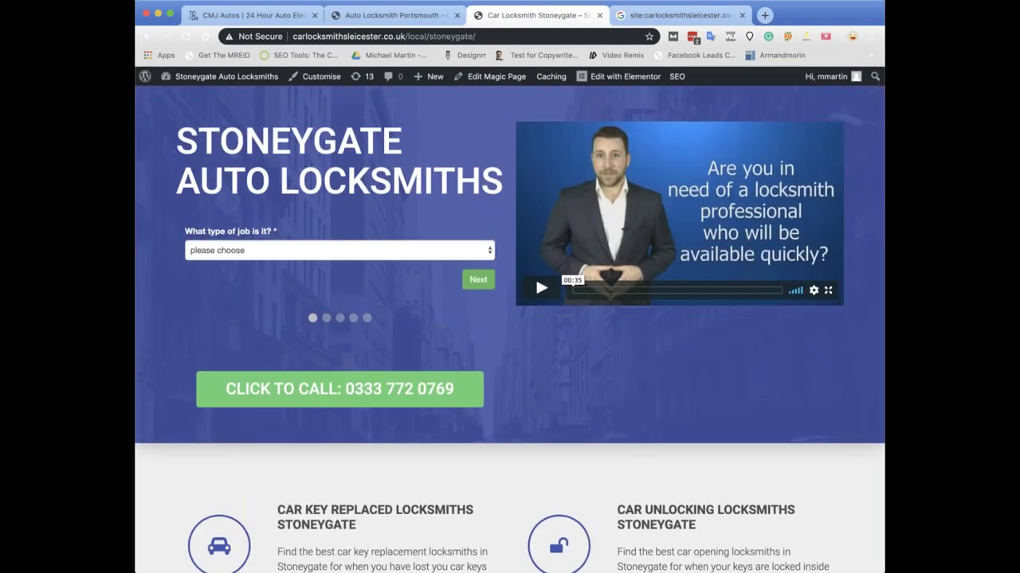
click(229, 17)
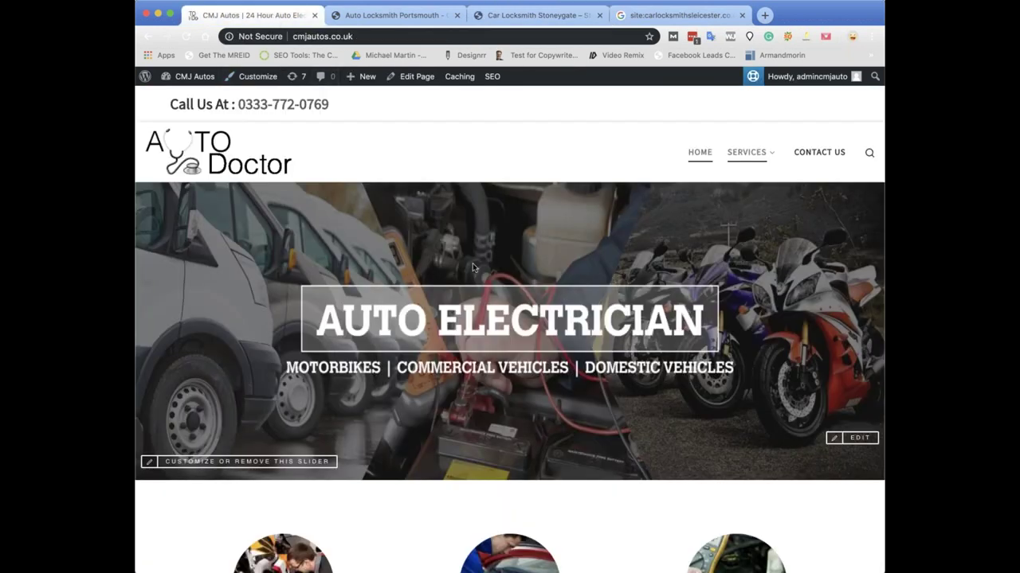
scroll(473, 263, down, 10)
scroll(510, 318, up, 10)
click(562, 16)
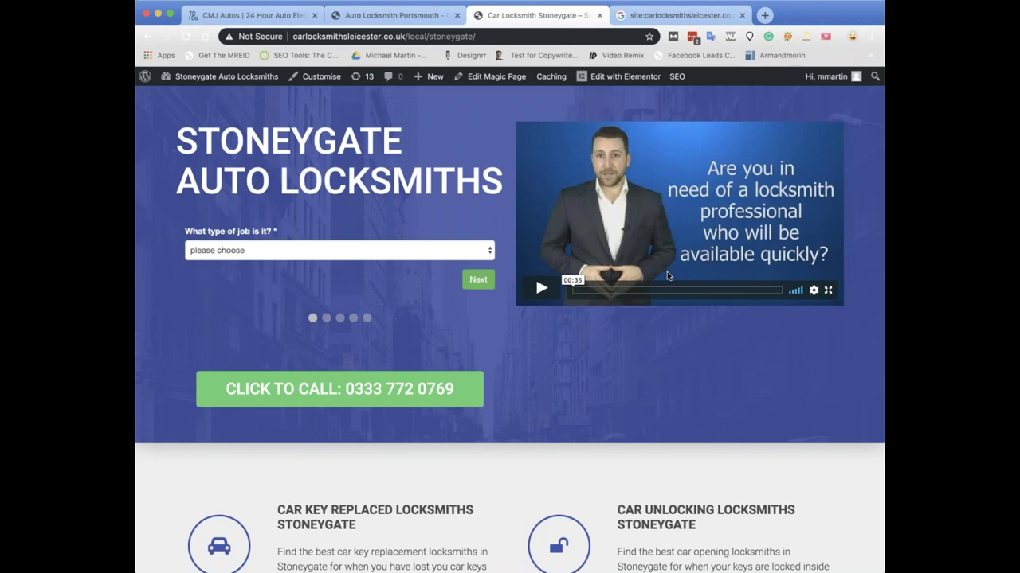
scroll(668, 277, down, 12)
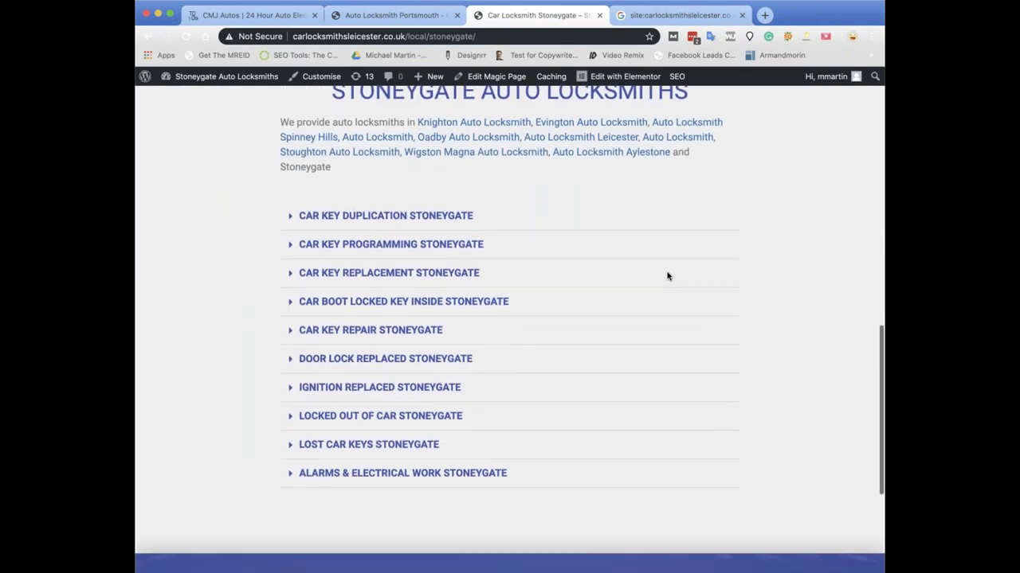
scroll(668, 276, down, 2)
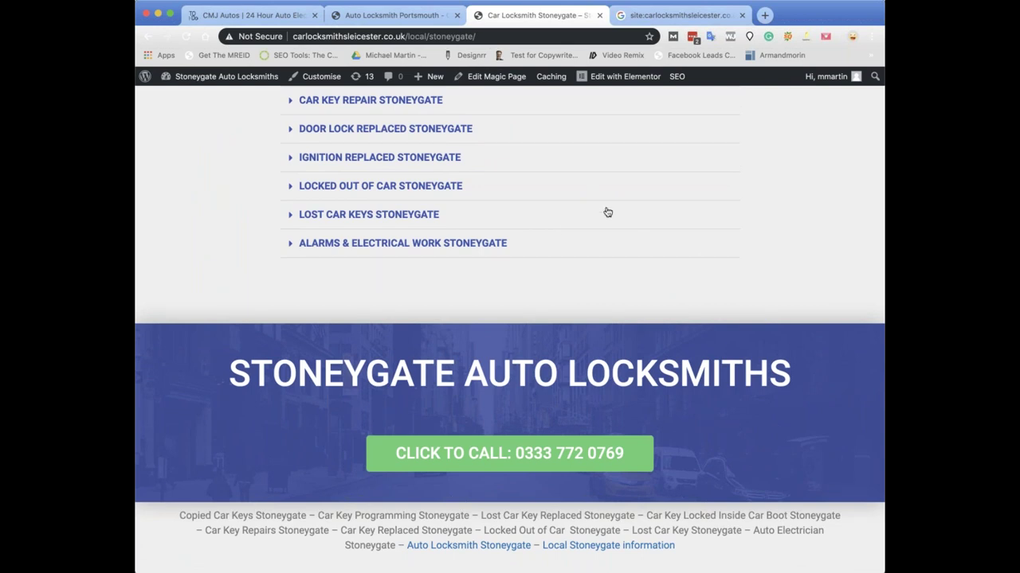
scroll(607, 212, up, 10)
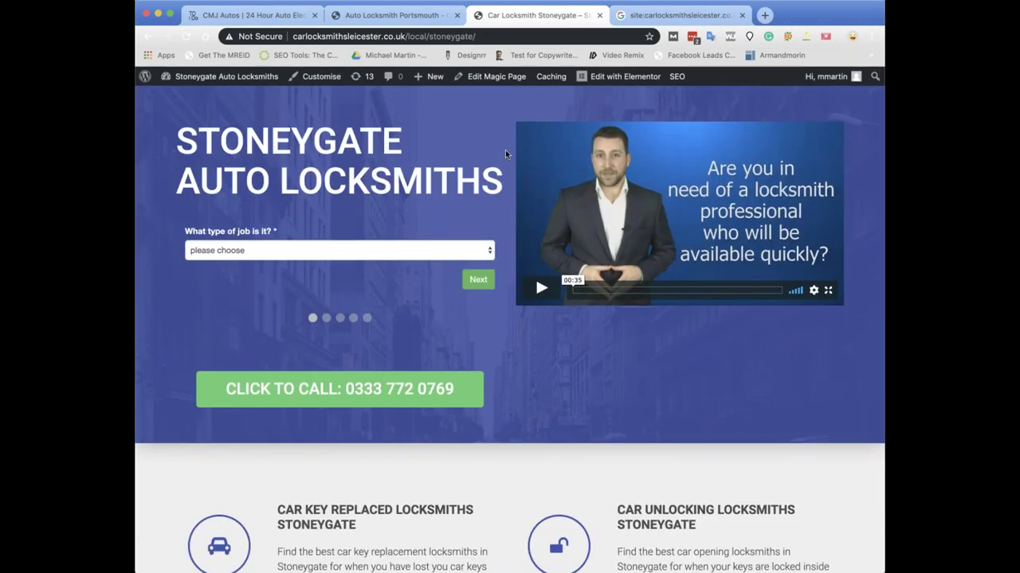
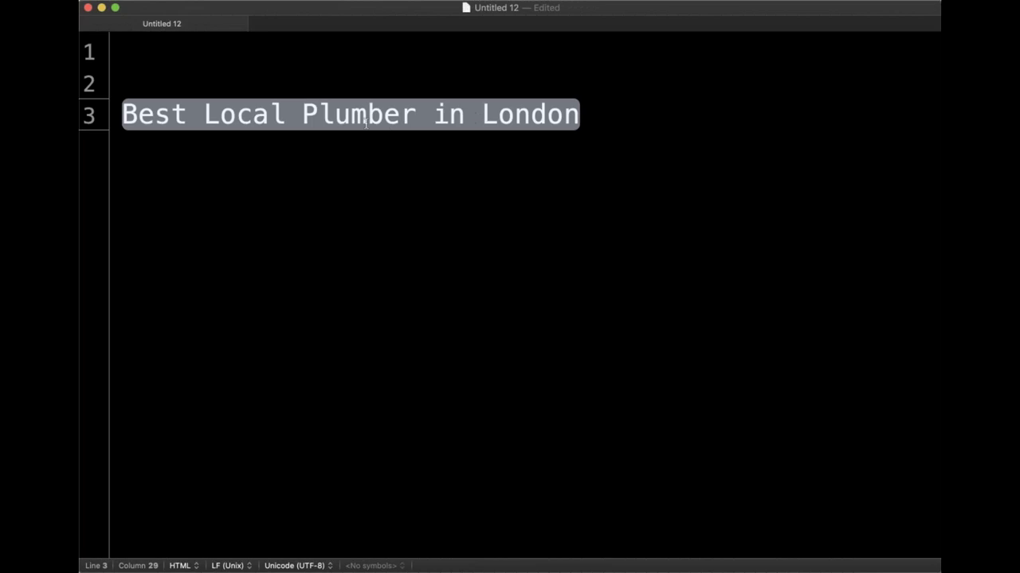
Add the headline 'Londons' Best Local PLumber' on a new line below the first headline.
double_click(358, 118)
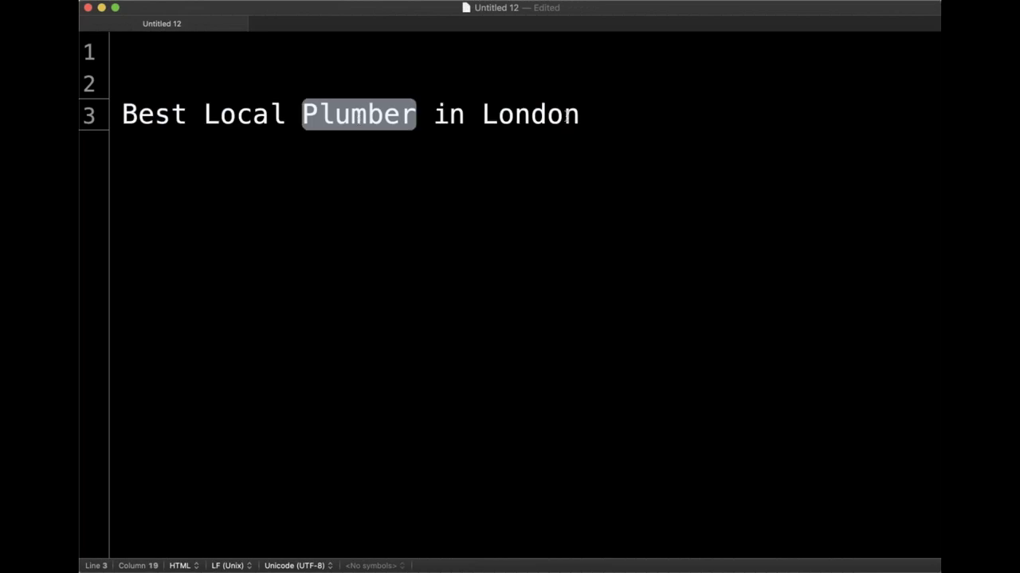
click(561, 115)
click(646, 122)
key(Return)
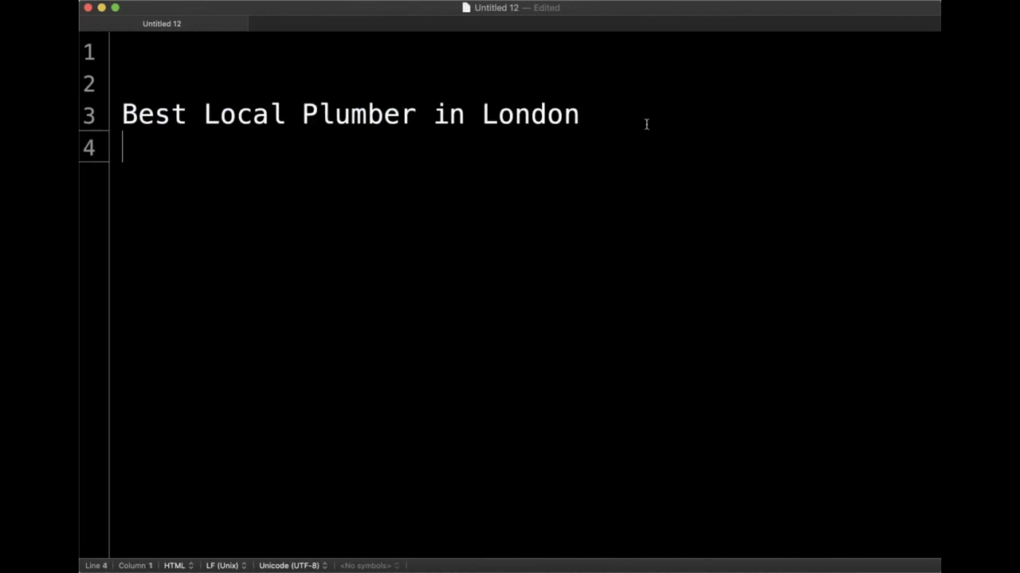
text(Lon)
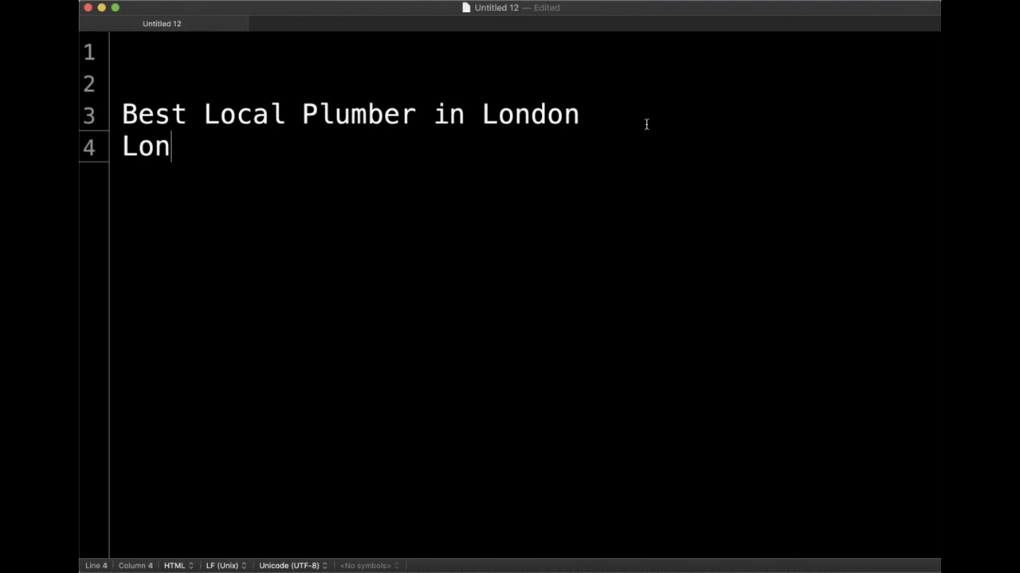
text(don's)
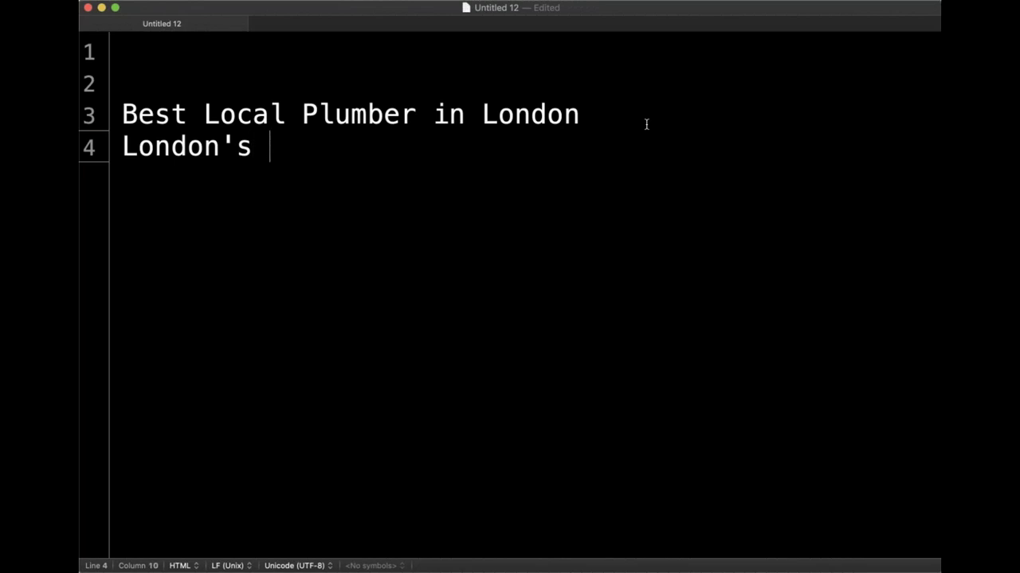
key(BackSpace)
key(BackSpace)
key(BackSpace)
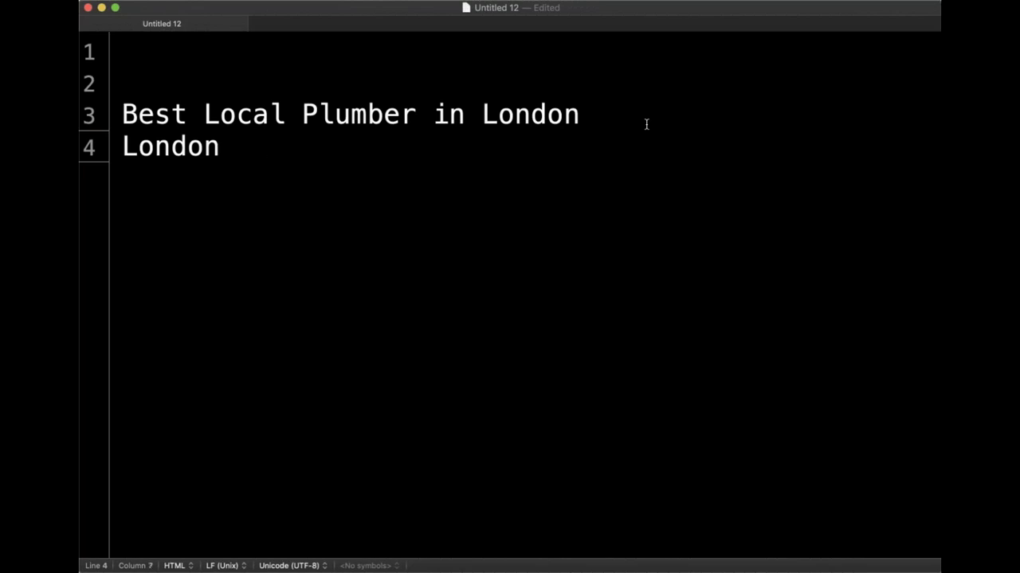
text(s' )
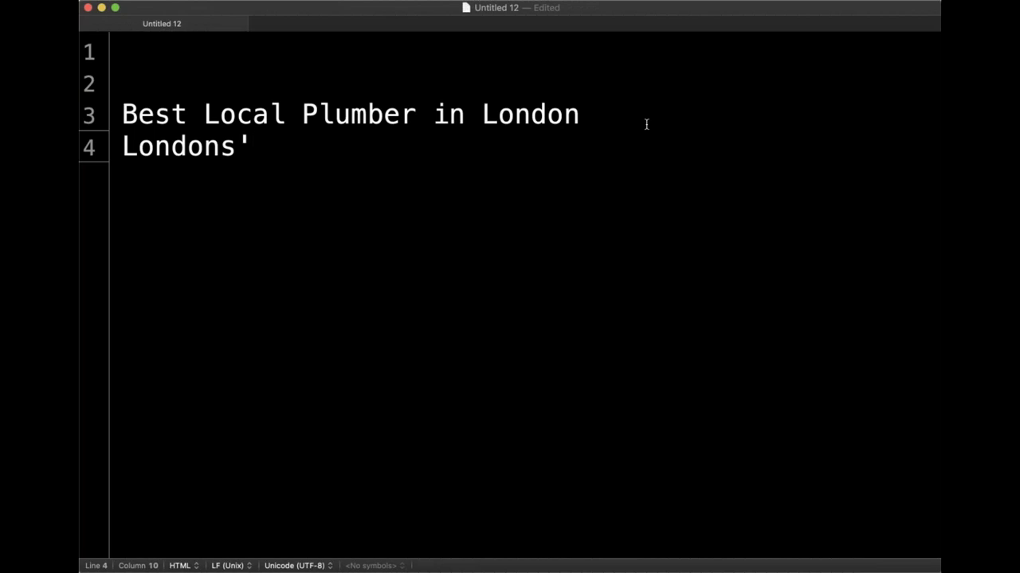
text(Best L)
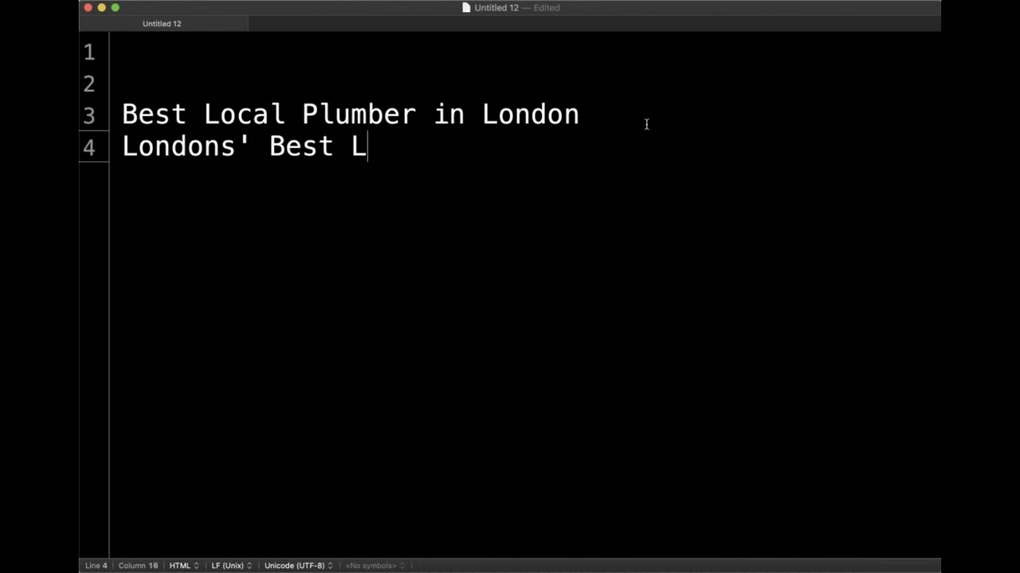
text(ocal PLumber)
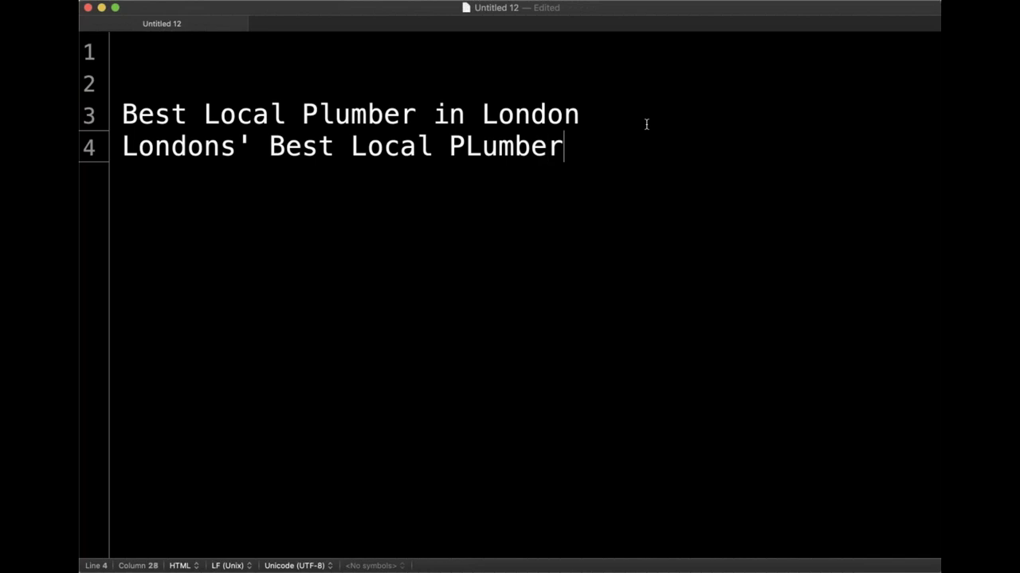
key(Return)
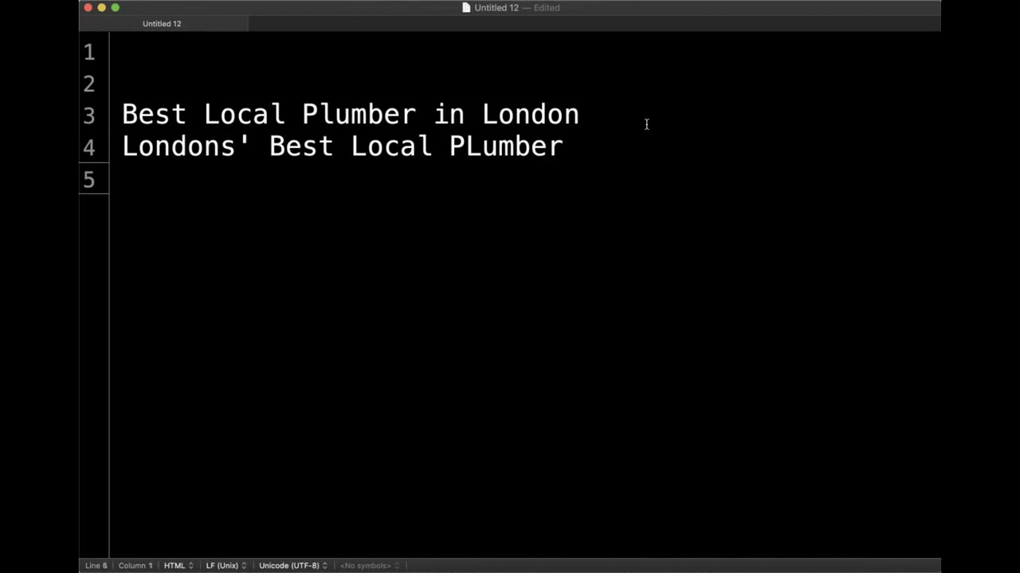
Add headlines '24 Hour Plumber London', 'Plumber London 247 Callout' and 'Rapid response Plumber in London'.
text(24 Hour Plumber London)
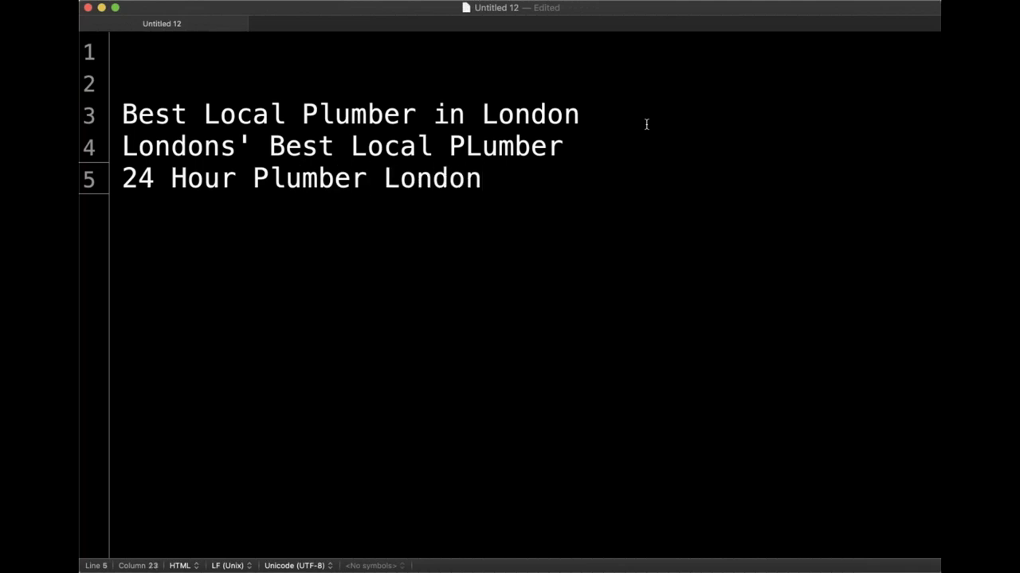
key(Return)
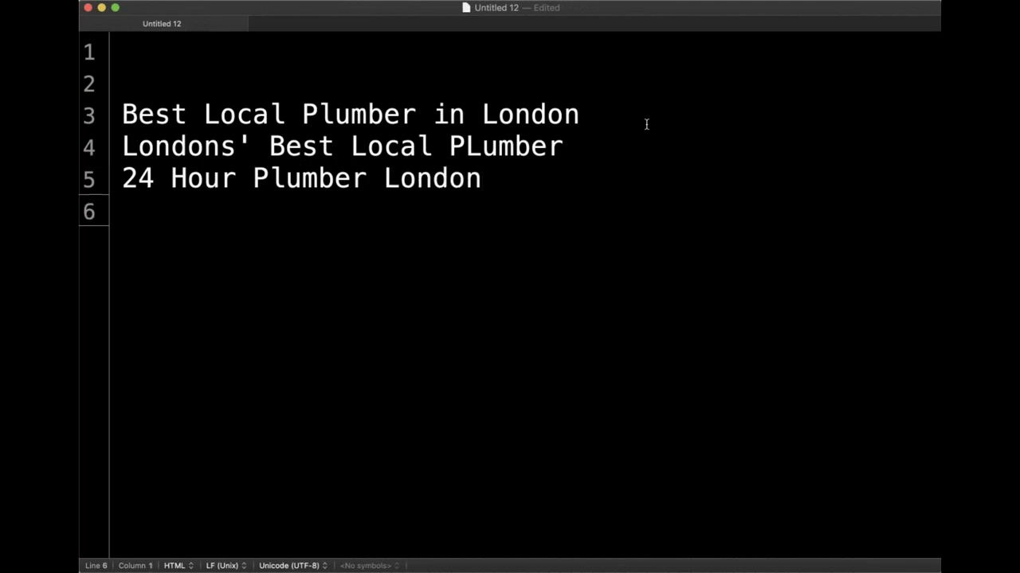
text(Plumber London)
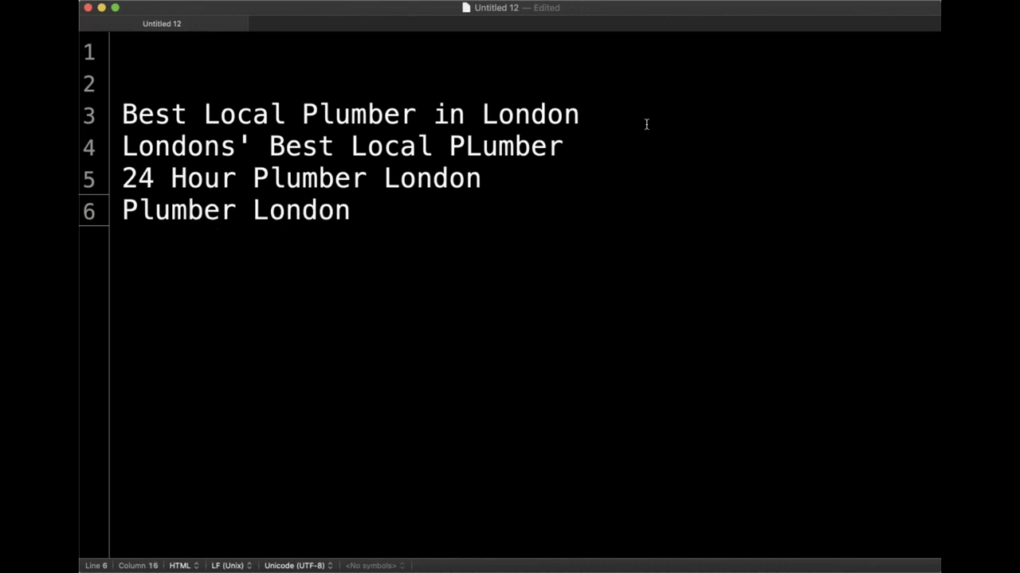
text( 247 Callout)
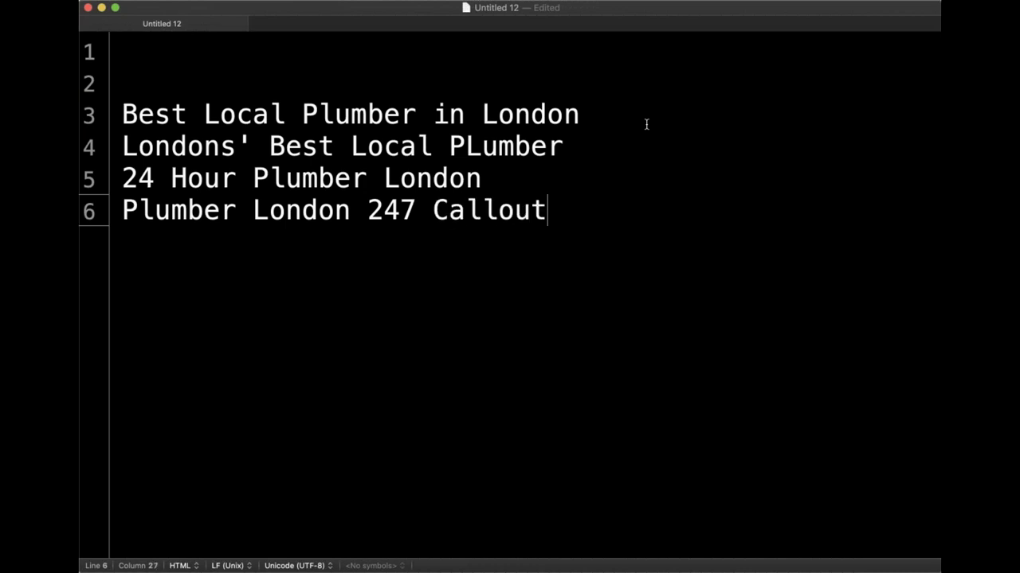
key(Return)
text(Rapid respone)
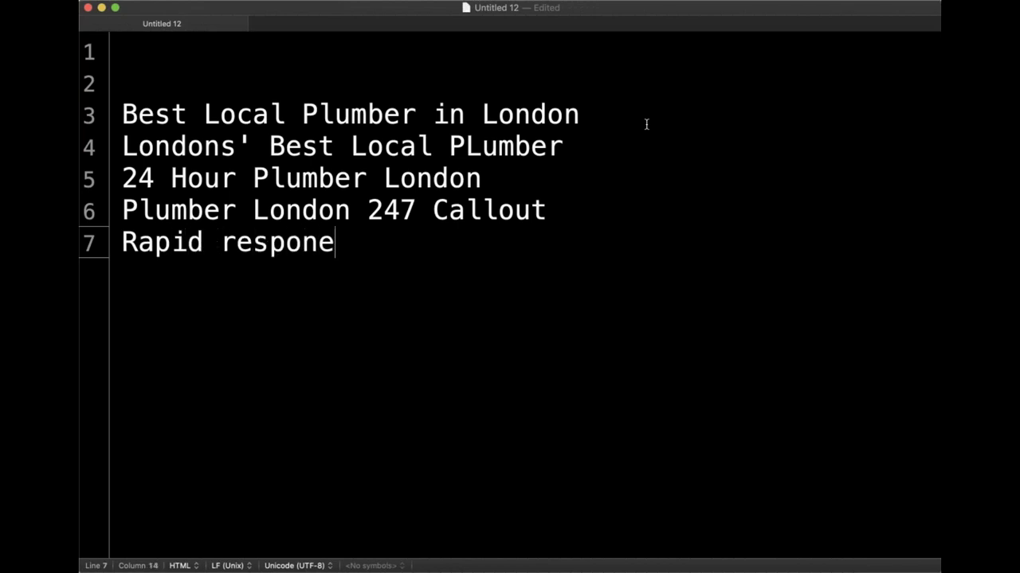
key(BackSpace)
text(se Plumber i)
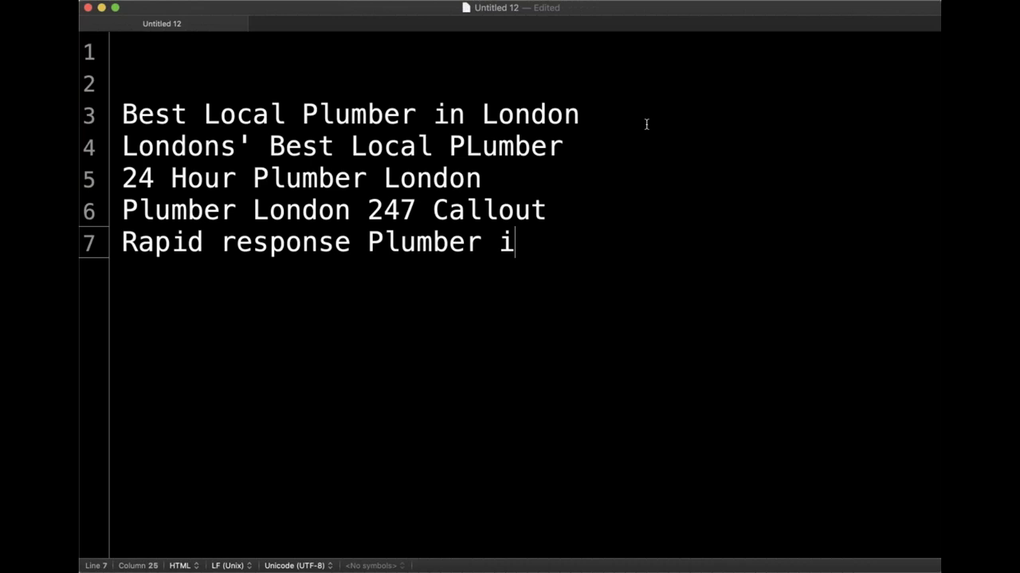
text(n London)
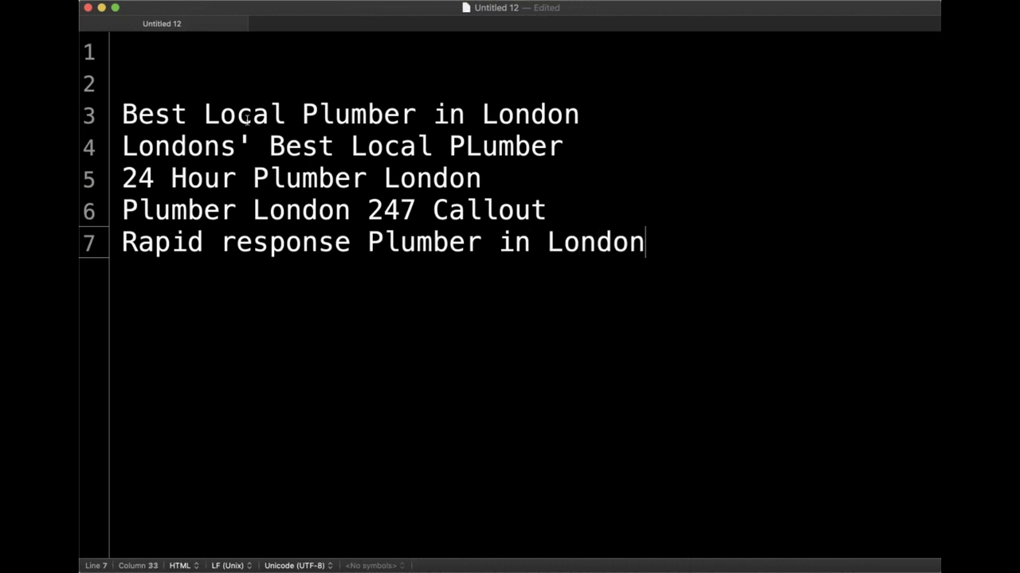
Wrap the five headlines in curly braces, with { before line 3 and } after line 7.
click(119, 112)
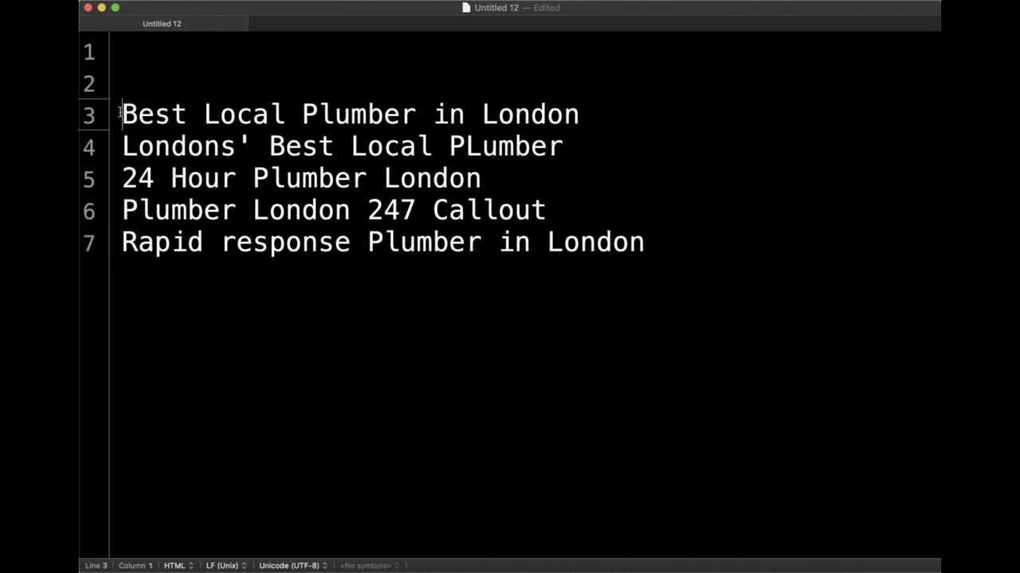
text({})
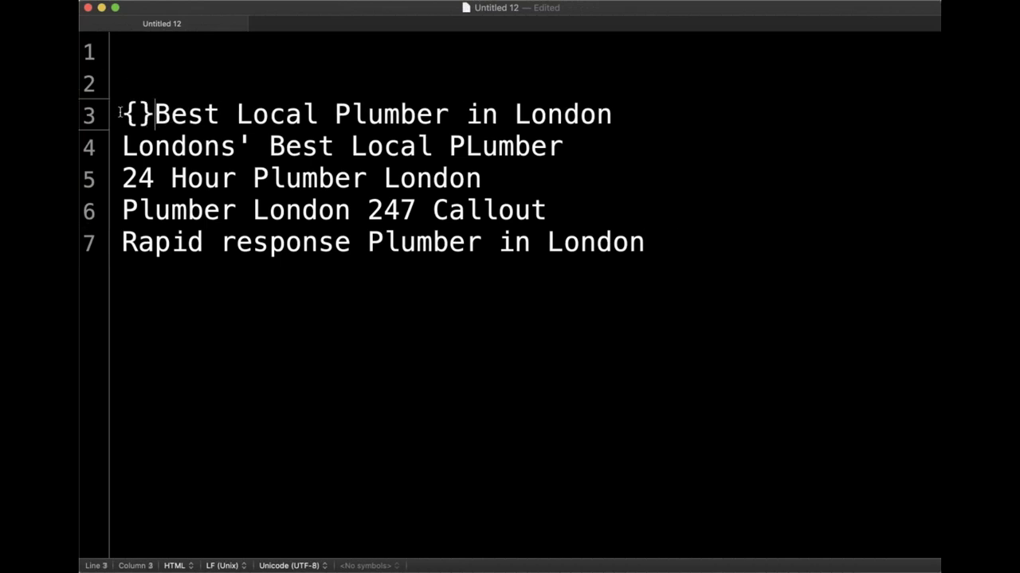
key(BackSpace)
click(659, 243)
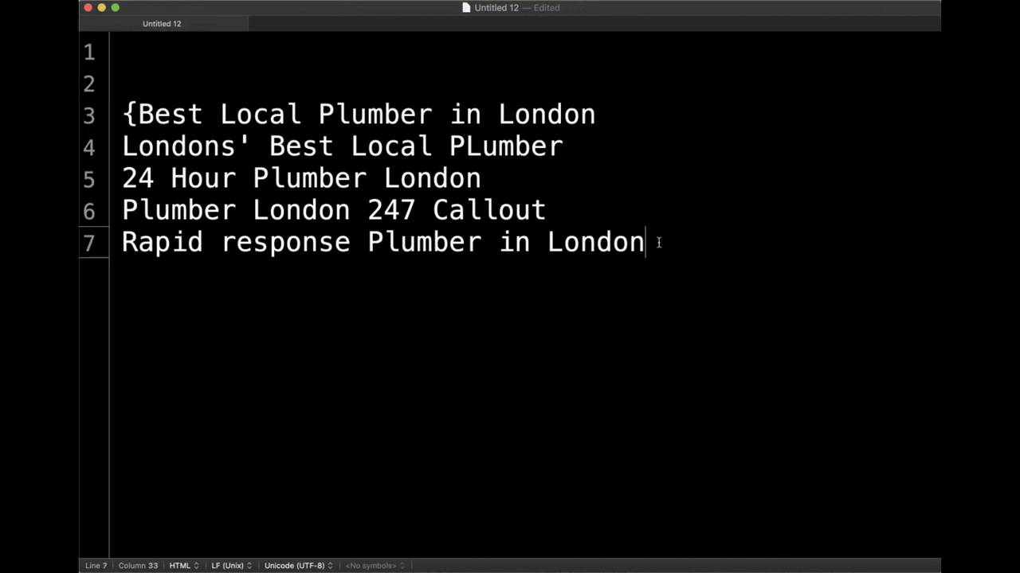
text(})
Add a pipe separator at the end of the headlines on lines 5, 4 and 3.
click(565, 212)
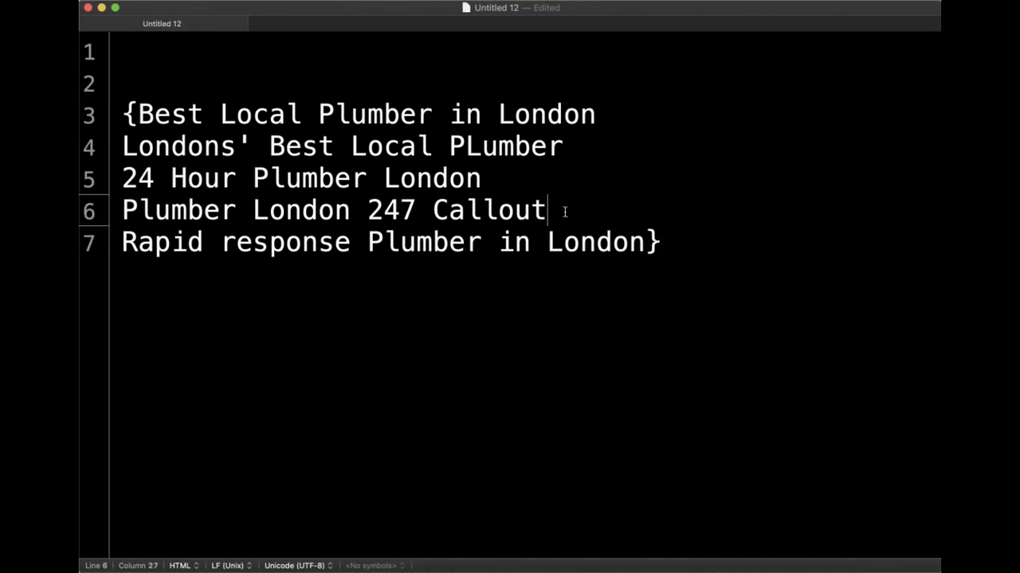
click(498, 180)
text(|)
click(576, 147)
text(|)
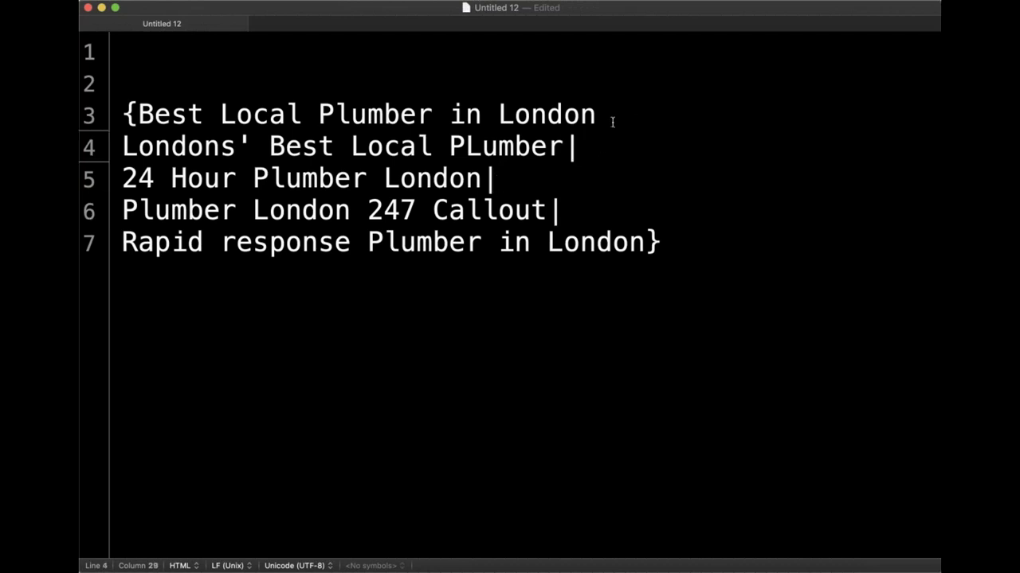
click(611, 116)
text(|)
Correct 'PLumber' to 'Plumber' on line 4.
click(481, 148)
key(BackSpace)
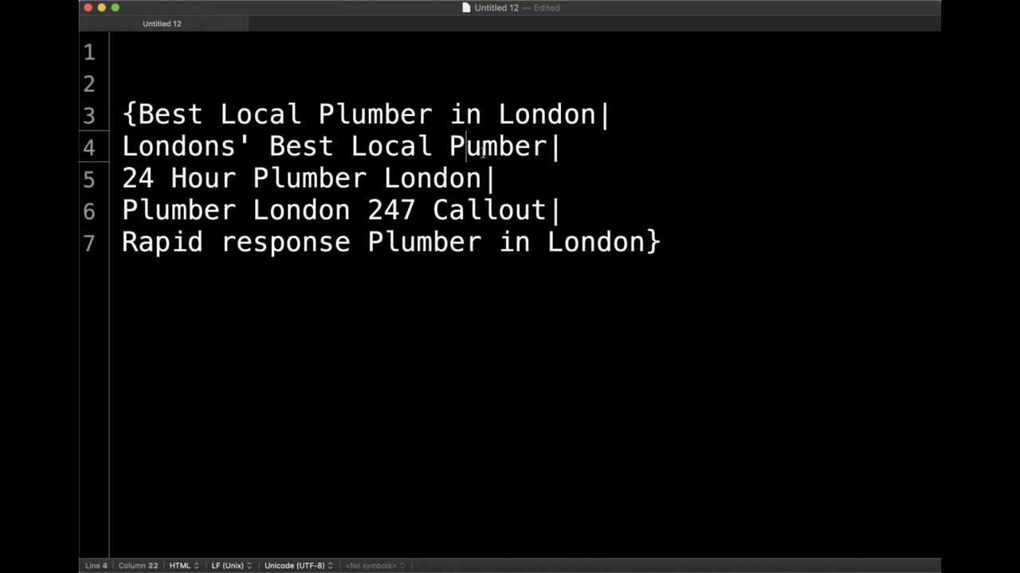
text(l)
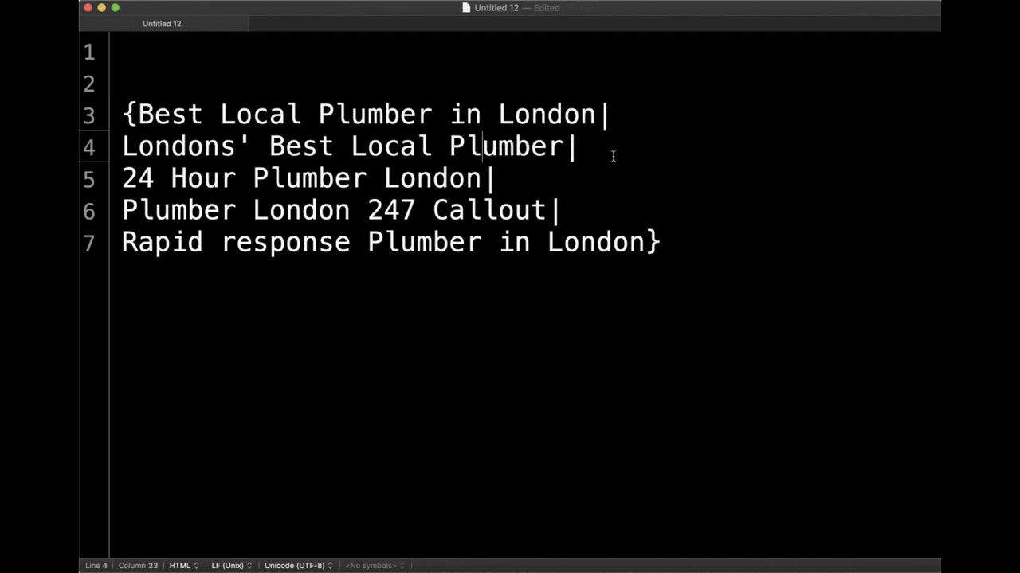
Turn Best in the first headline into the spin group {Best|Top|Number 1}.
click(169, 115)
click(137, 114)
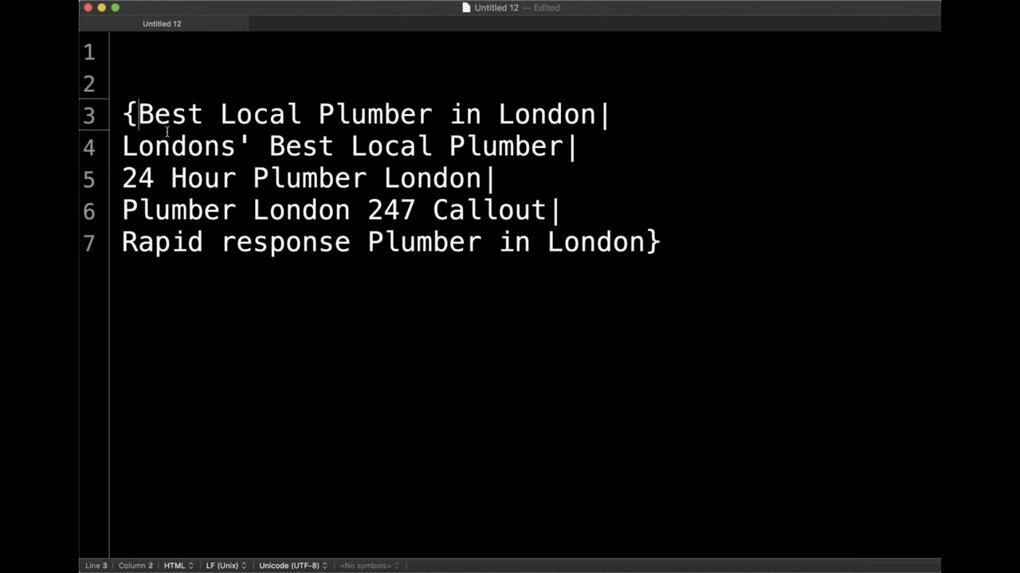
text({)
key(Right)
key(Right)
key(Right)
key(Right)
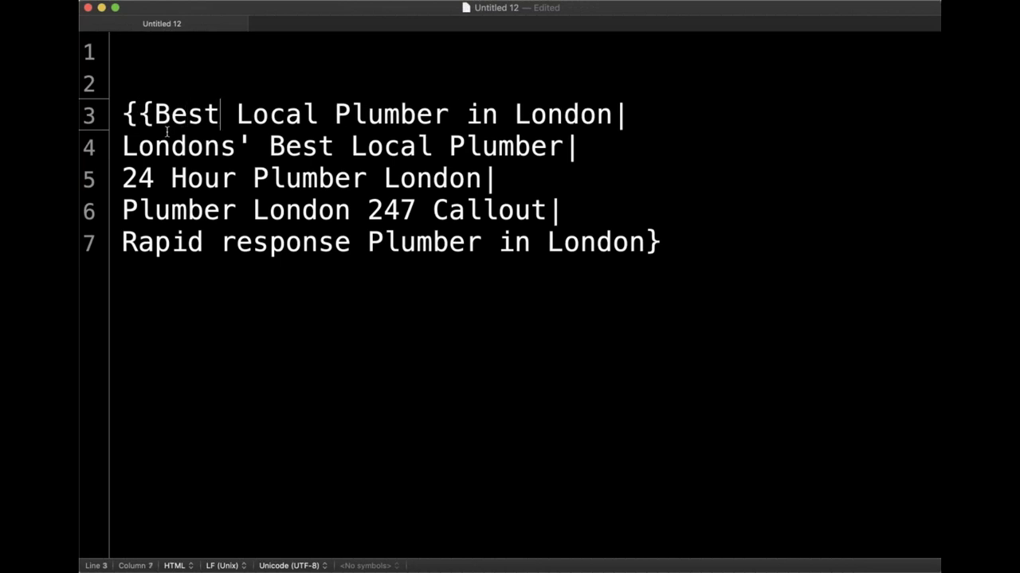
text(|)
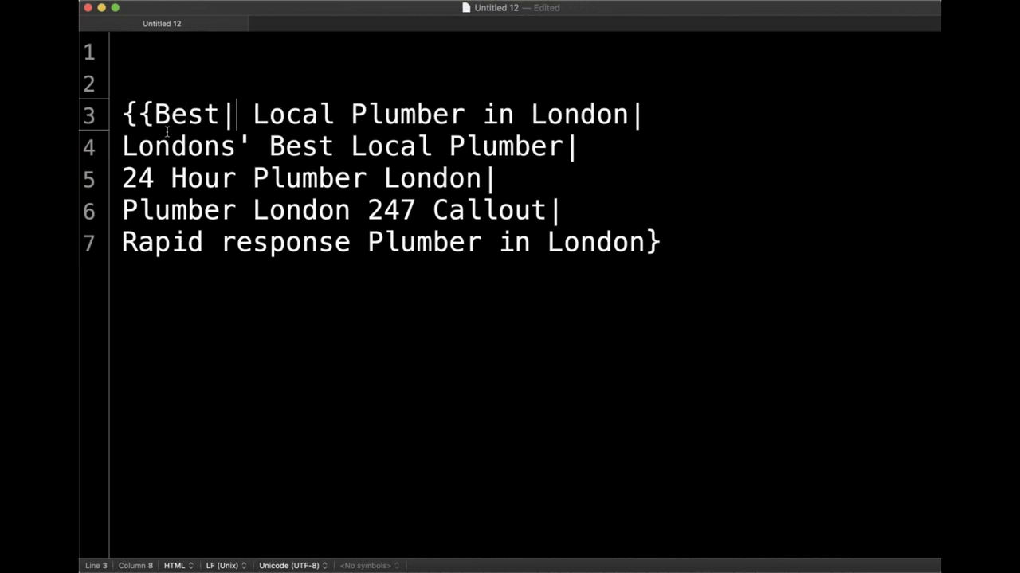
text(Top)
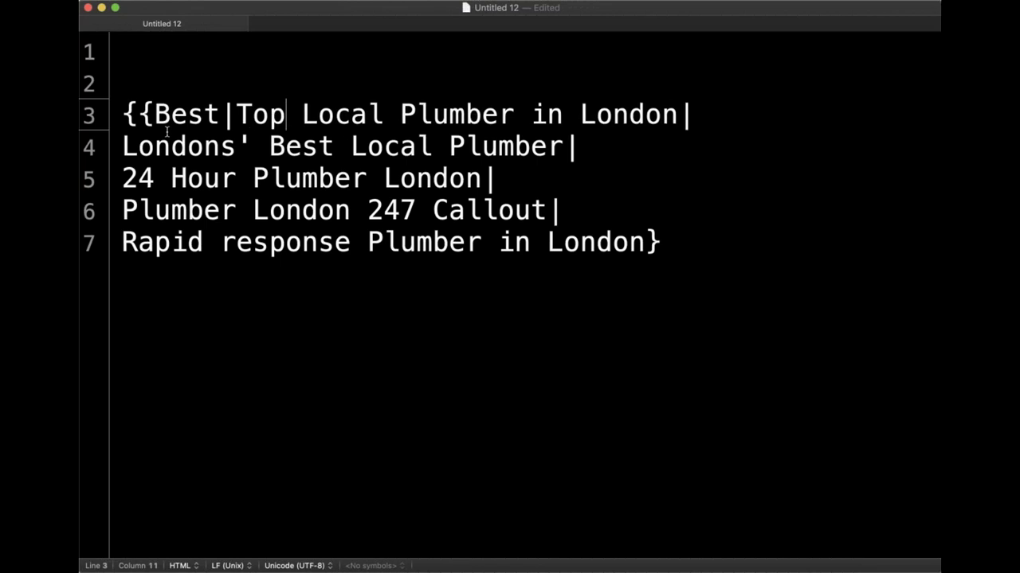
text(|)
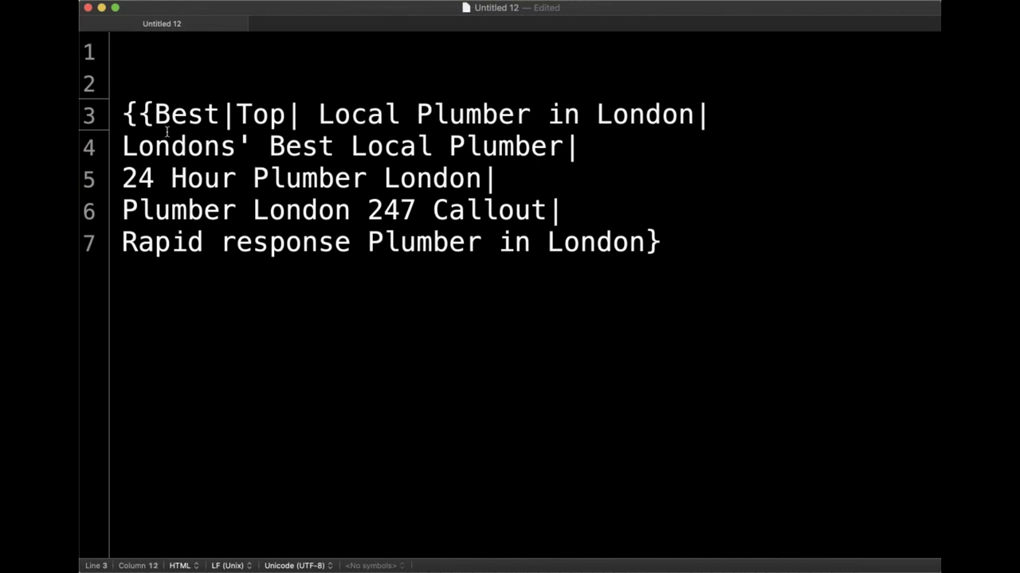
text(Number 1})
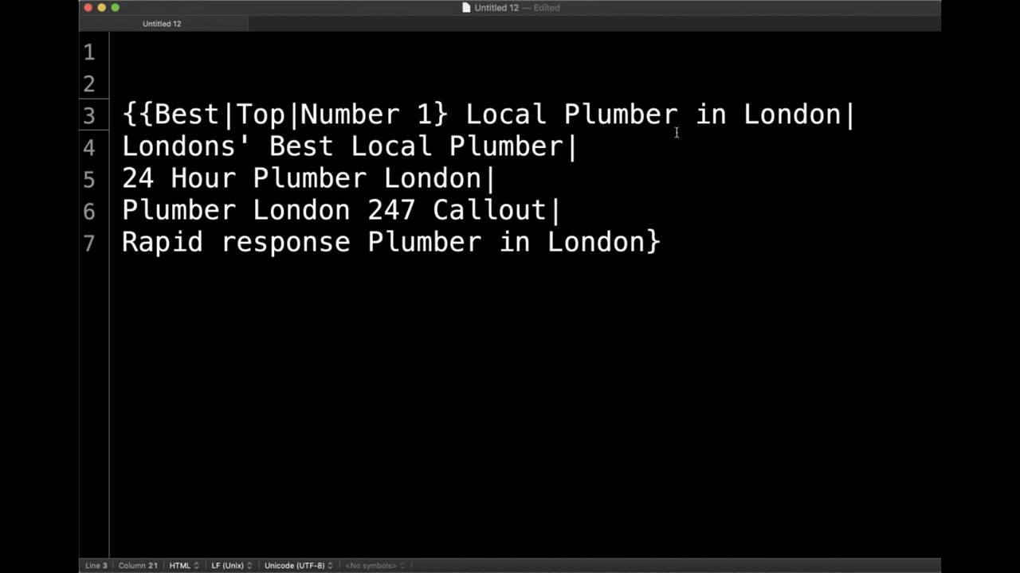
Make Local optional by wrapping it as {Local|}.
double_click(495, 116)
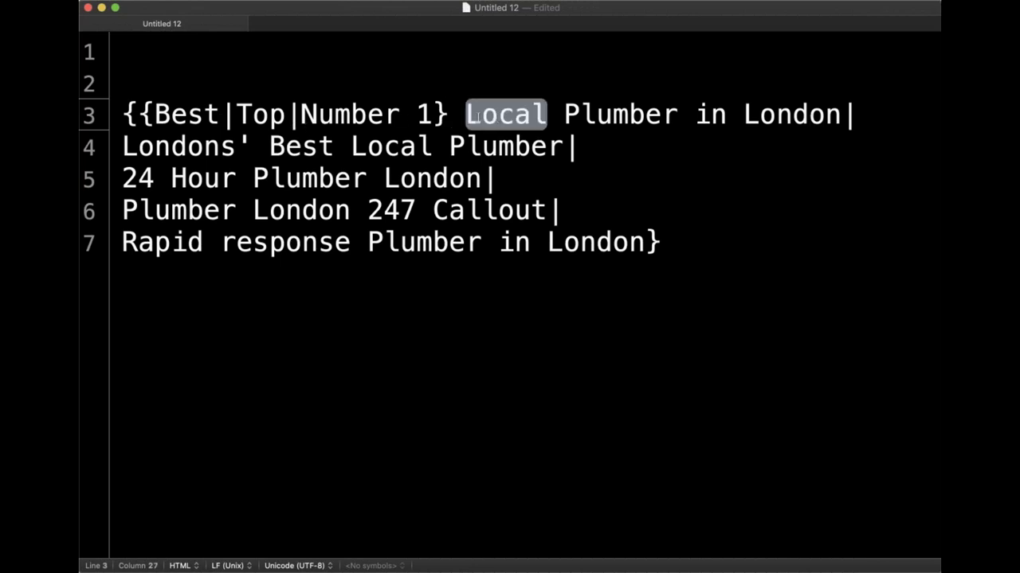
click(465, 116)
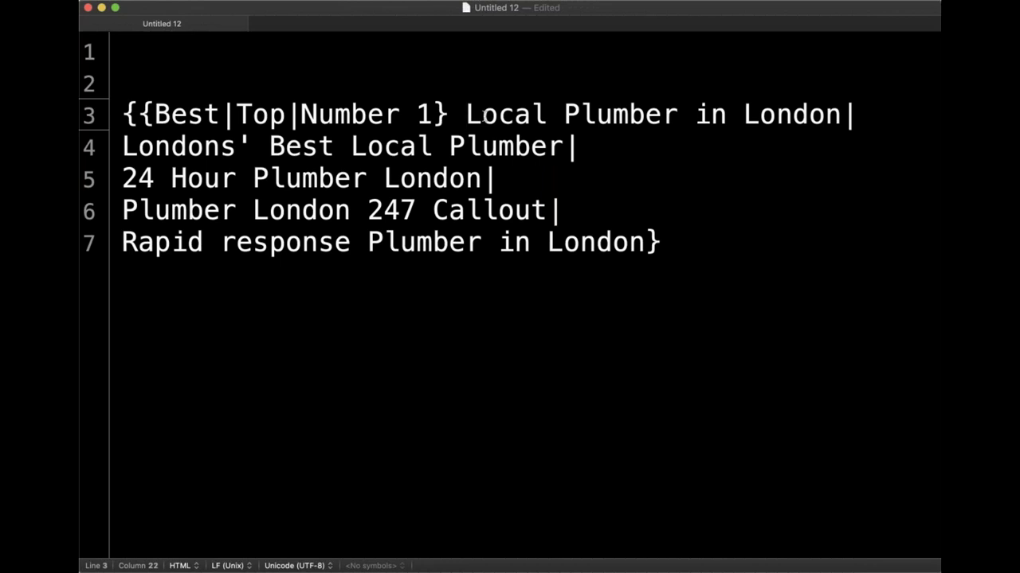
text({)
click(566, 114)
text(|})
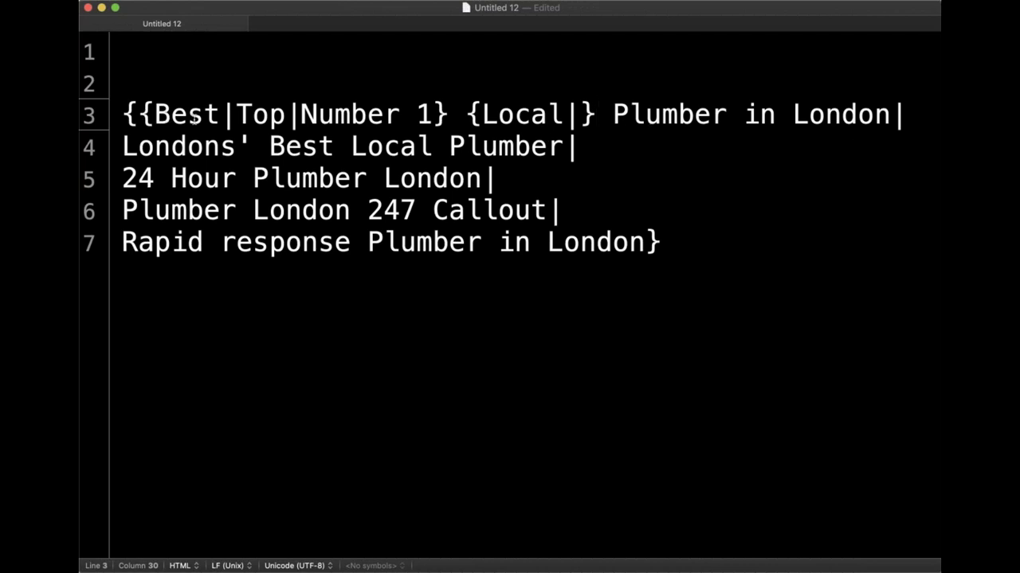
click(578, 114)
Replace 'in' before London with the spin group {near you in|in}.
double_click(759, 112)
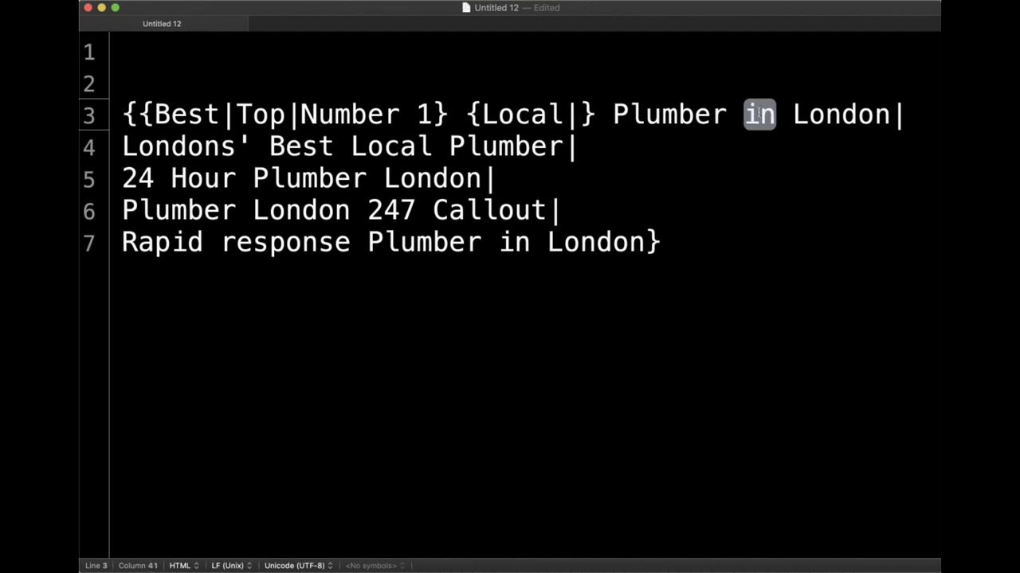
key(Left)
text({)
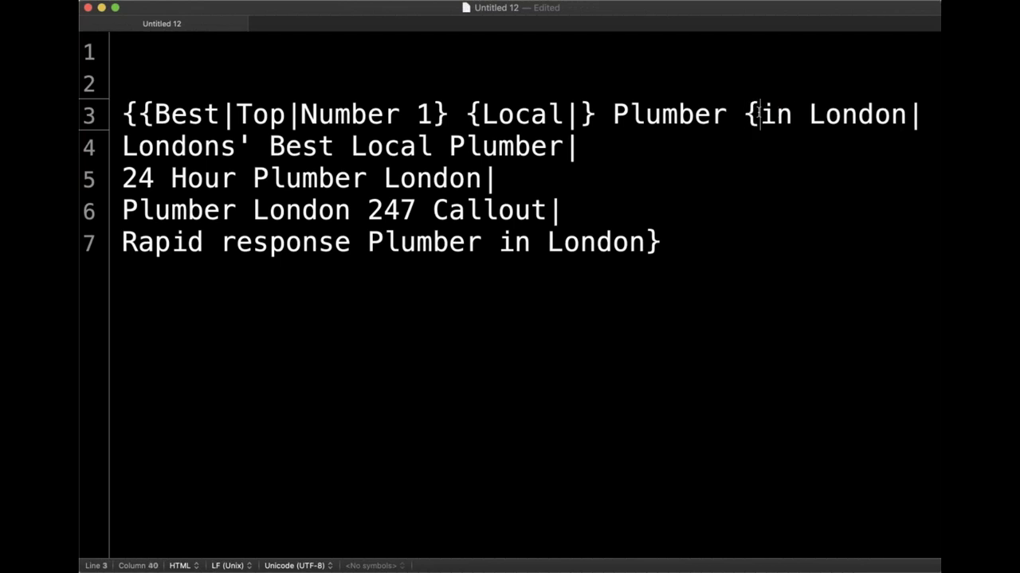
text(near )
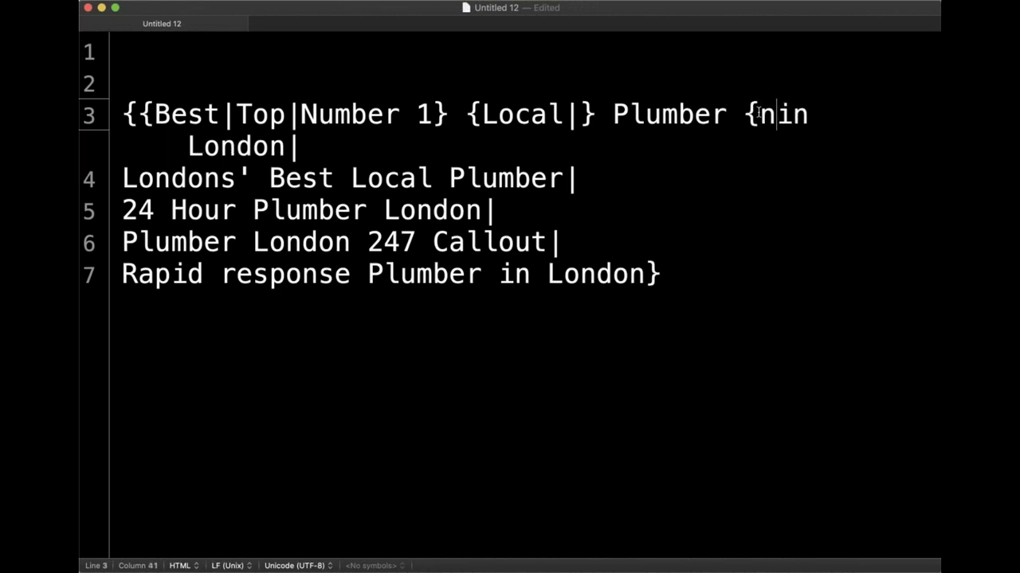
text(you)
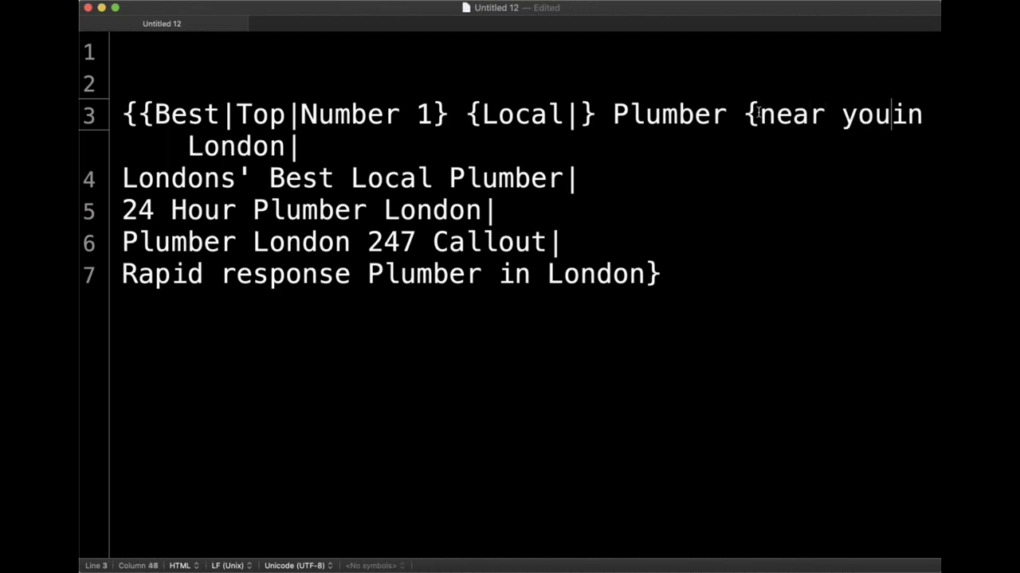
text(|)
key(Right)
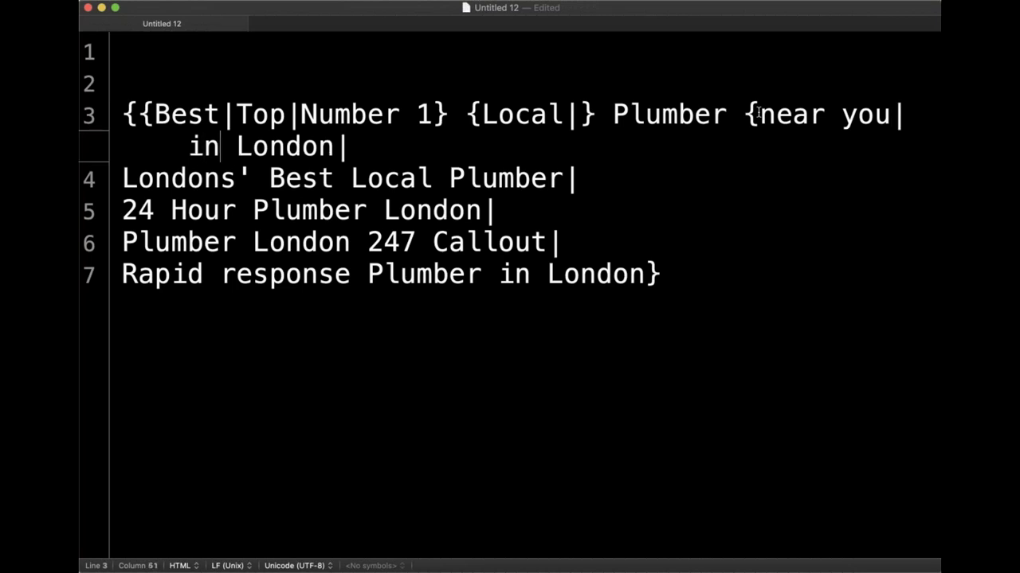
text(})
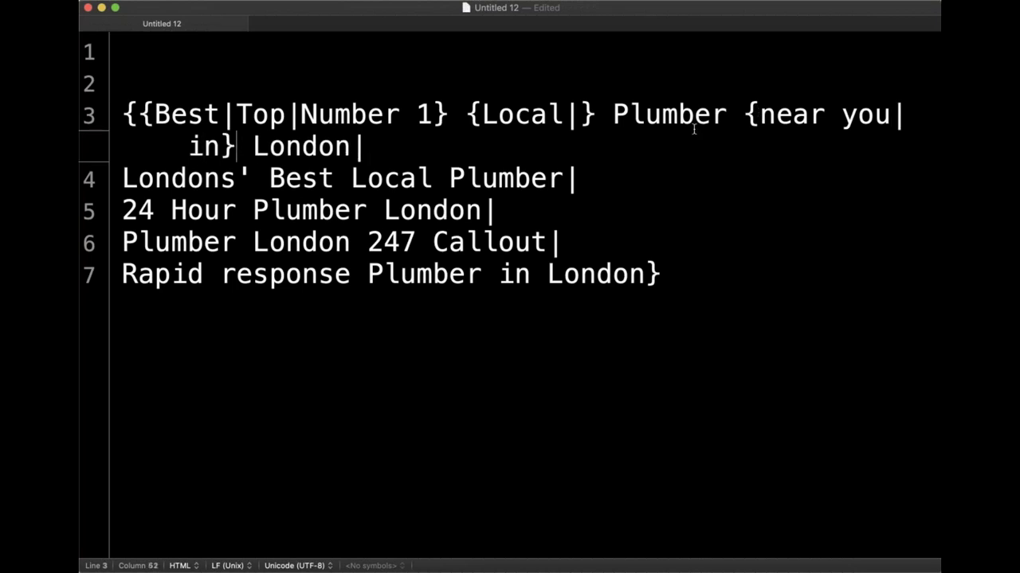
click(889, 115)
text(in)
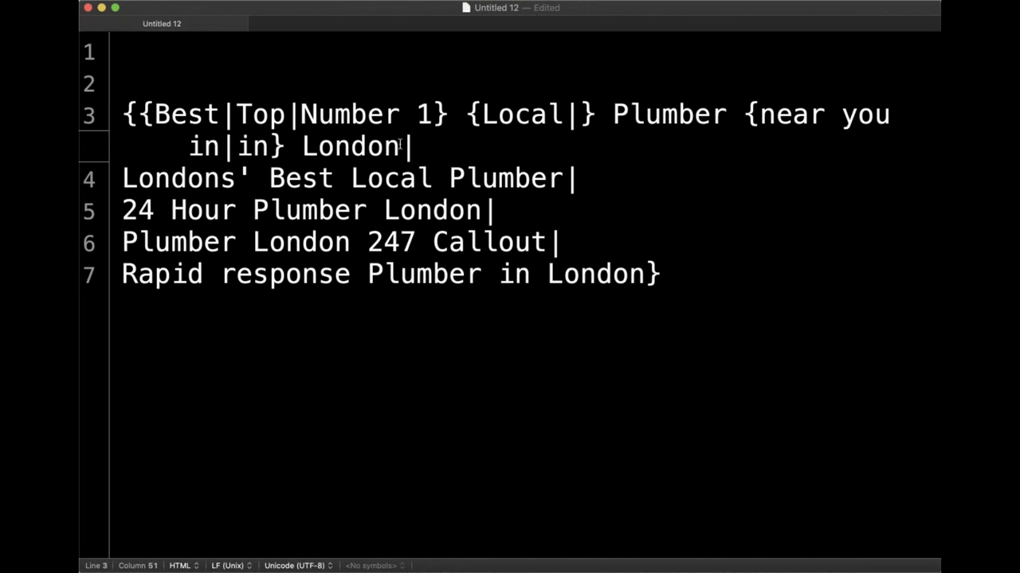
click(270, 147)
click(426, 149)
click(189, 179)
double_click(223, 180)
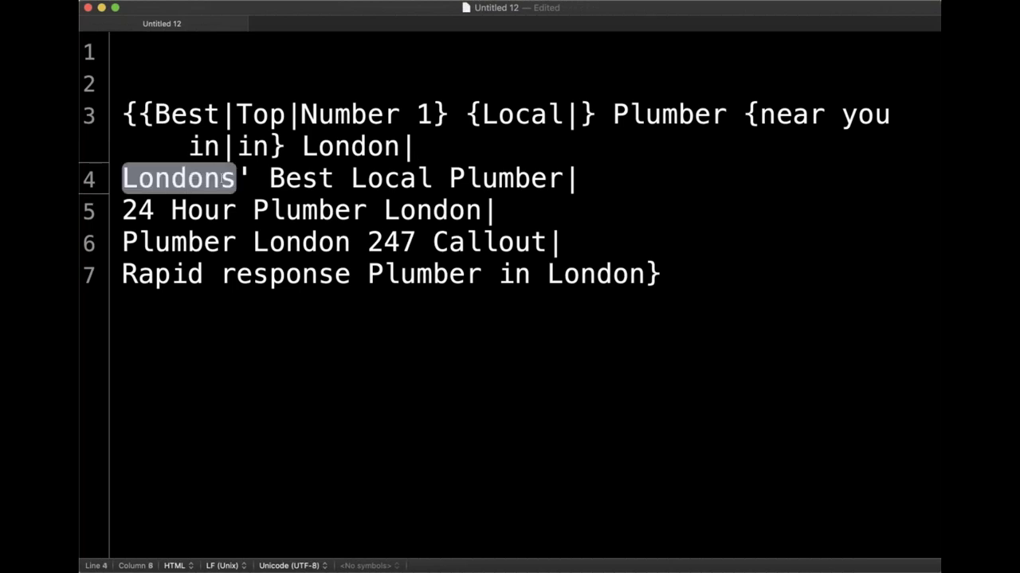
double_click(292, 175)
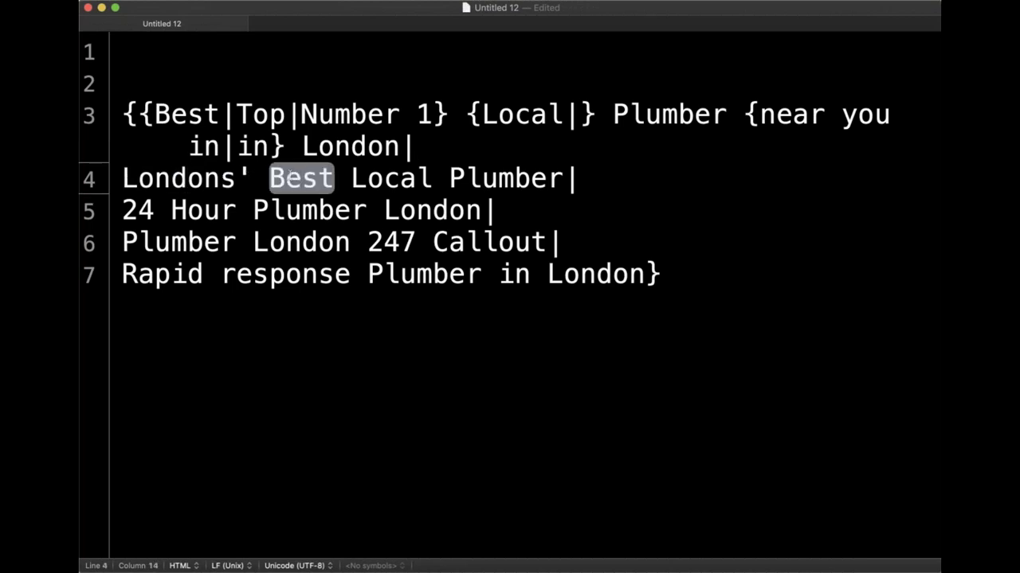
click(270, 178)
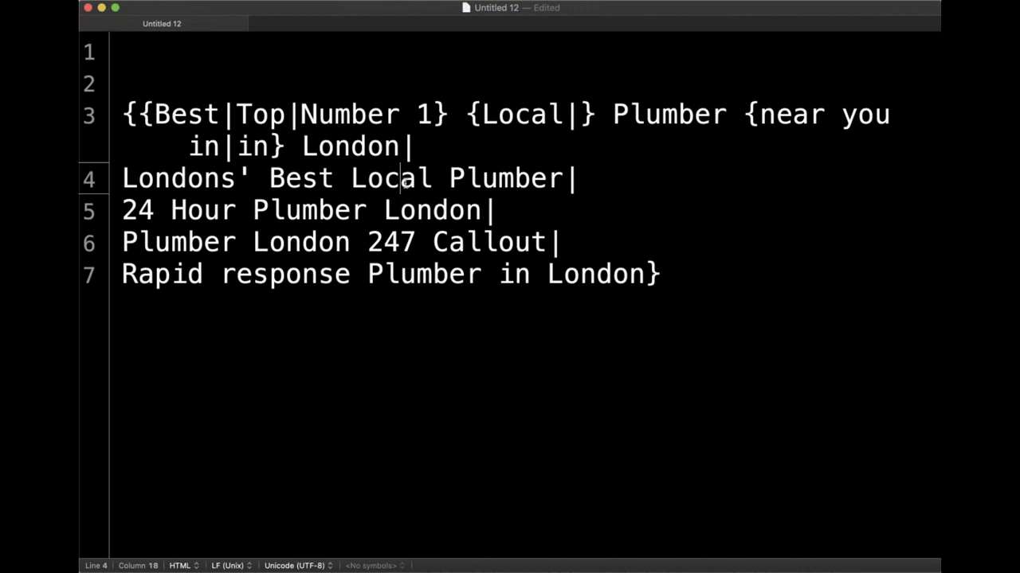
double_click(391, 177)
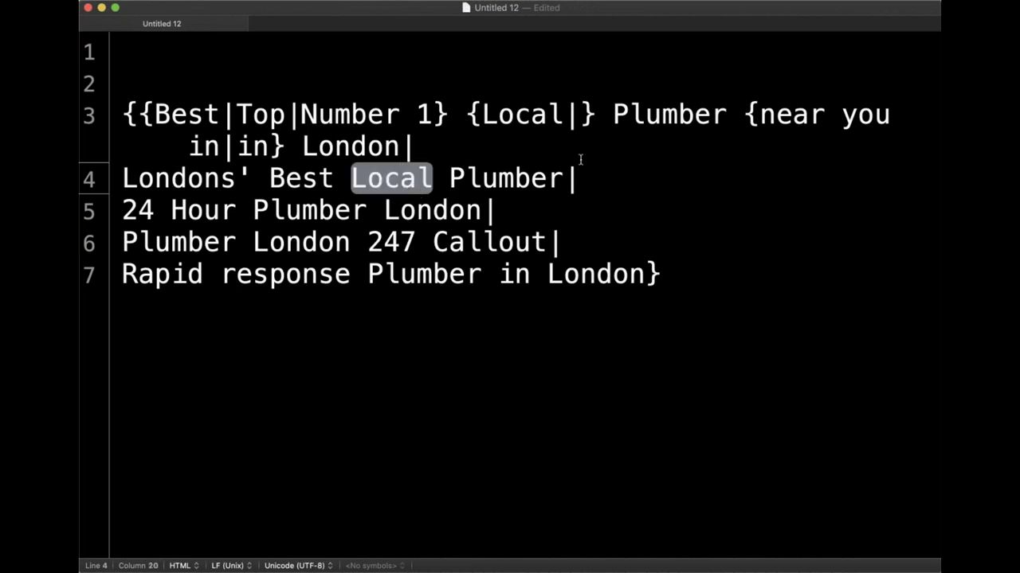
click(578, 114)
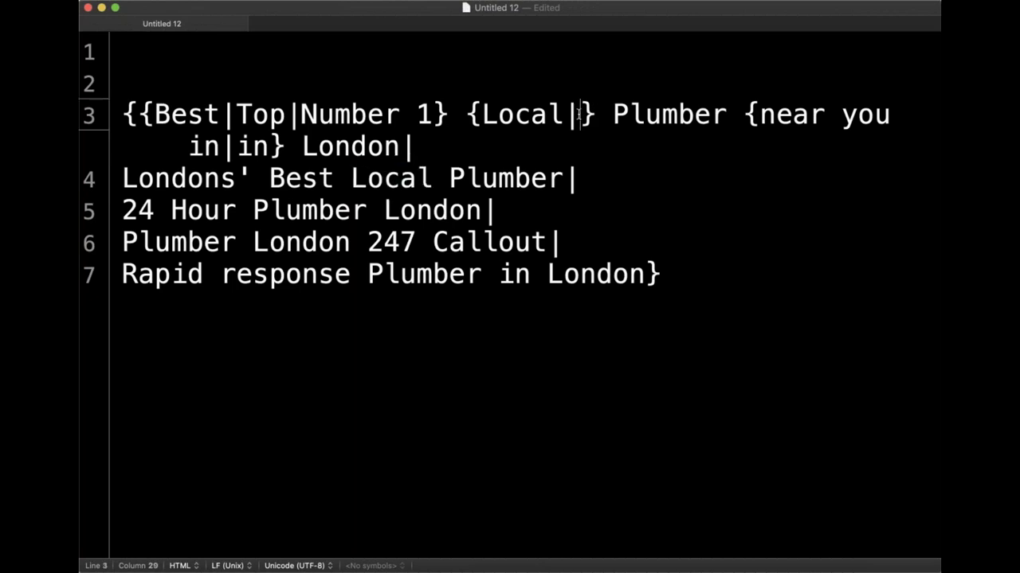
text(24hr)
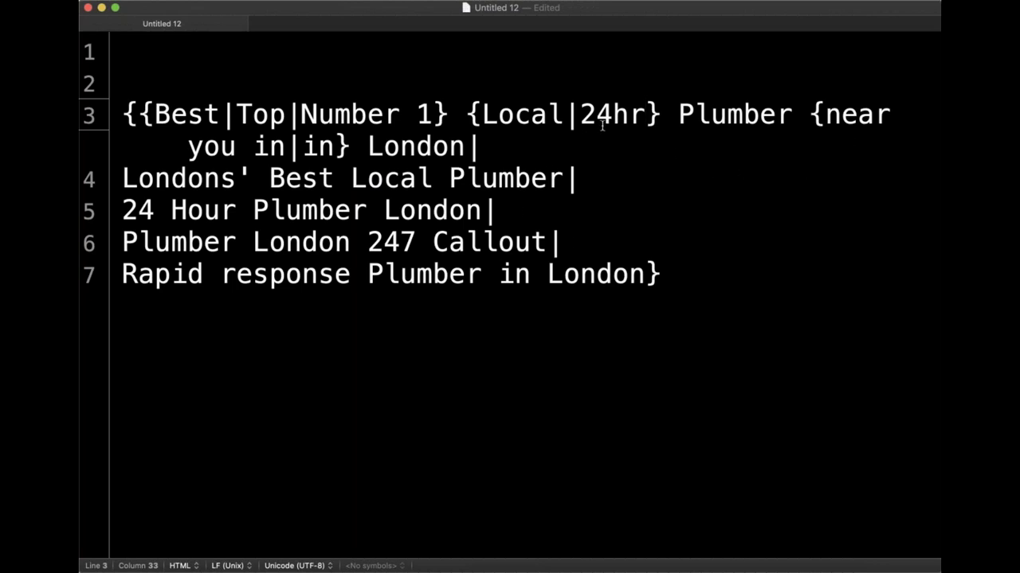
click(479, 147)
click(675, 278)
click(140, 113)
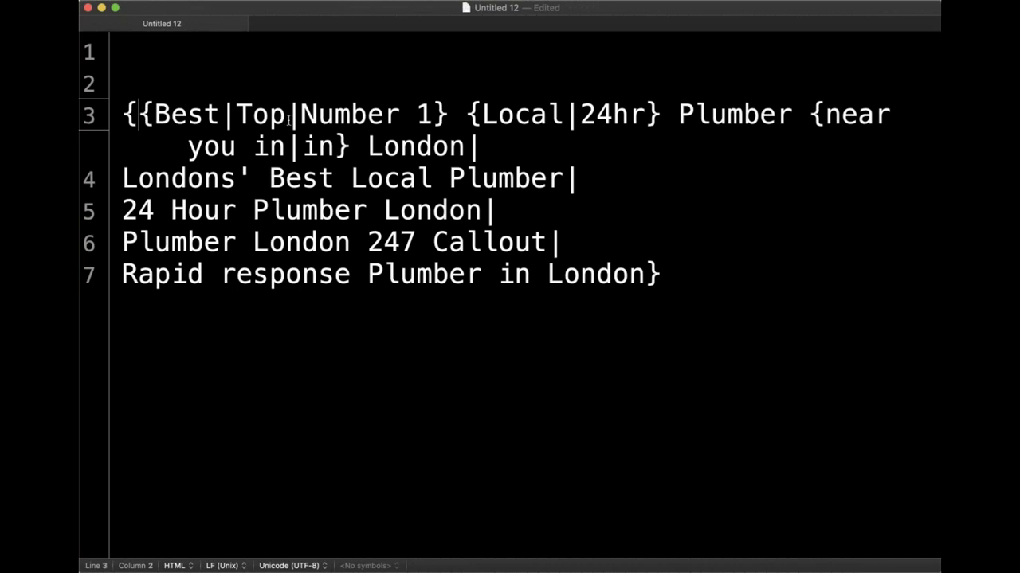
click(466, 149)
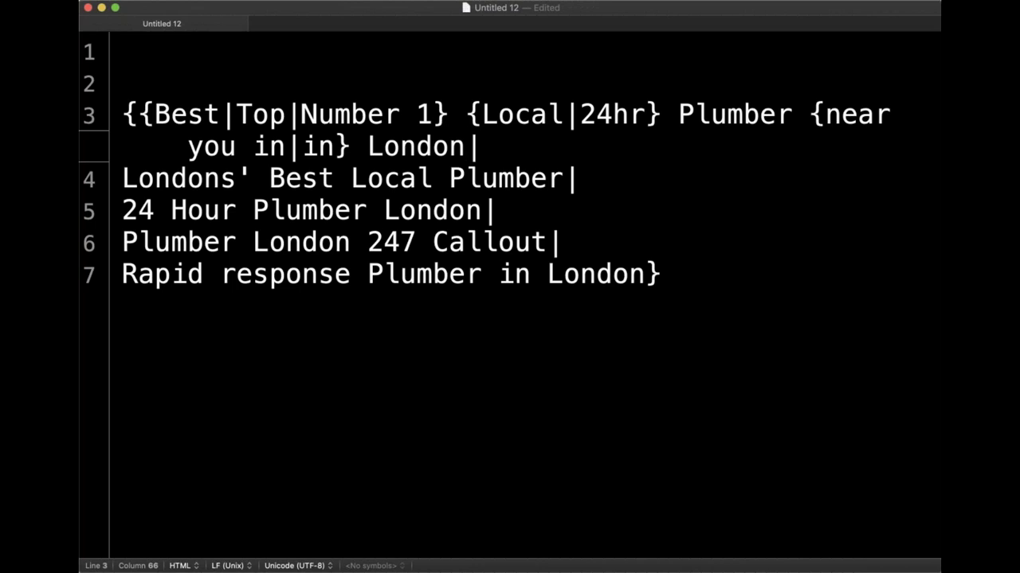
Insert two empty lines after the closing brace on line 7.
click(700, 277)
key(Return)
key(Return)
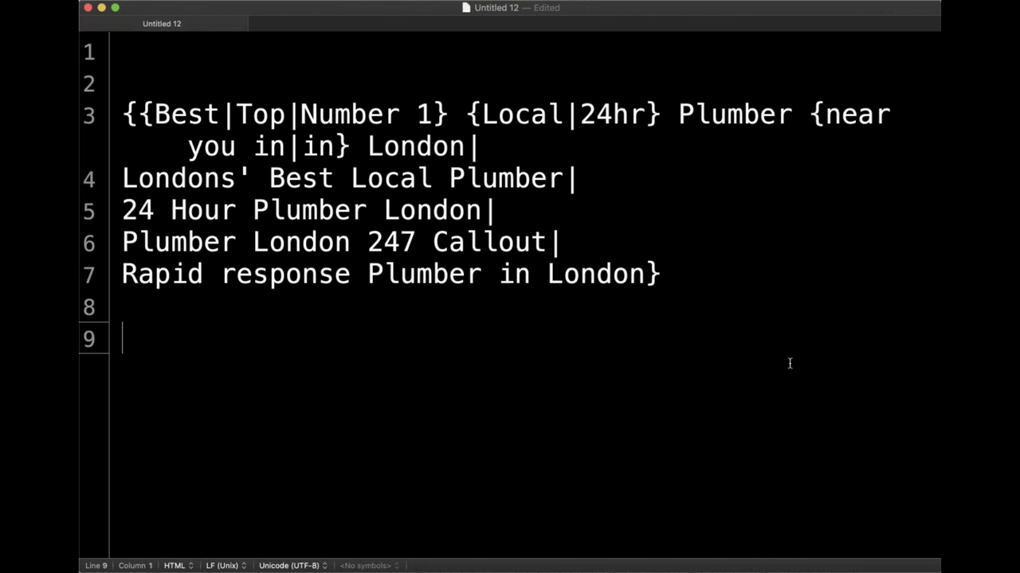
Insert two line breaks before the pipes after 'London' and after 'Plumber', isolating 'Londons' Best Local Plumber'.
click(154, 100)
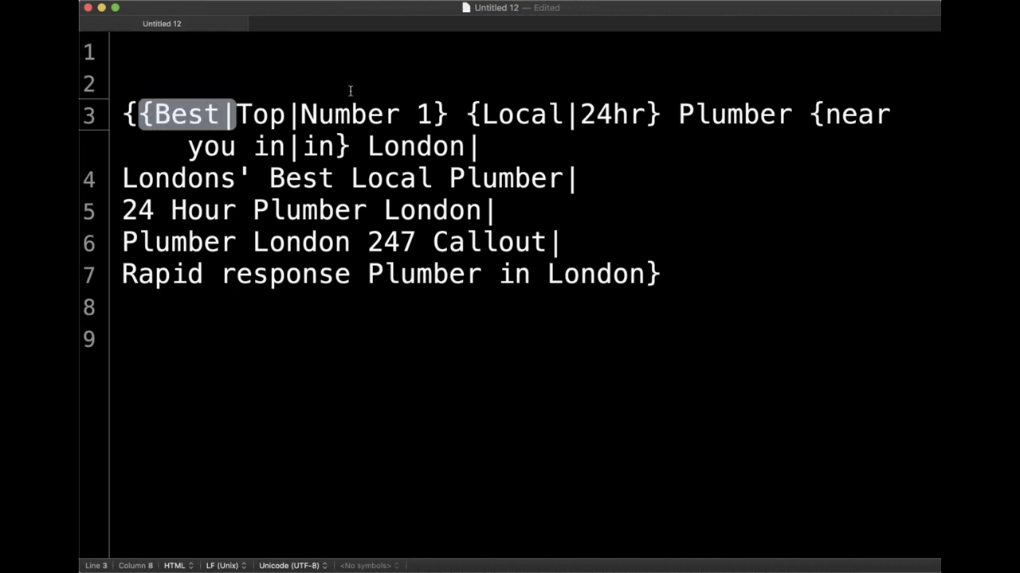
double_click(446, 112)
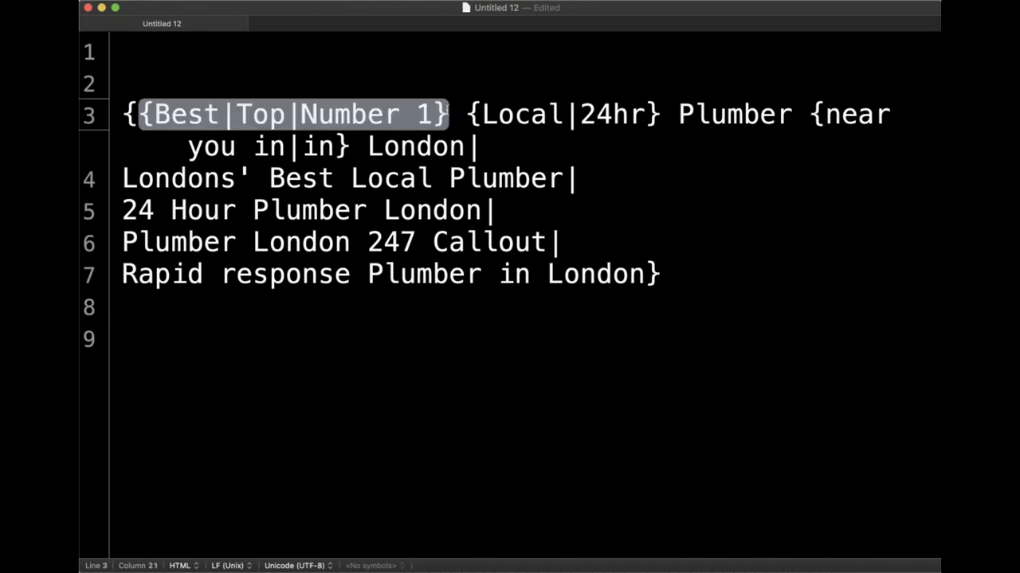
click(137, 115)
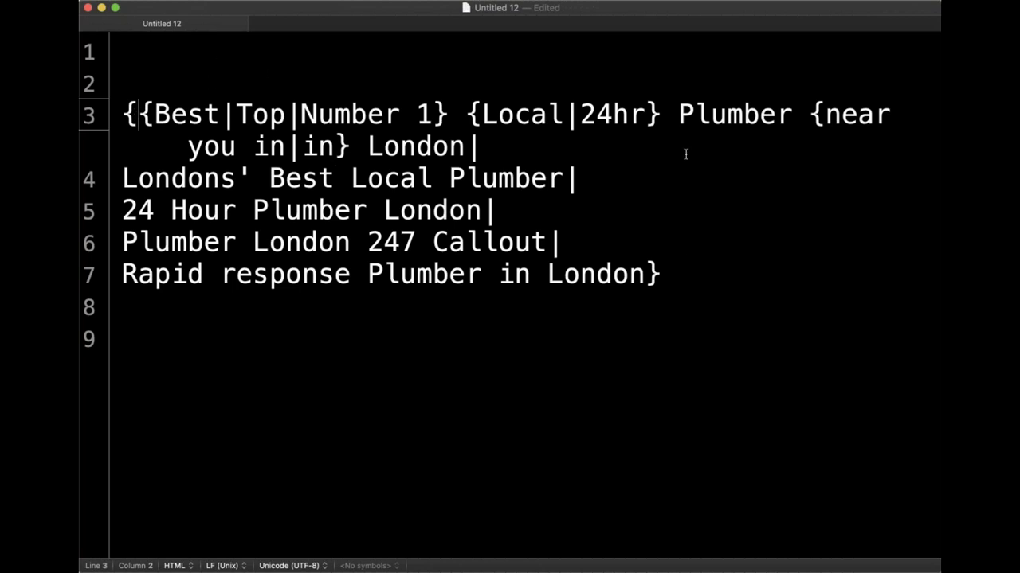
click(470, 146)
key(Return)
key(Return)
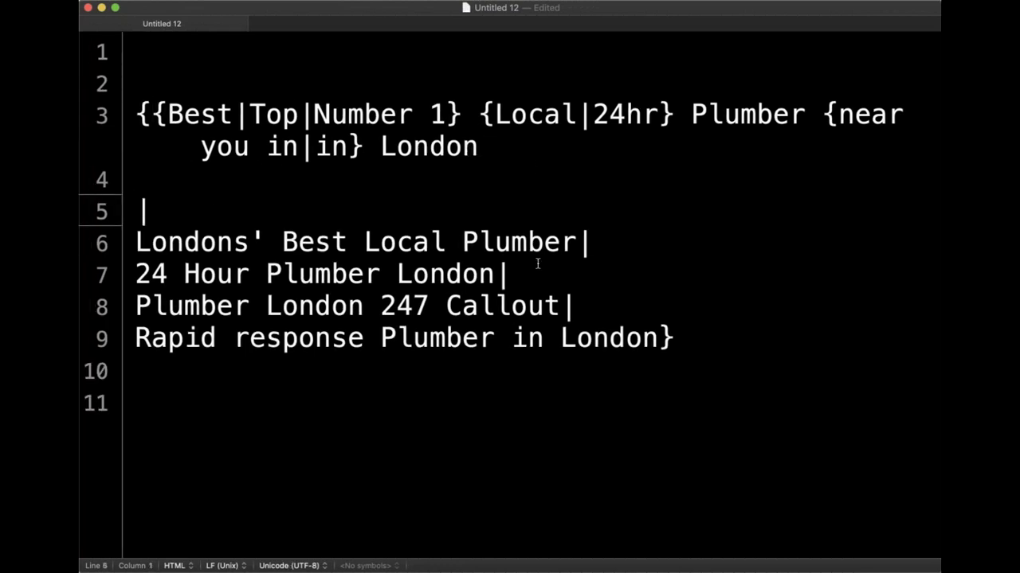
click(579, 241)
key(Return)
key(Return)
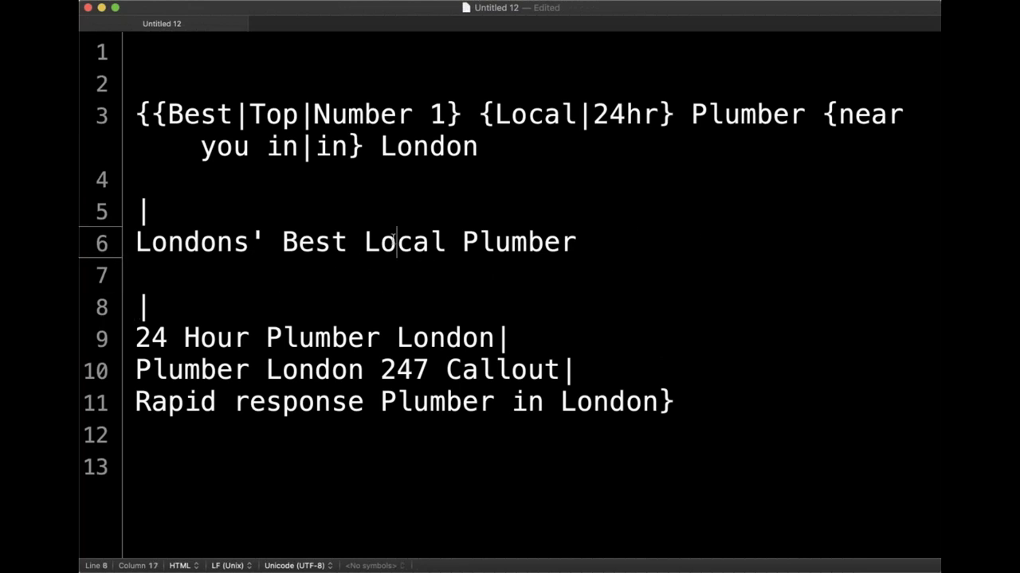
Wrap Local in the Londons' Best headline as {Local|247|rapid response|emergency}.
double_click(393, 241)
key(Left)
text({)
click(462, 242)
text(247)
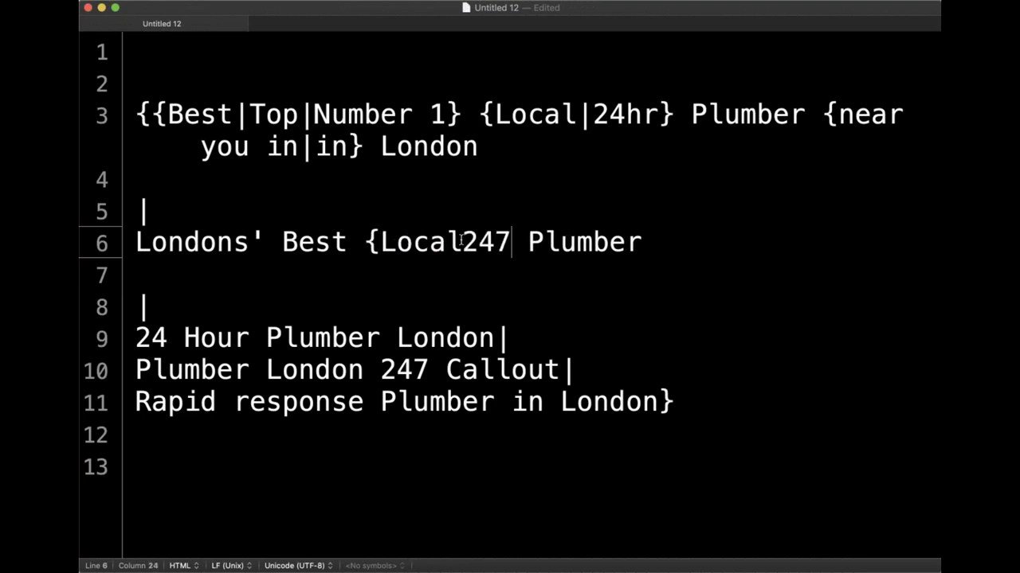
key(BackSpace)
key(BackSpace)
key(BackSpace)
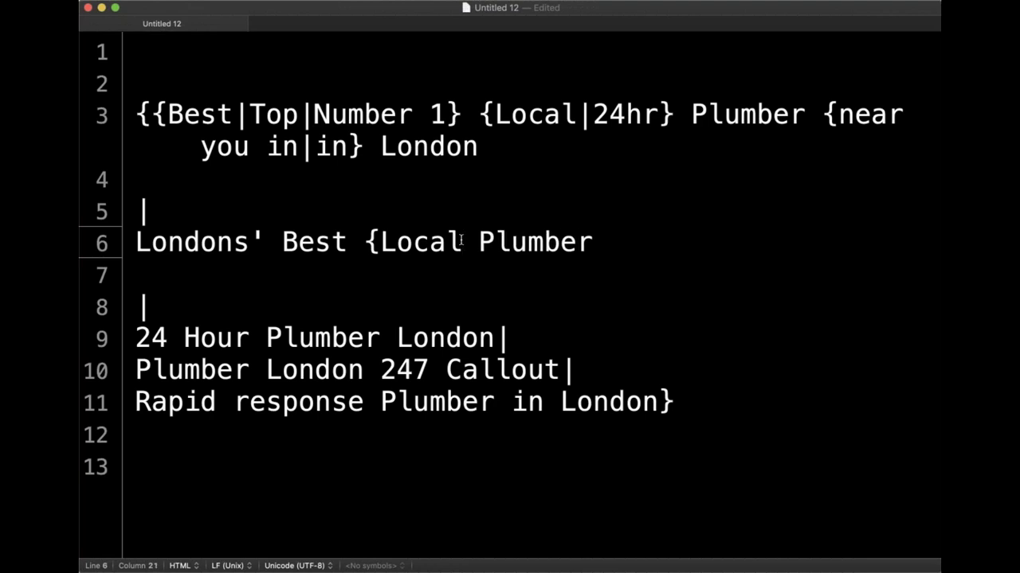
text(|247|)
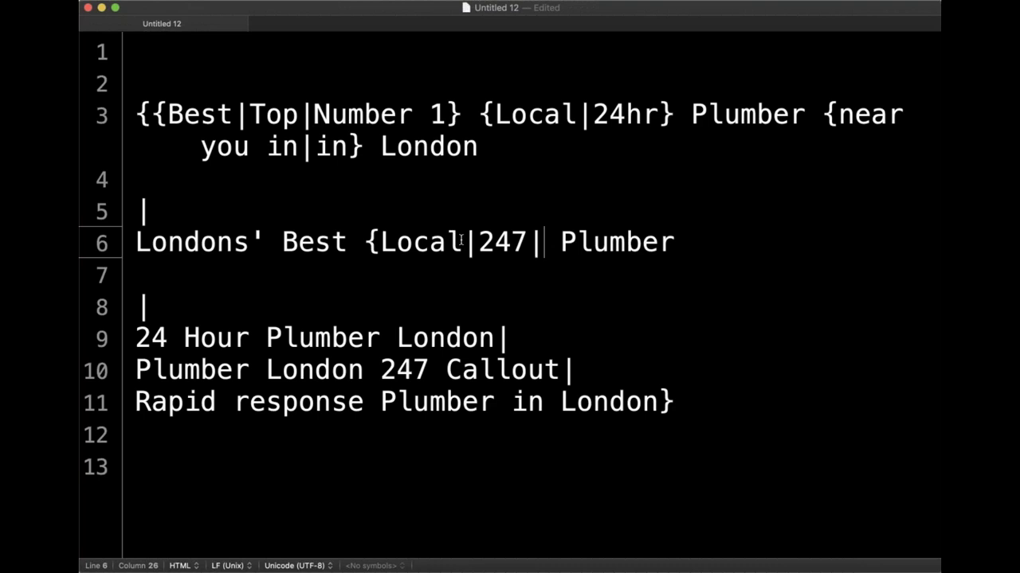
text(rapid respo)
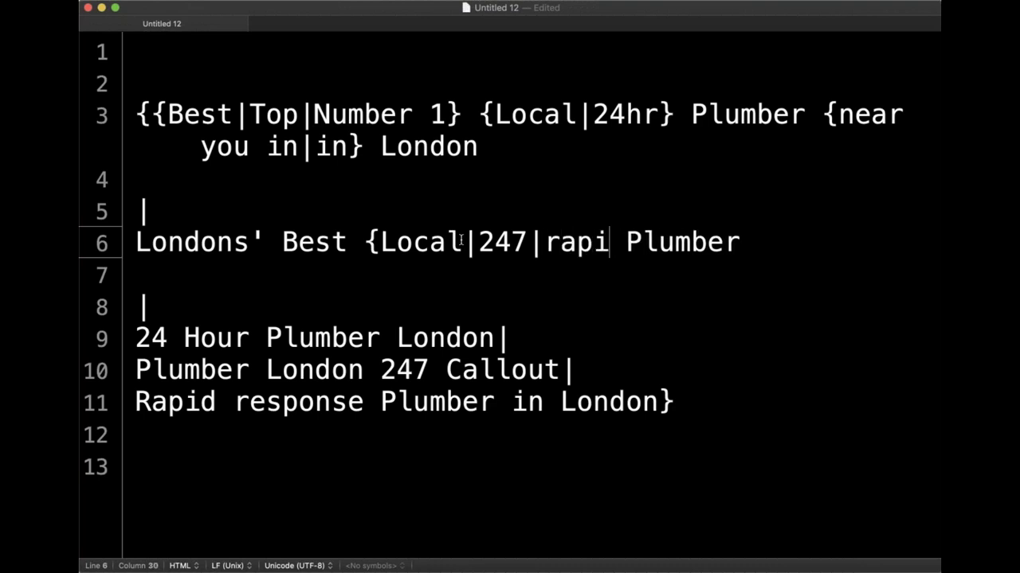
text(nse)
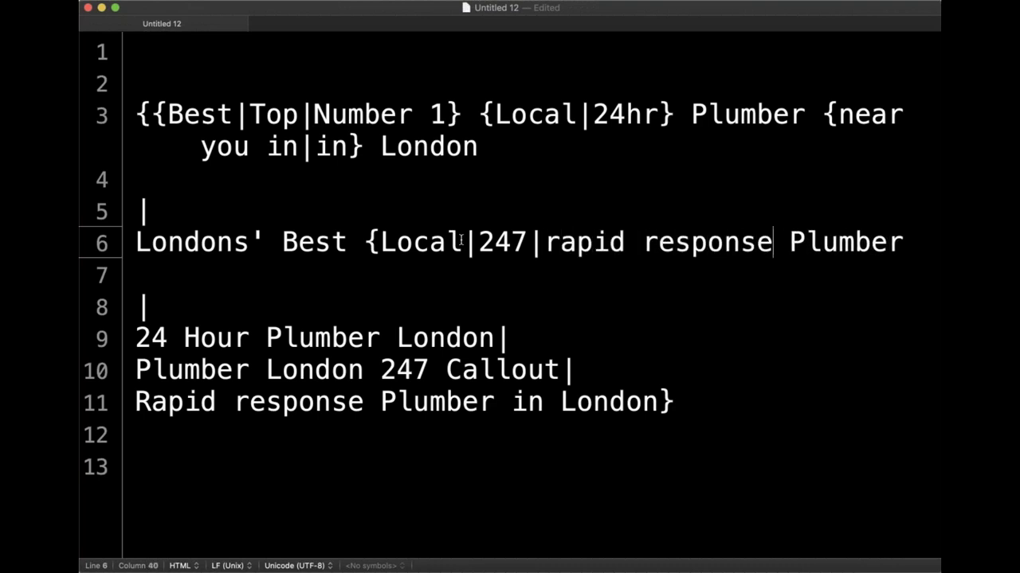
text(|emergency)
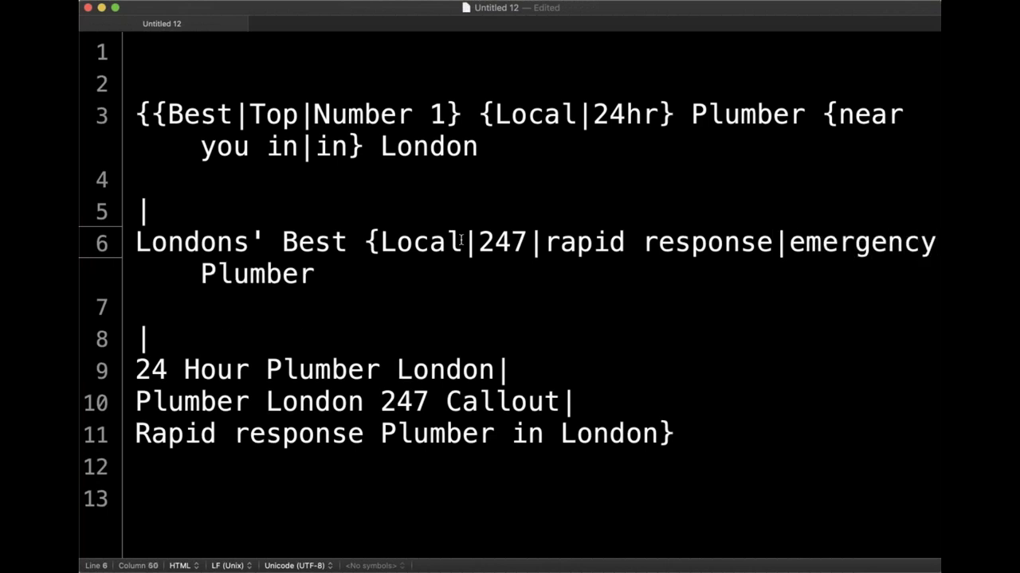
text(})
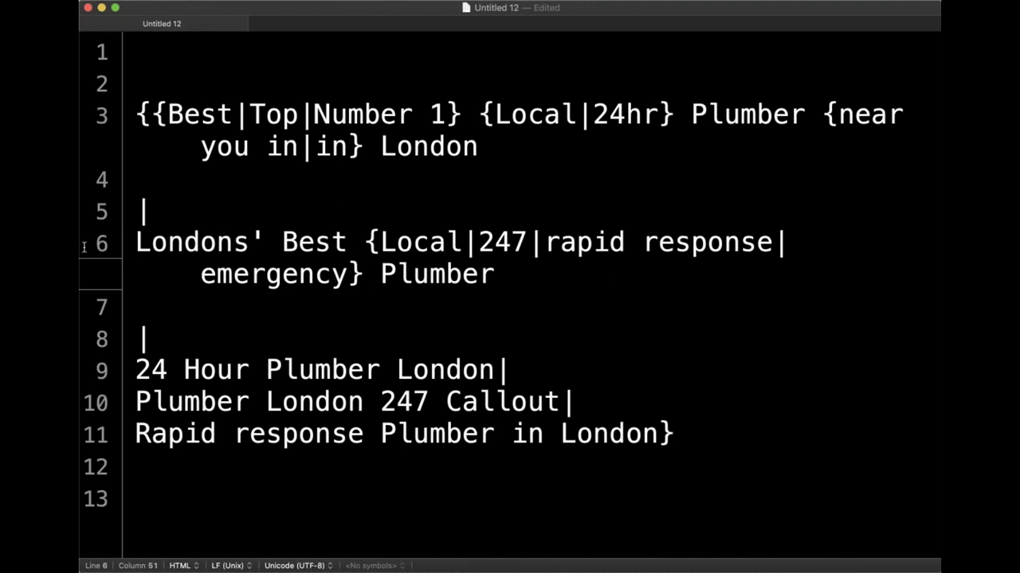
drag(499, 279, 172, 223)
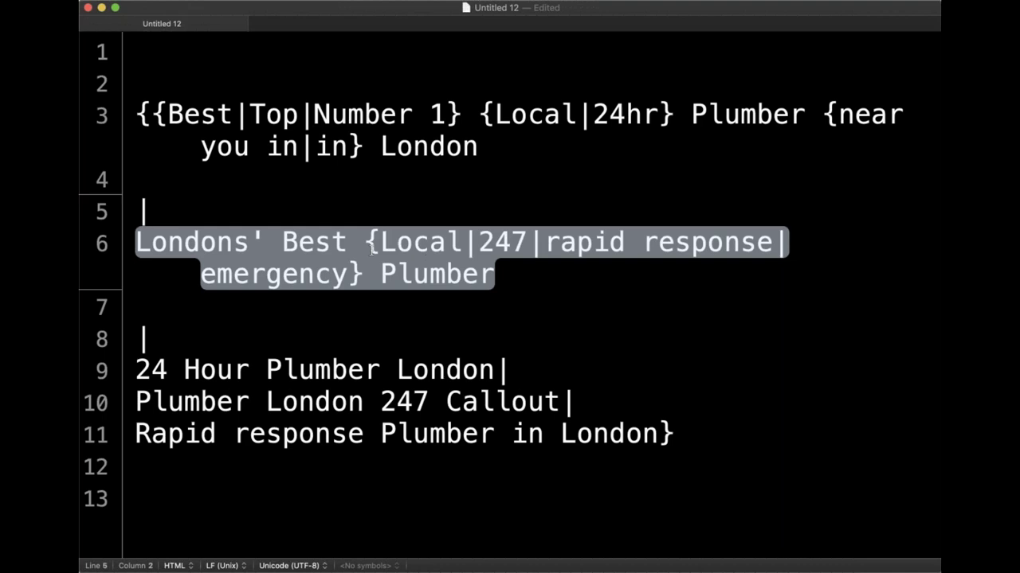
Switch from CotEditor to the 7 Day Success Model PDF at page 3.
double_click(312, 244)
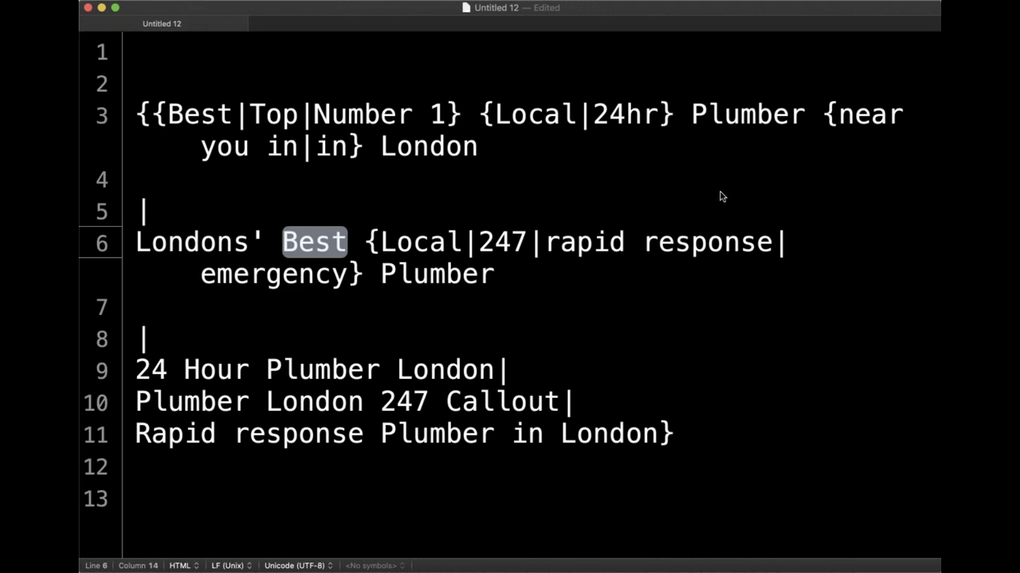
key(super+Tab)
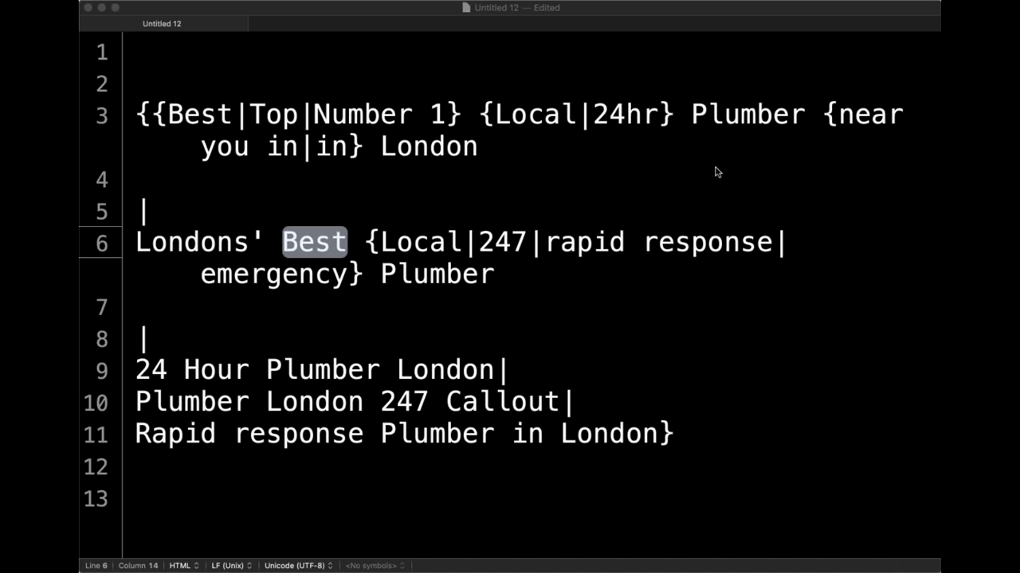
key(super+Tab)
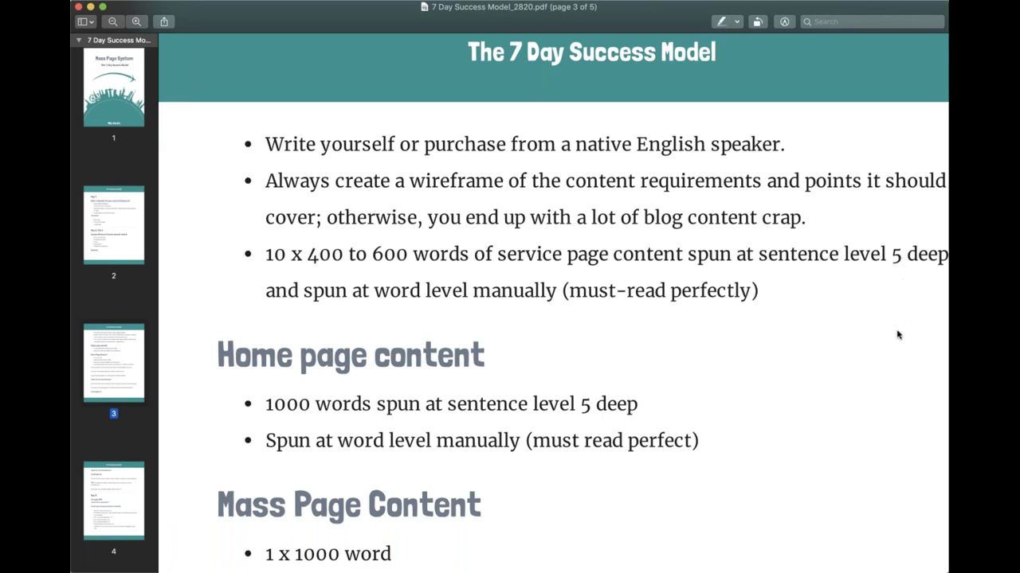
scroll(605, 357, down, 5)
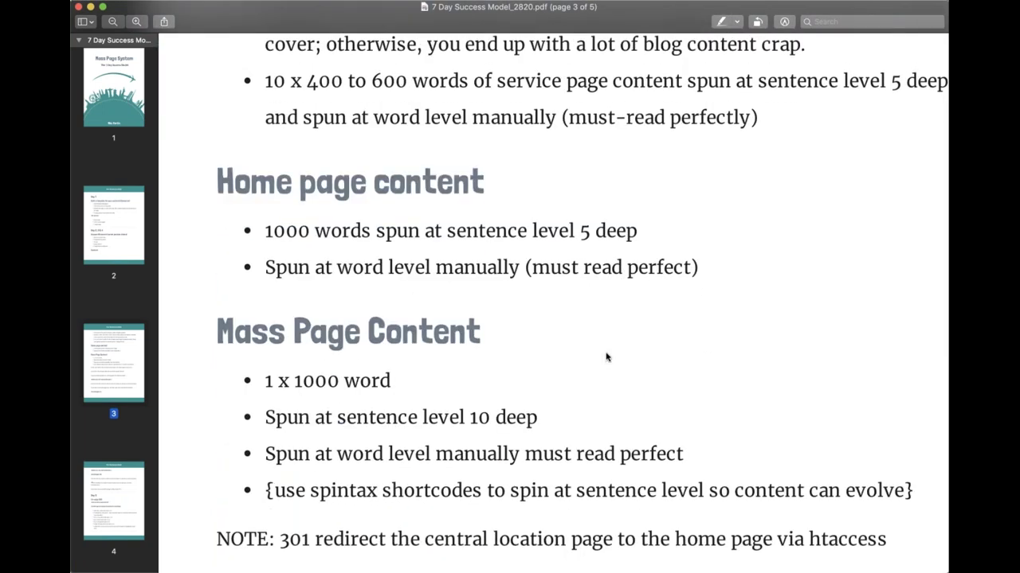
scroll(577, 311, up, 4)
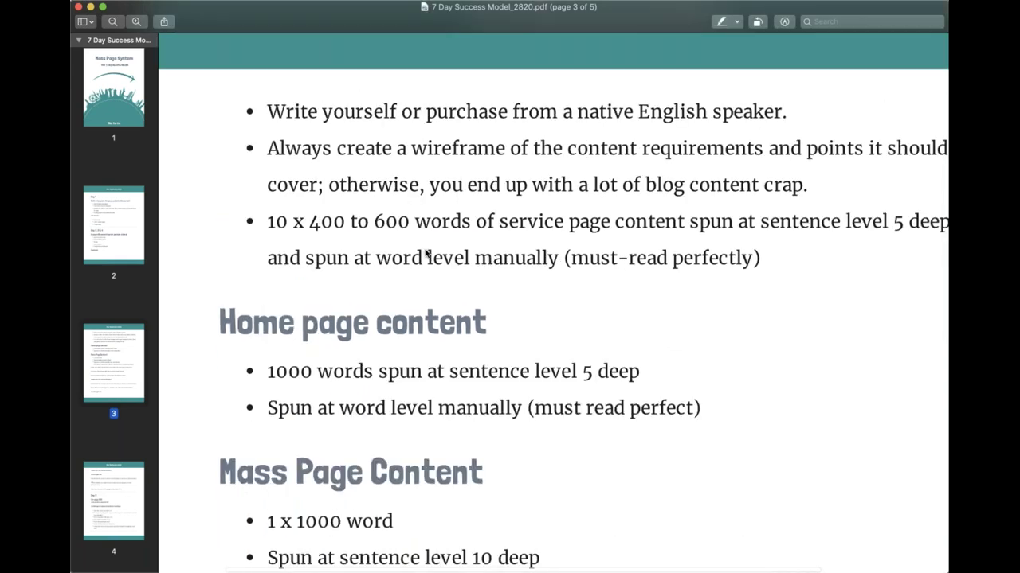
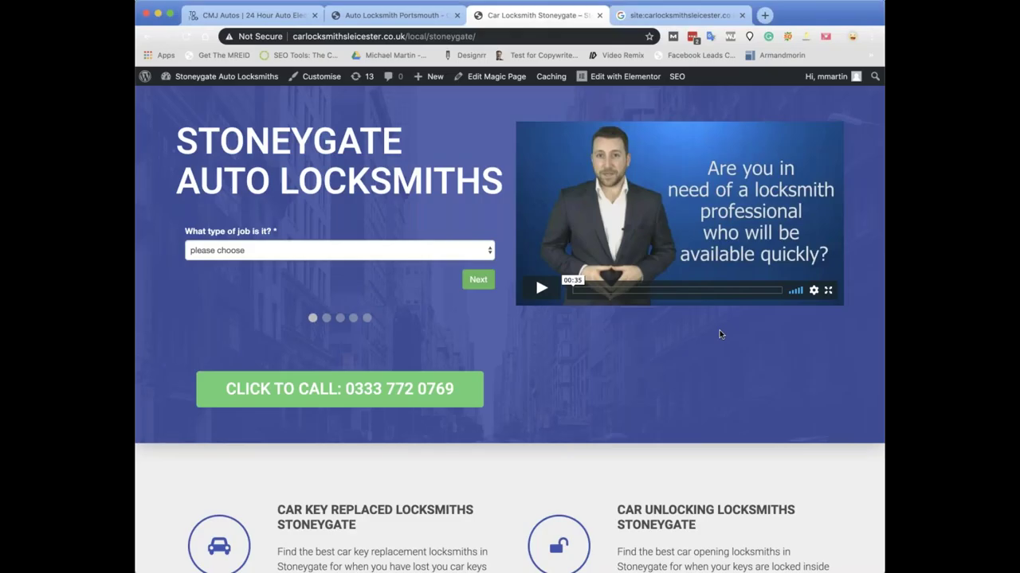
From the Portsmouth site's Magic Page list, view the live Car Locksmith Portsmouth page.
scroll(719, 335, down, 15)
scroll(535, 223, up, 15)
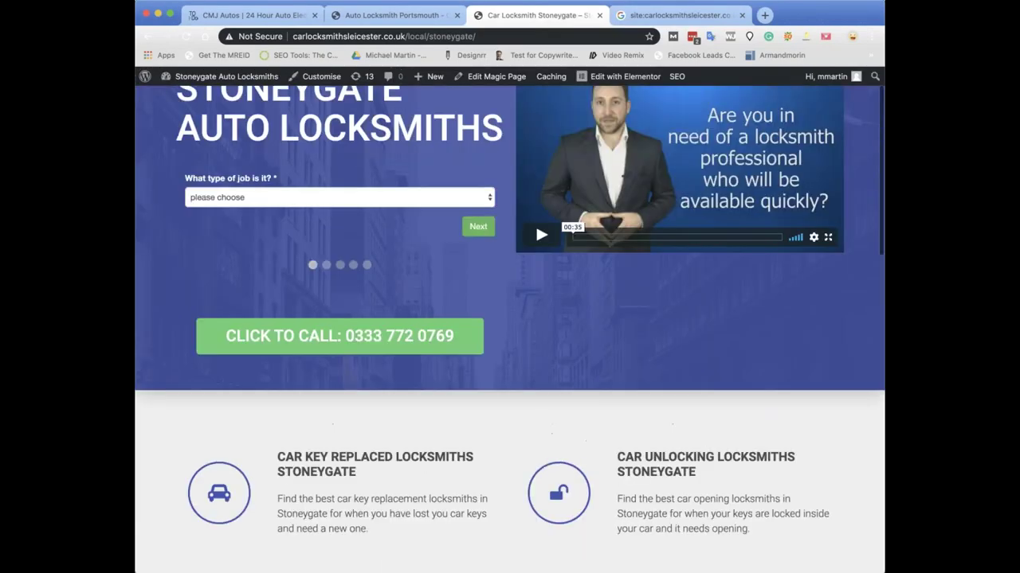
click(386, 16)
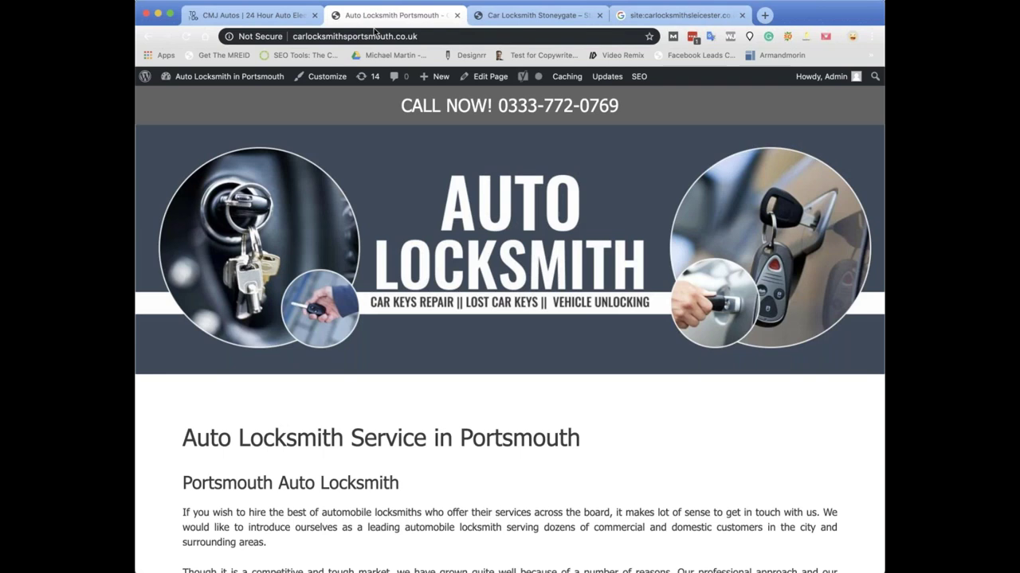
click(259, 80)
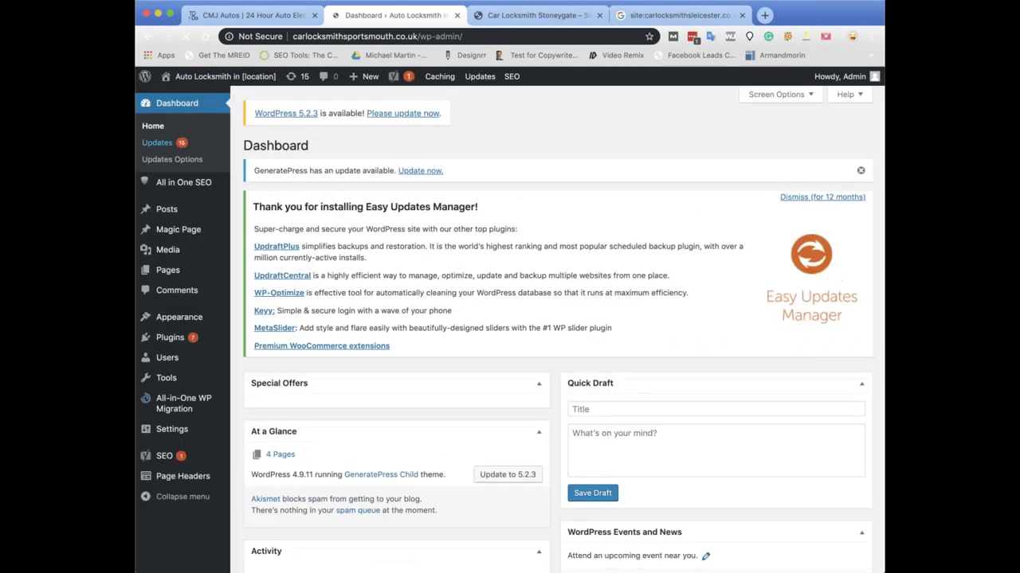
click(174, 230)
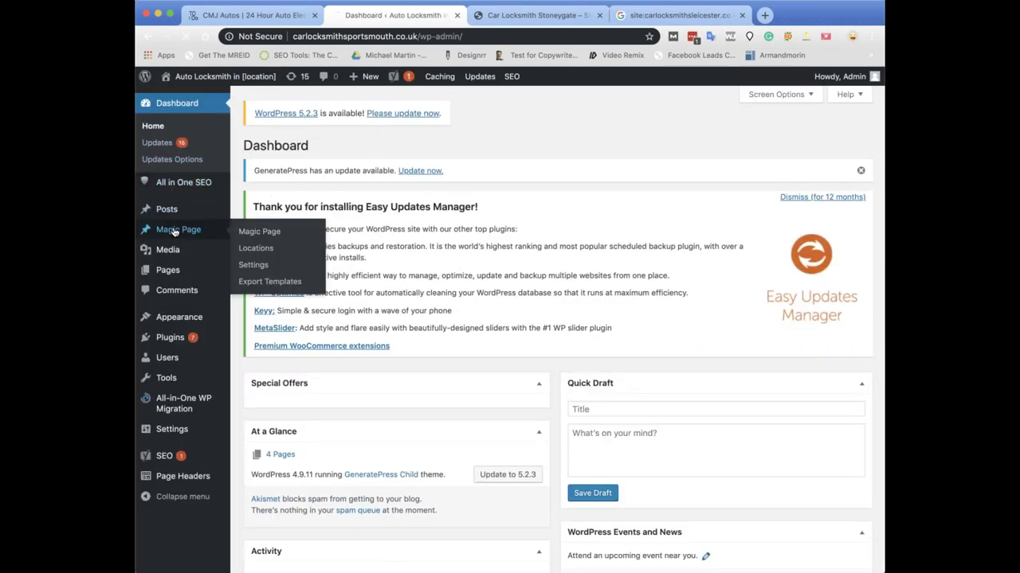
mouse_move(342, 282)
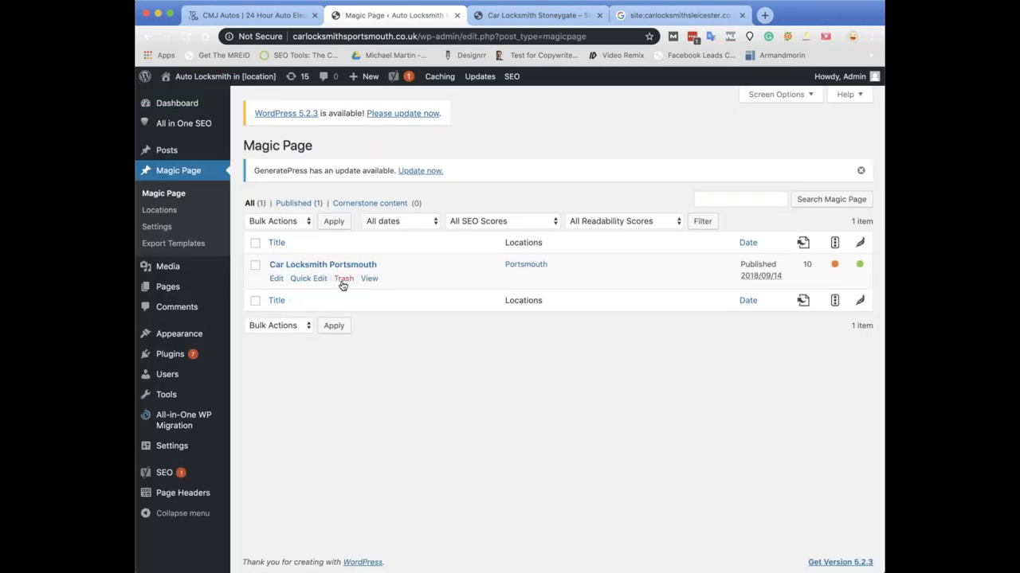
click(374, 279)
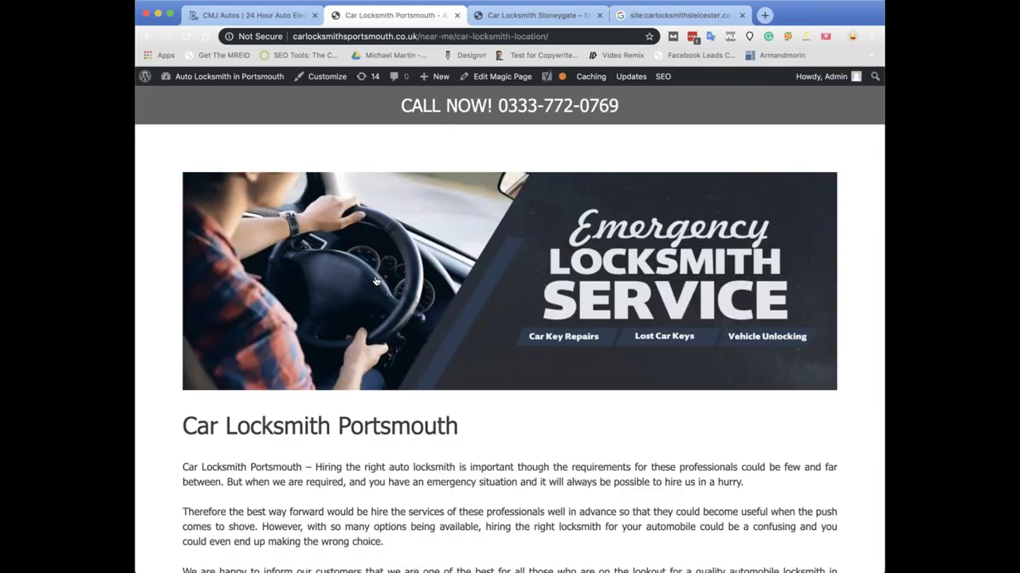
scroll(682, 400, down, 5)
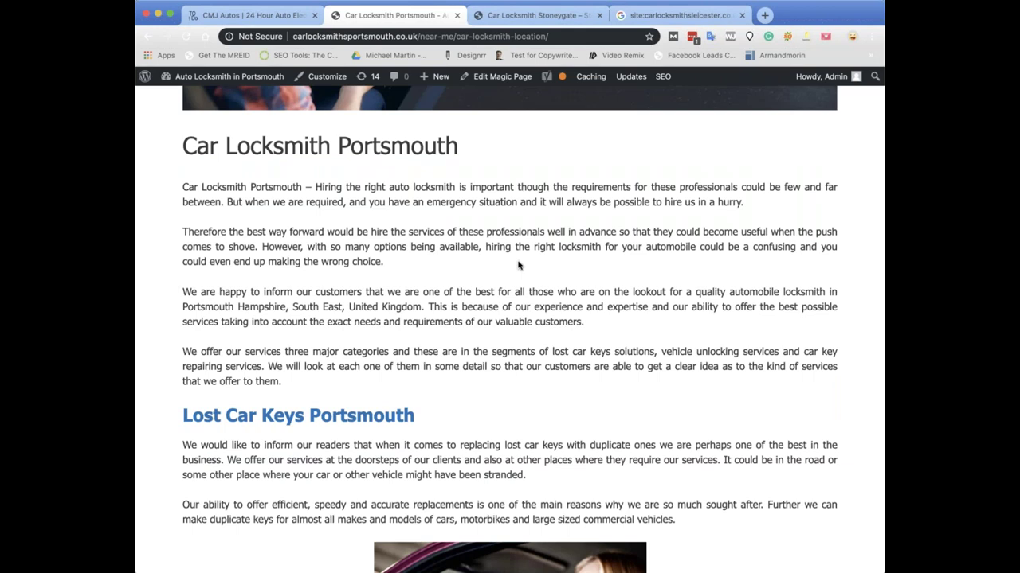
scroll(518, 239, up, 2)
Edit the Car Locksmith [location] magic page and scroll down to the Spintax Shortcodes box.
click(505, 80)
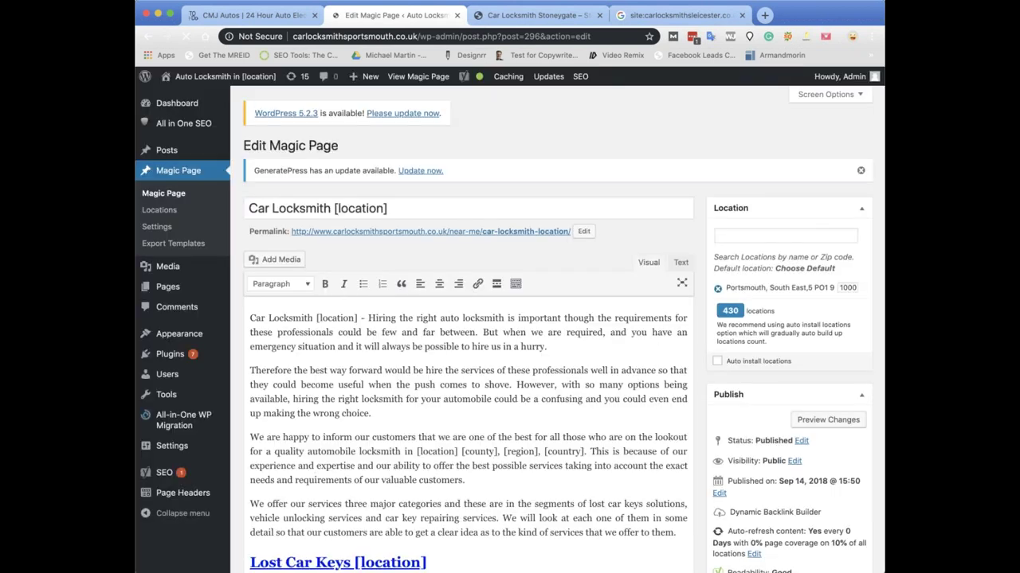
scroll(600, 362, down, 15)
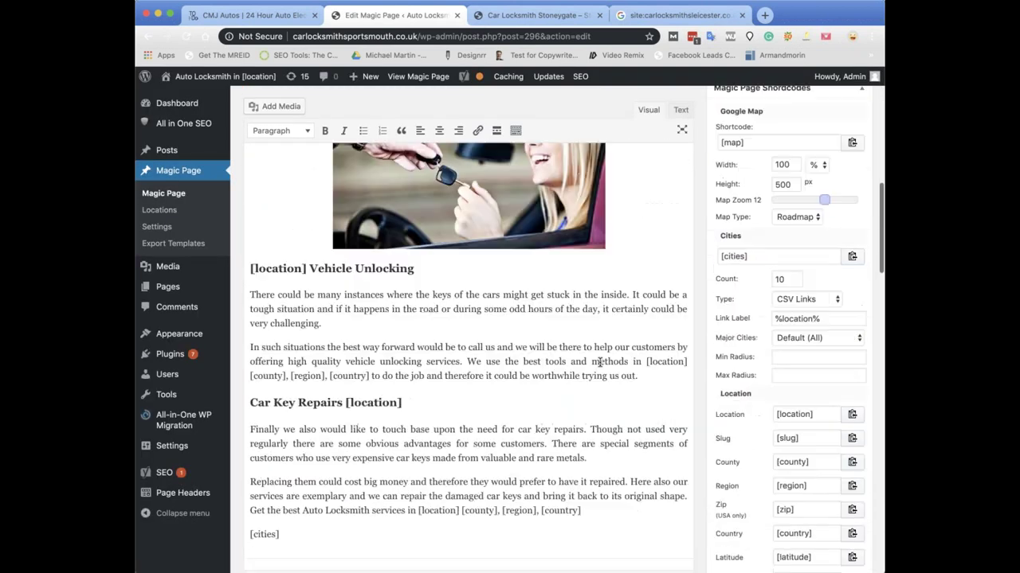
scroll(468, 333, down, 15)
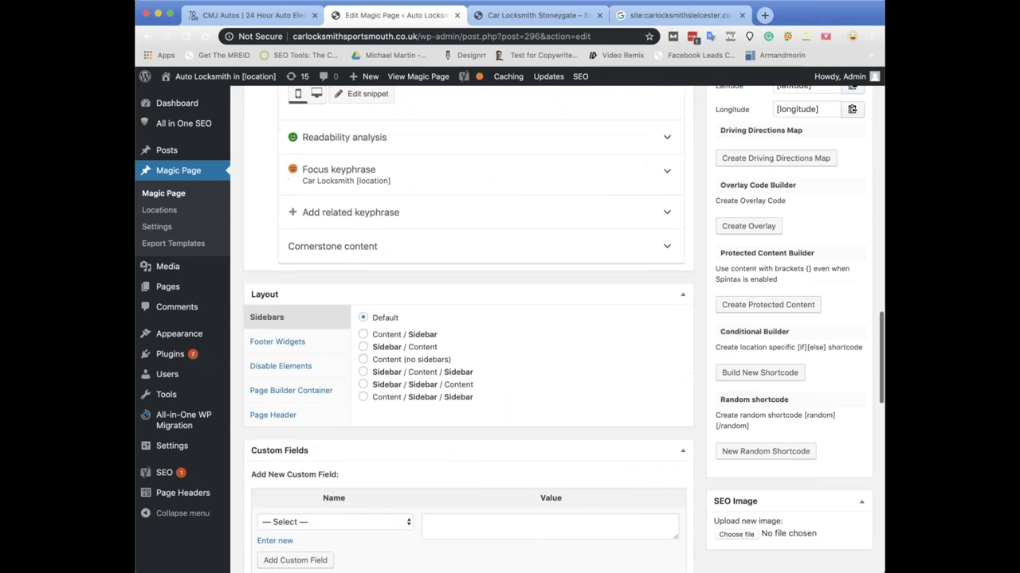
scroll(468, 329, down, 15)
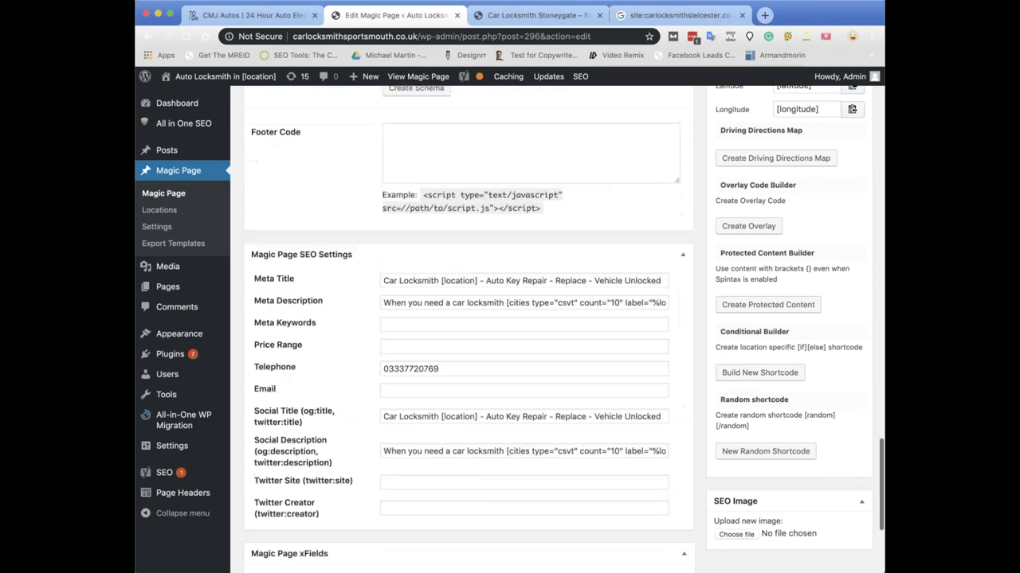
scroll(457, 309, down, 5)
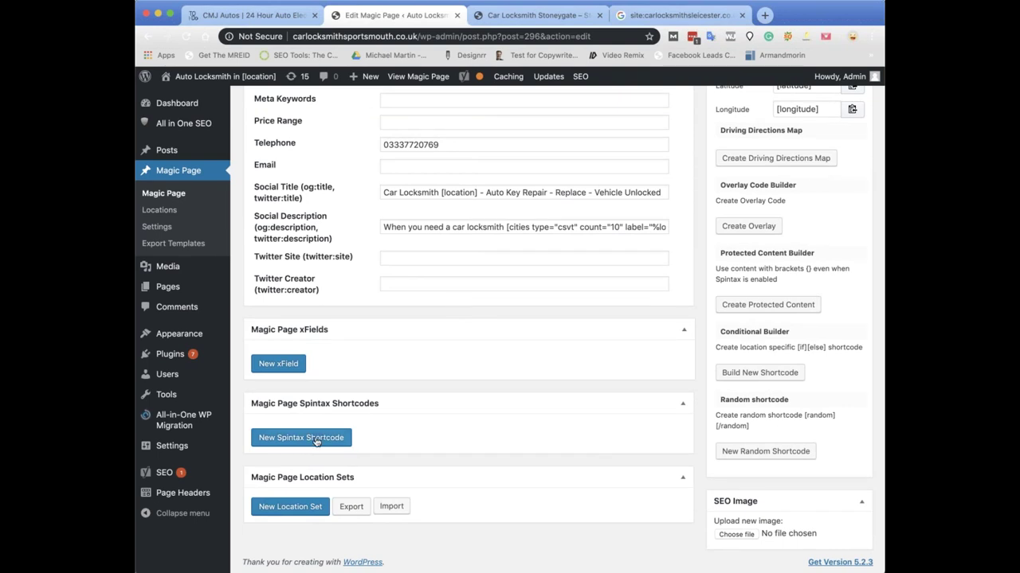
Create a spintax shortcode labelled Paragraph1, save it, and reopen it for editing.
click(316, 439)
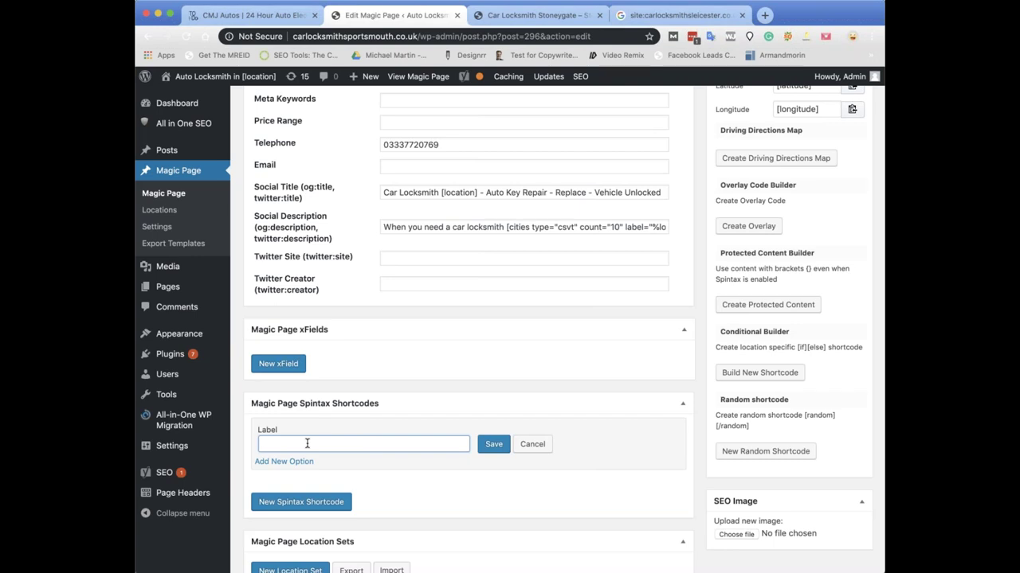
text(Paragraph1)
click(494, 444)
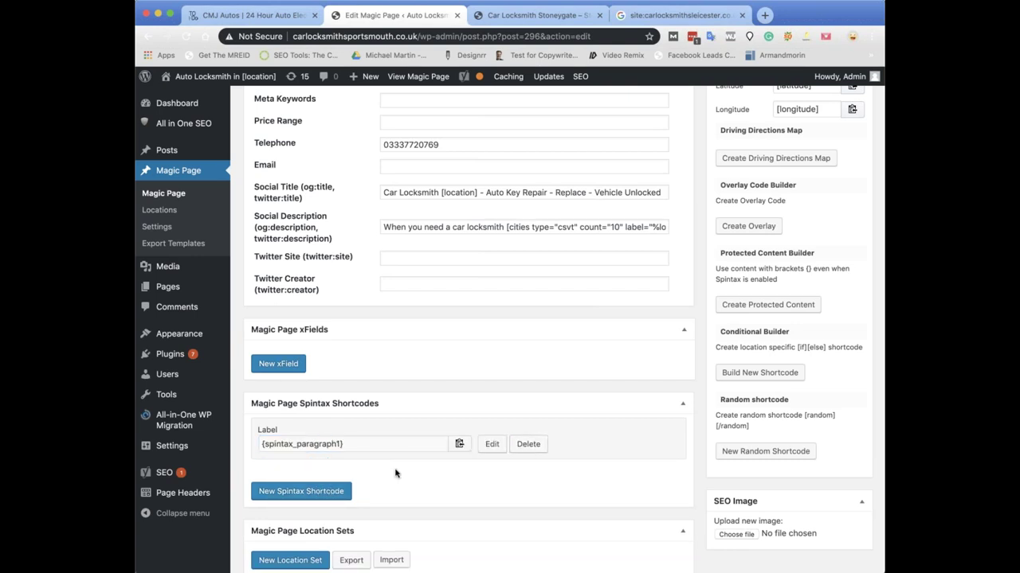
scroll(303, 478, down, 2)
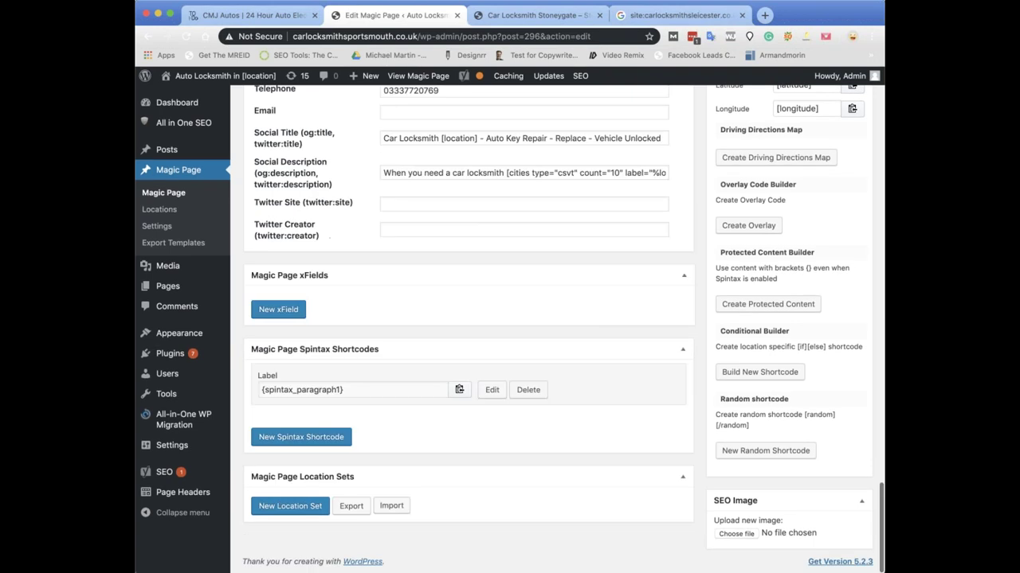
click(493, 392)
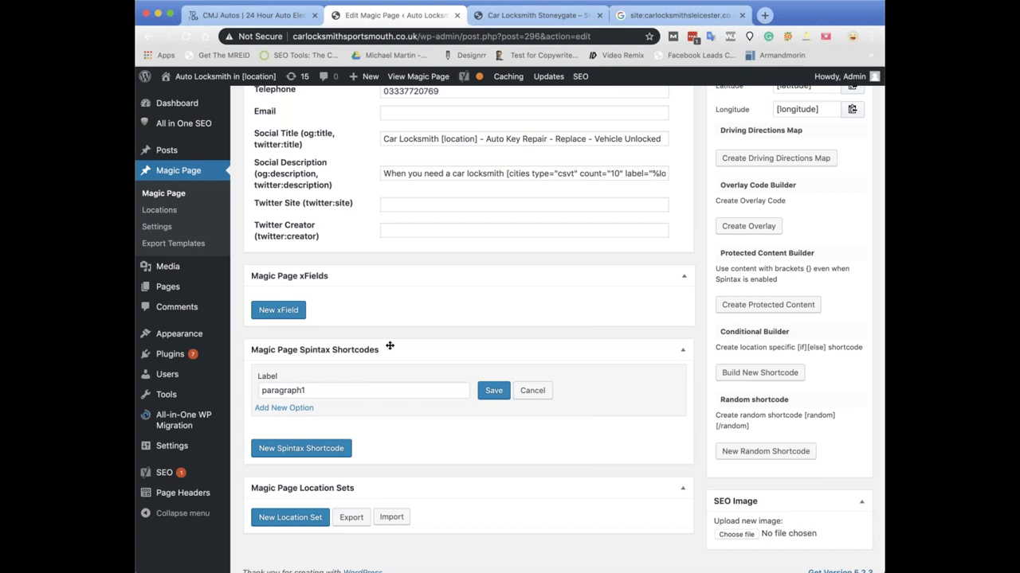
Add five empty option fields to the paragraph1 shortcode.
click(280, 408)
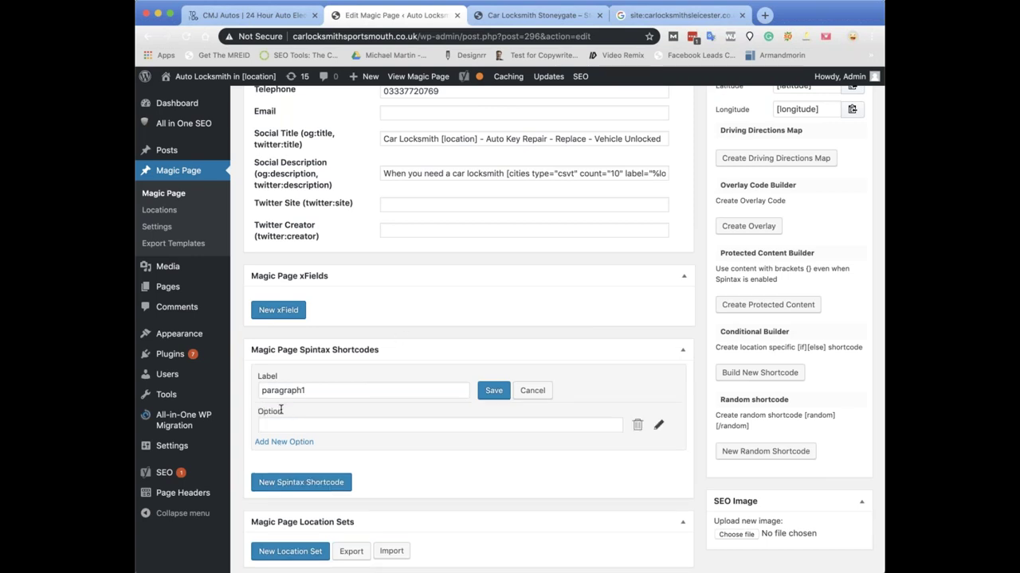
scroll(280, 409, down, 2)
click(285, 395)
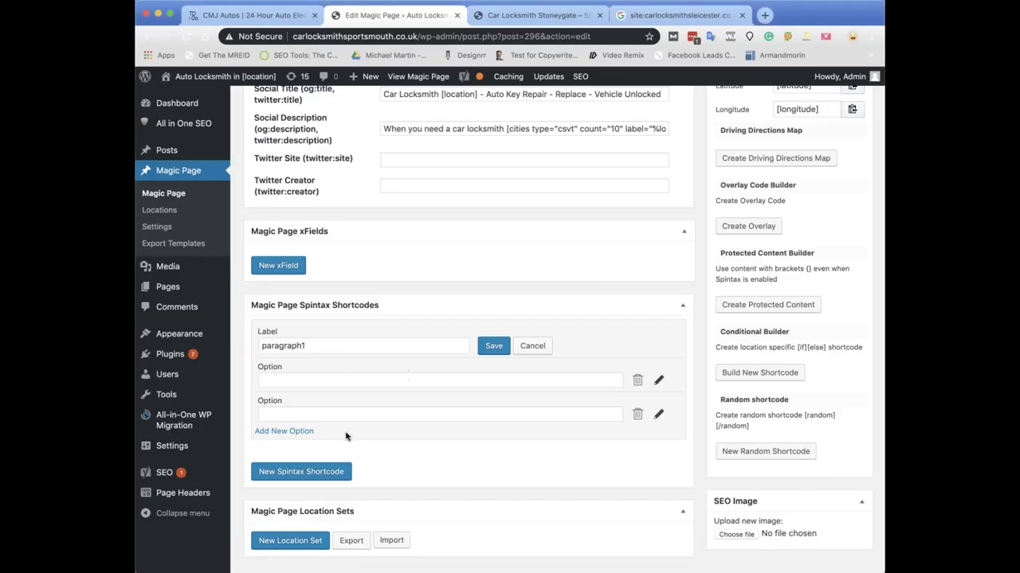
click(302, 432)
click(294, 466)
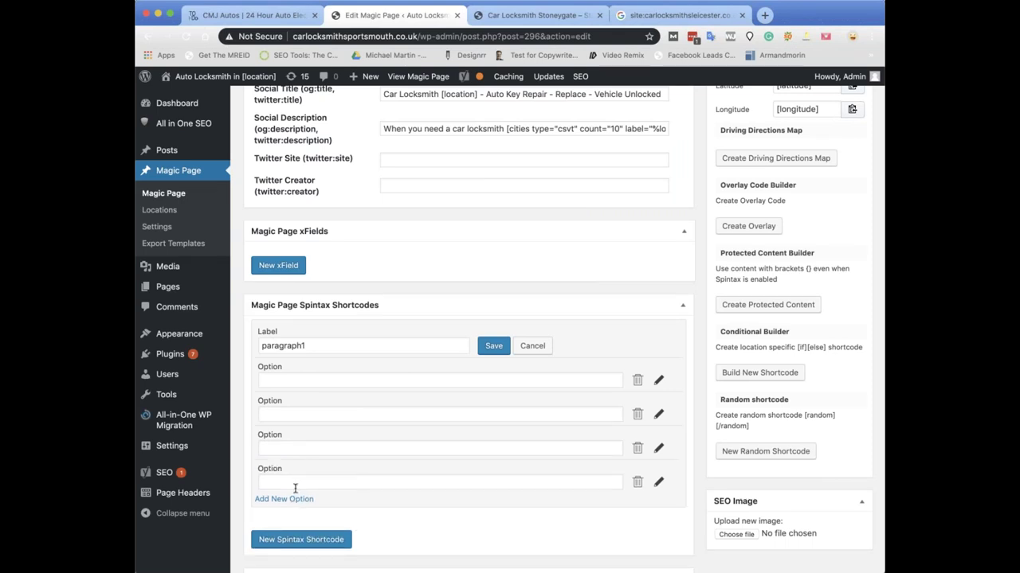
click(284, 498)
Fill the first three options: 'Best Local Plumber in London', 'Londons' Best Local Plumber', '24 hour response in London'.
click(303, 381)
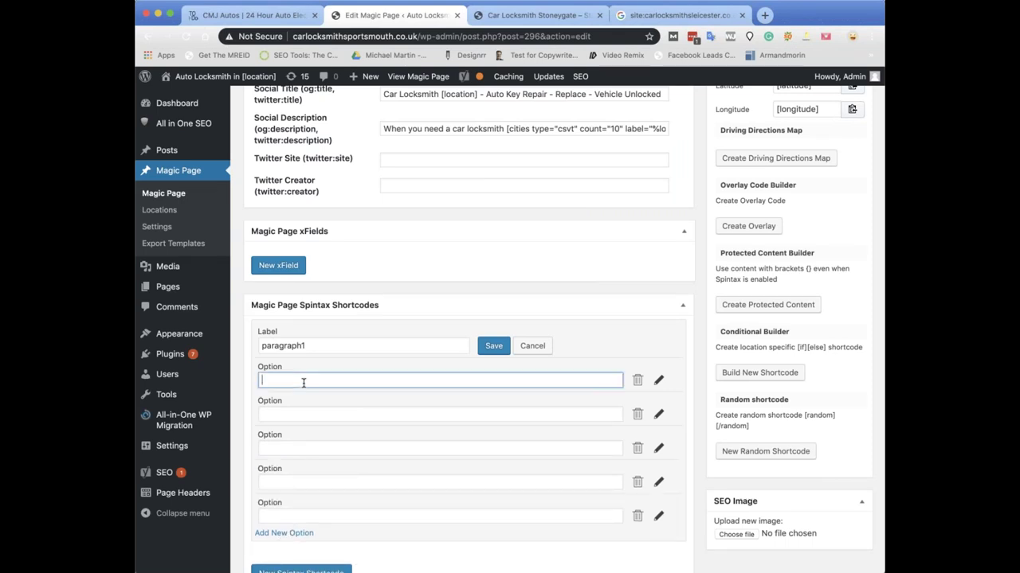
text(Best Local Plumber in London)
key(Tab)
text(London)
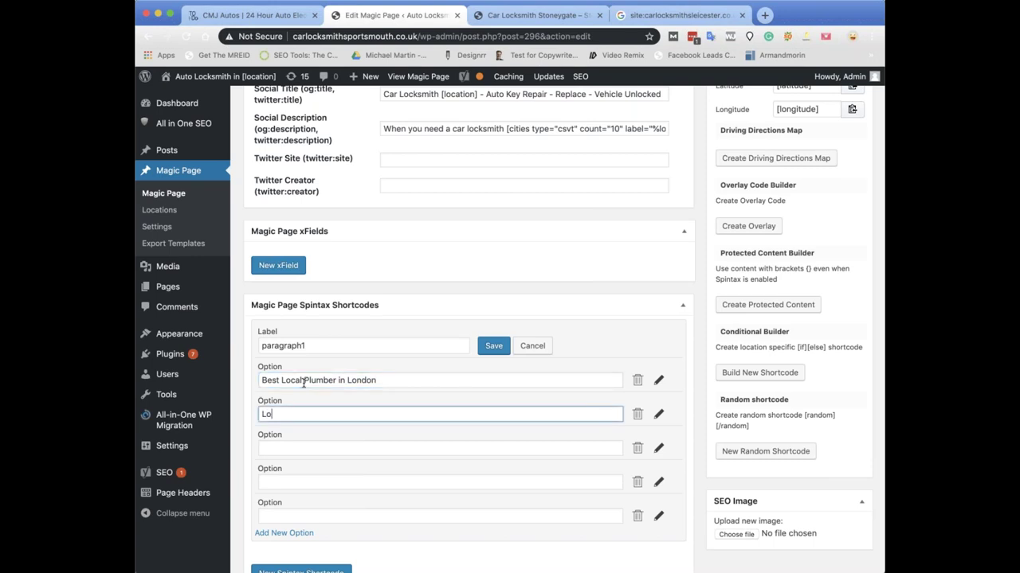
text(s' Best Local Plumber)
key(Tab)
text(24 hour response in London)
Fill the last two options with 'Rapid Plumbing London' and 'London Plumbers near you'.
key(Tab)
text(Rapid)
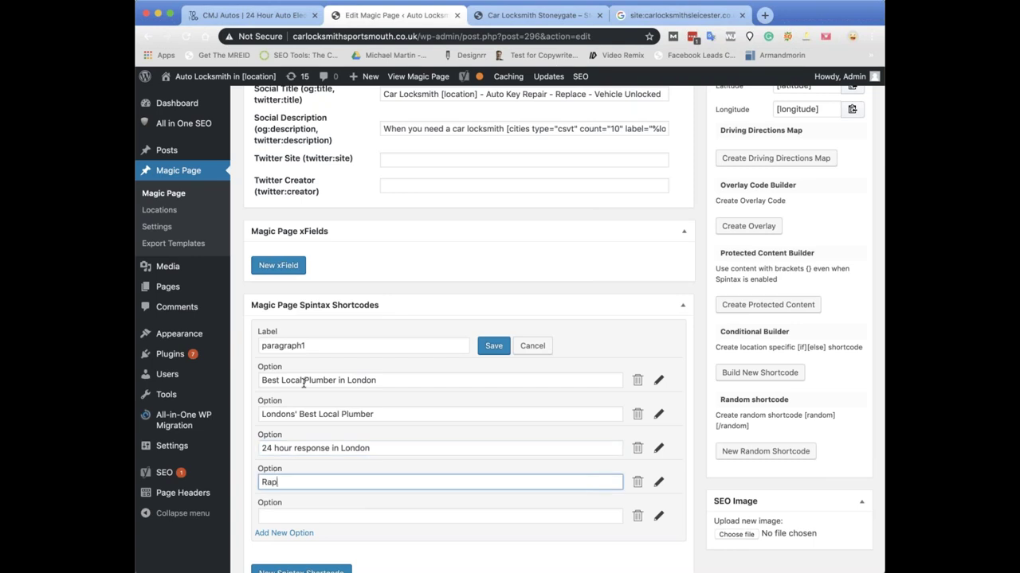
key(BackSpace)
key(BackSpace)
key(BackSpace)
text(p)
key(BackSpace)
text(pid Pl)
text(umbing L)
text(ong)
key(BackSpace)
text(don)
key(Tab)
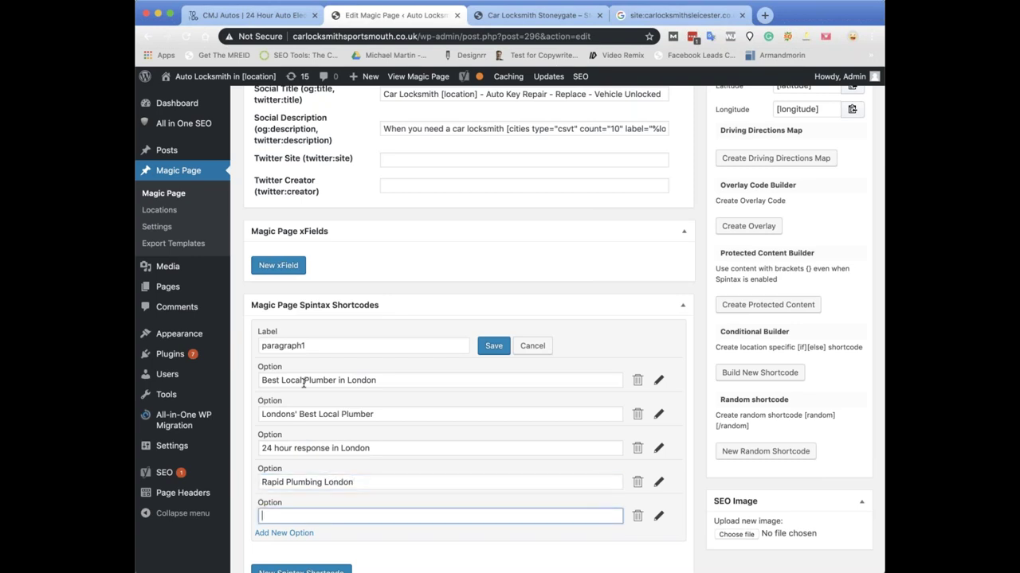
text(London Plumbers near you)
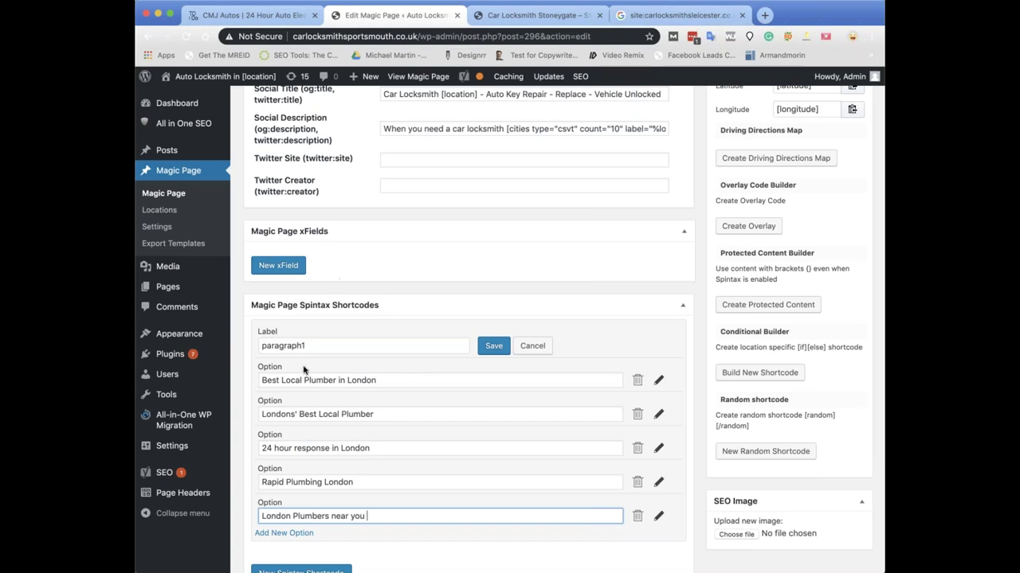
Turn 'Local' in the first option into {Local|247|} and save the shortcode.
double_click(290, 381)
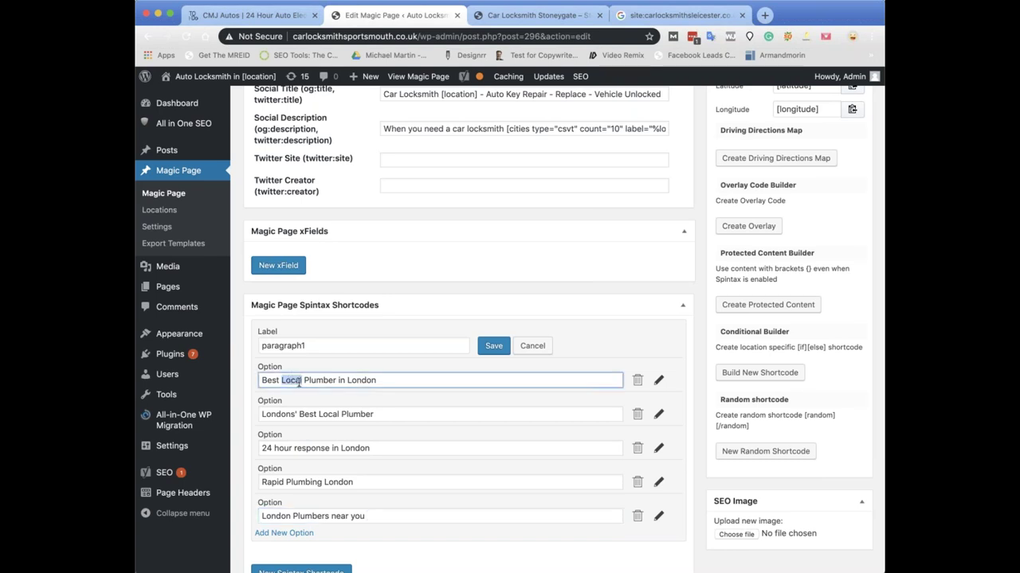
key(Left)
text({Local)
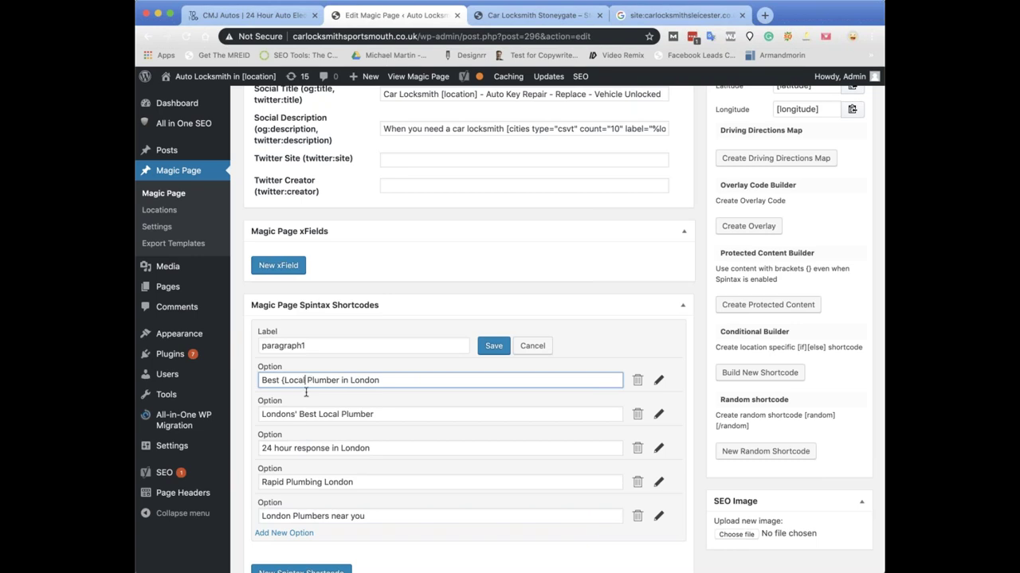
text(|247|)
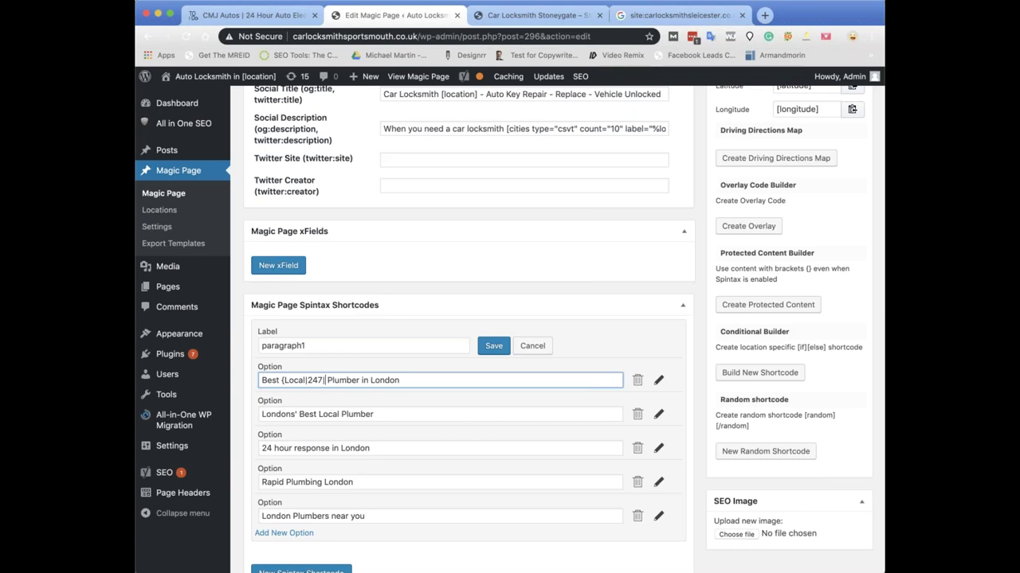
text(})
click(494, 349)
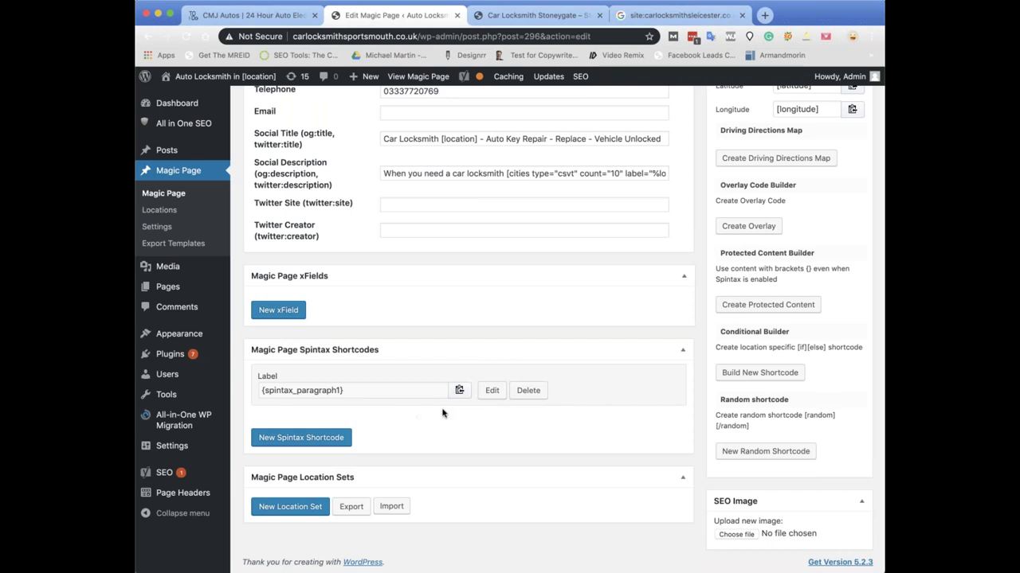
Paste the {spintax_paragraph1} shortcode onto a new first line of the page content.
click(460, 391)
scroll(865, 314, up, 10)
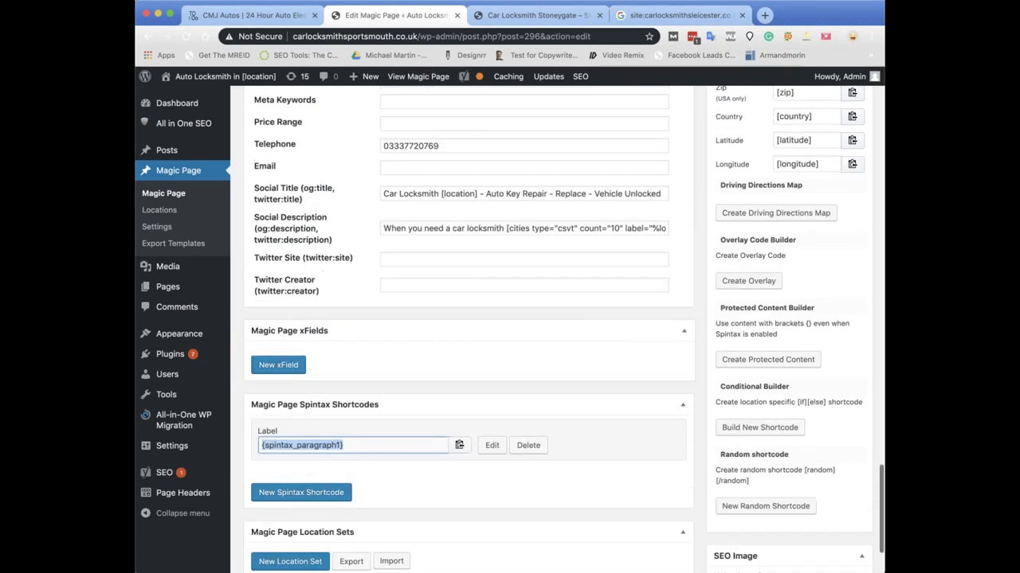
scroll(563, 329, up, 15)
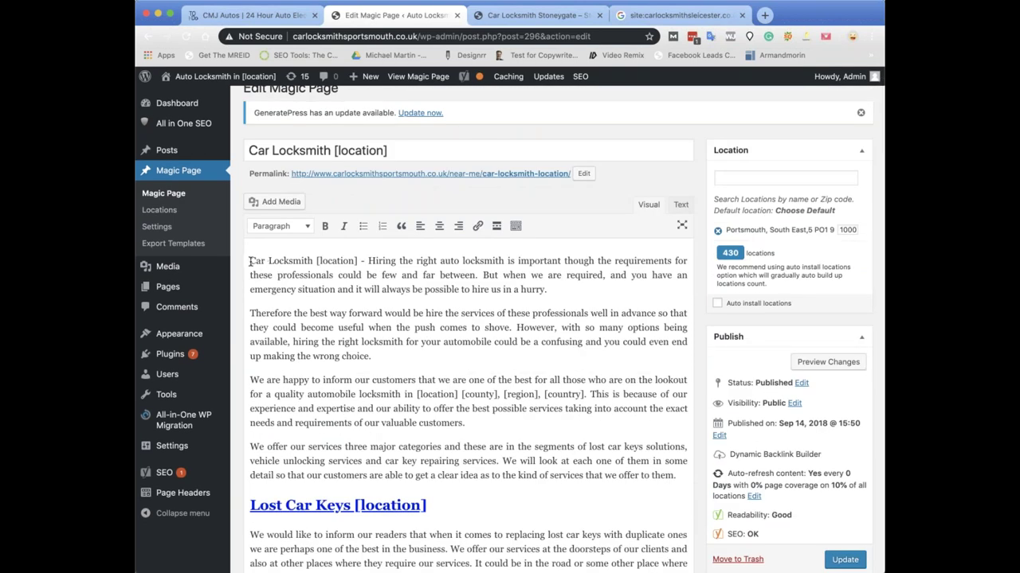
click(251, 261)
key(Return)
click(272, 225)
key(super+v)
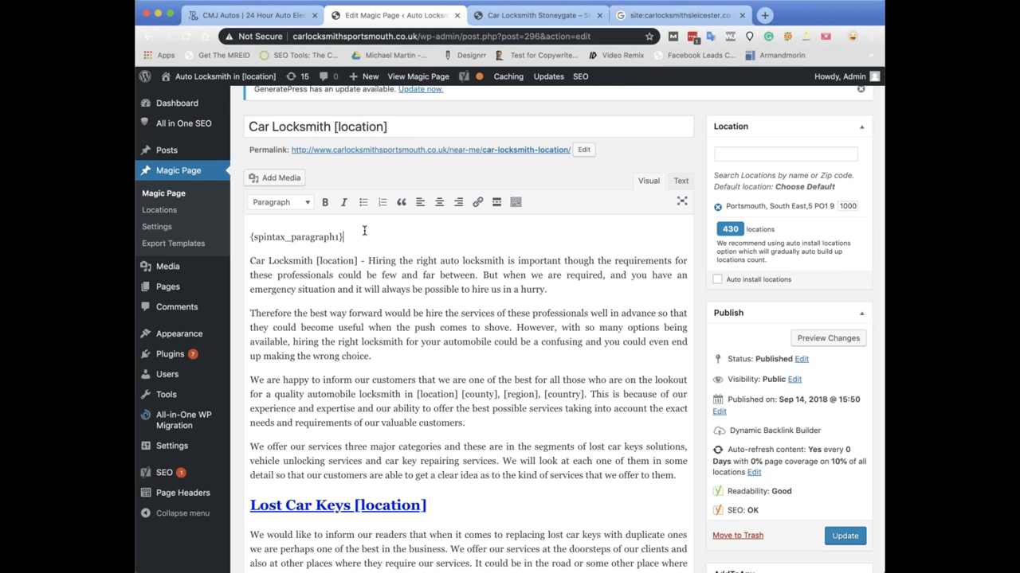
Format the shortcode line as Heading 1 and update the Magic Page.
click(281, 204)
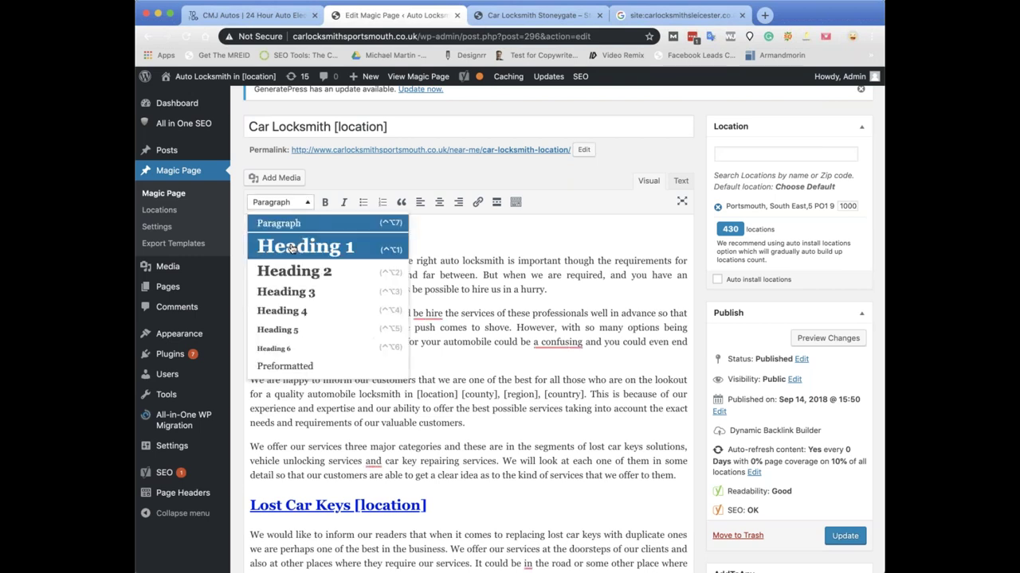
click(301, 250)
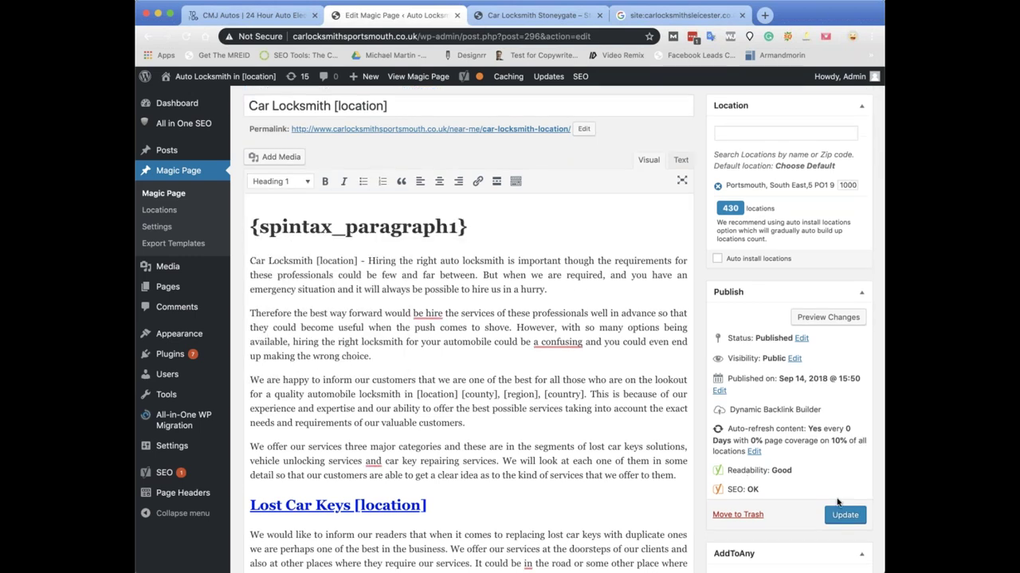
click(843, 516)
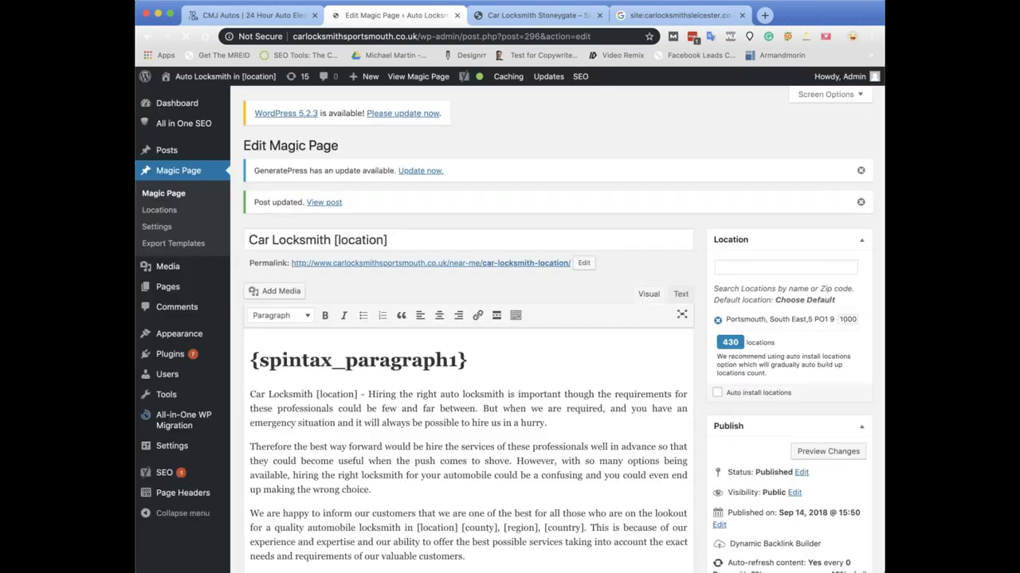
scroll(538, 245, down, 1)
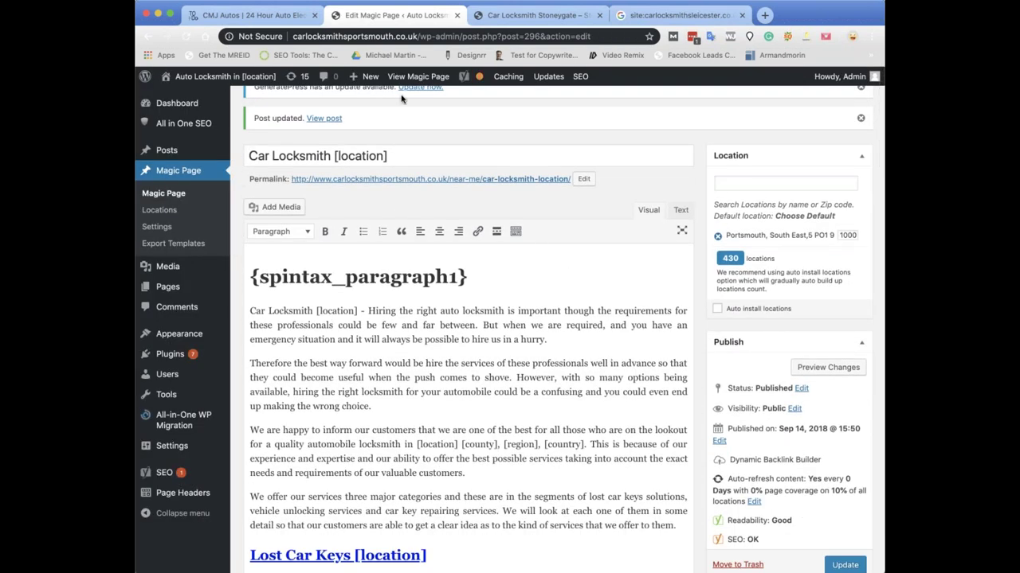
View the live Magic Page and scroll through its content.
click(422, 76)
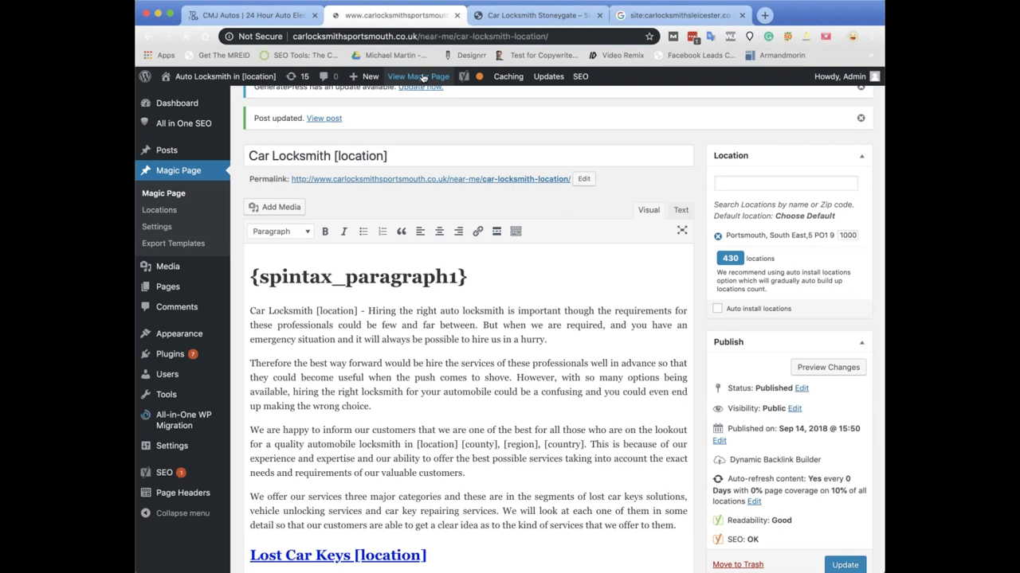
scroll(508, 271, down, 2)
scroll(510, 272, down, 2)
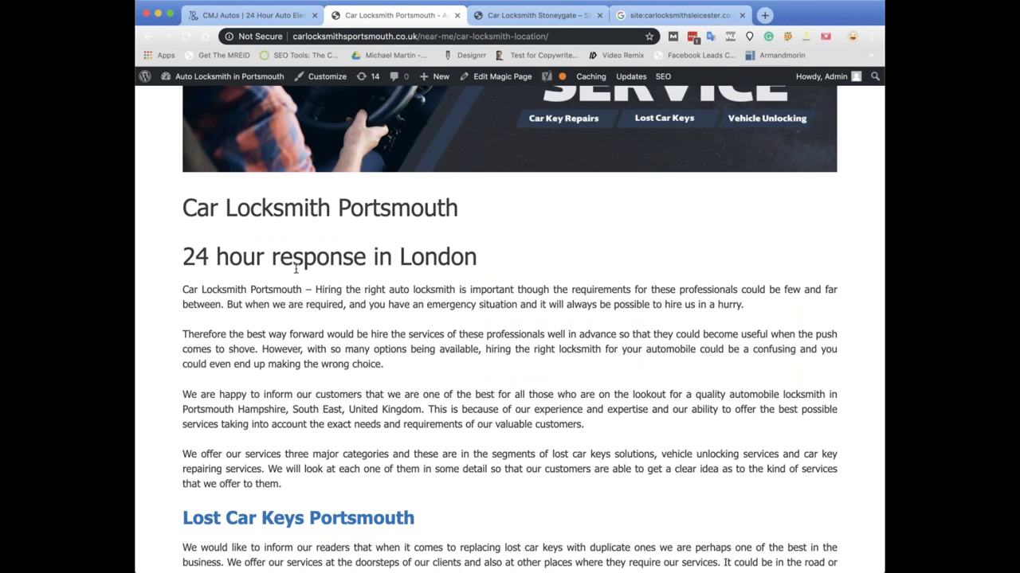
scroll(295, 270, down, 2)
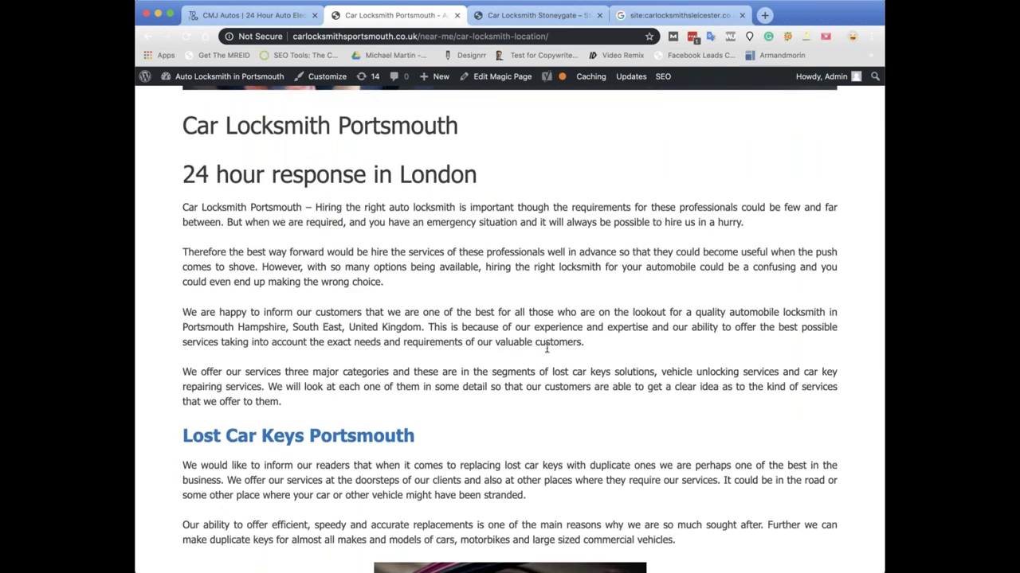
scroll(546, 348, down, 2)
scroll(547, 348, up, 3)
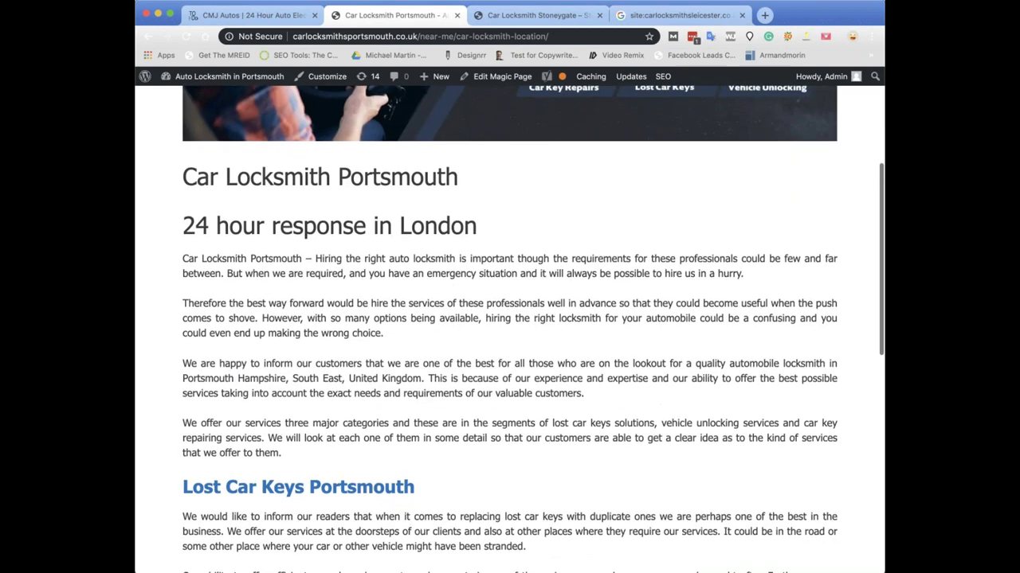
scroll(546, 348, down, 12)
Visit the Portsea Island, Tipner and North End location pages from the footer links.
click(563, 503)
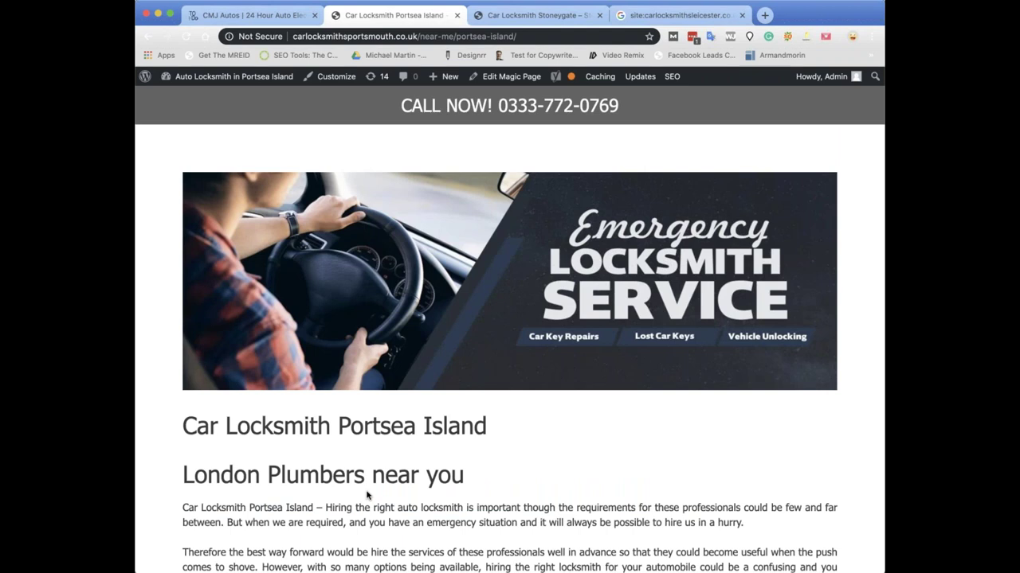
scroll(531, 502, down, 15)
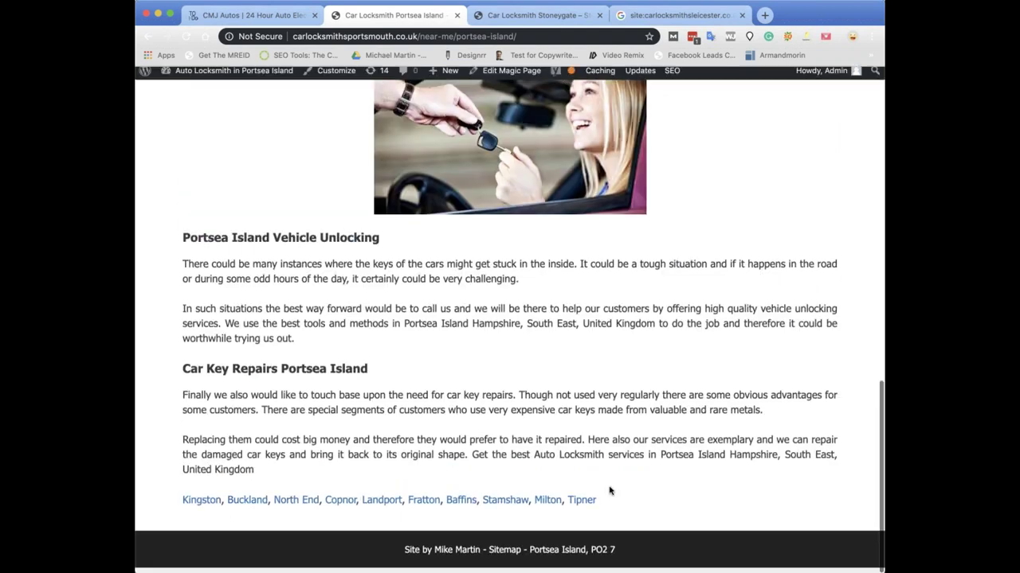
click(584, 504)
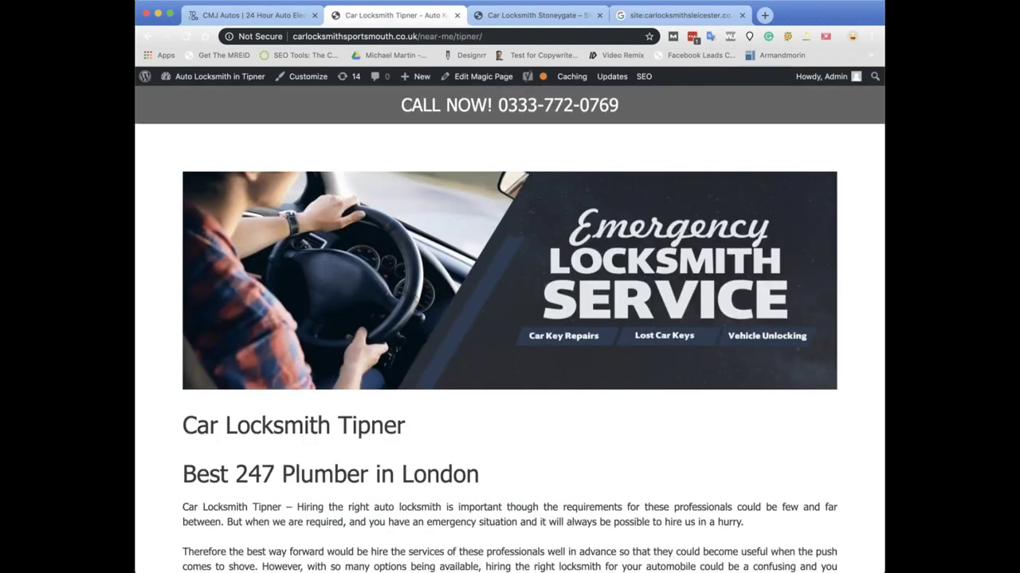
scroll(510, 329, down, 5)
scroll(326, 511, down, 7)
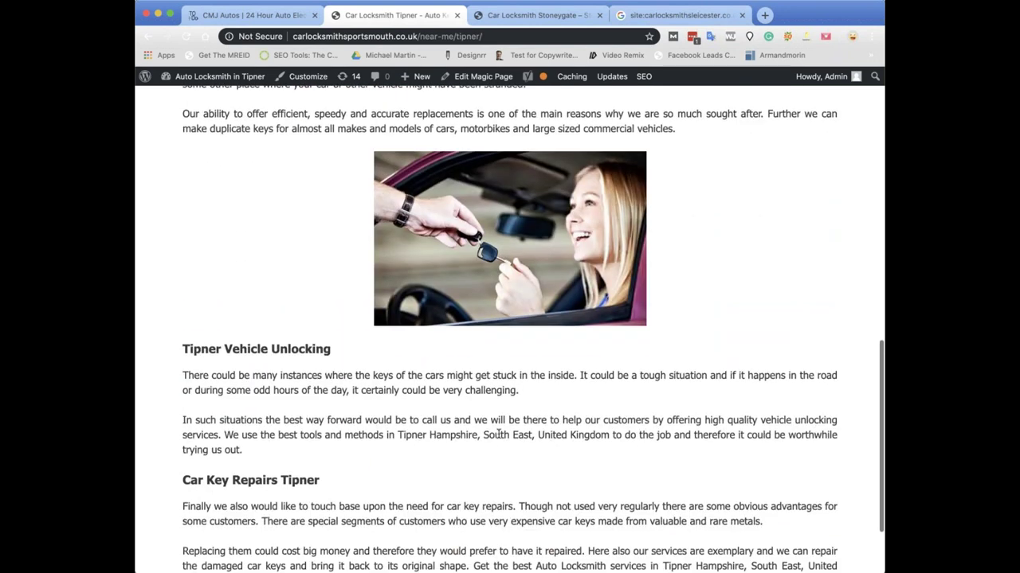
click(325, 508)
scroll(569, 446, down, 1)
scroll(569, 447, down, 4)
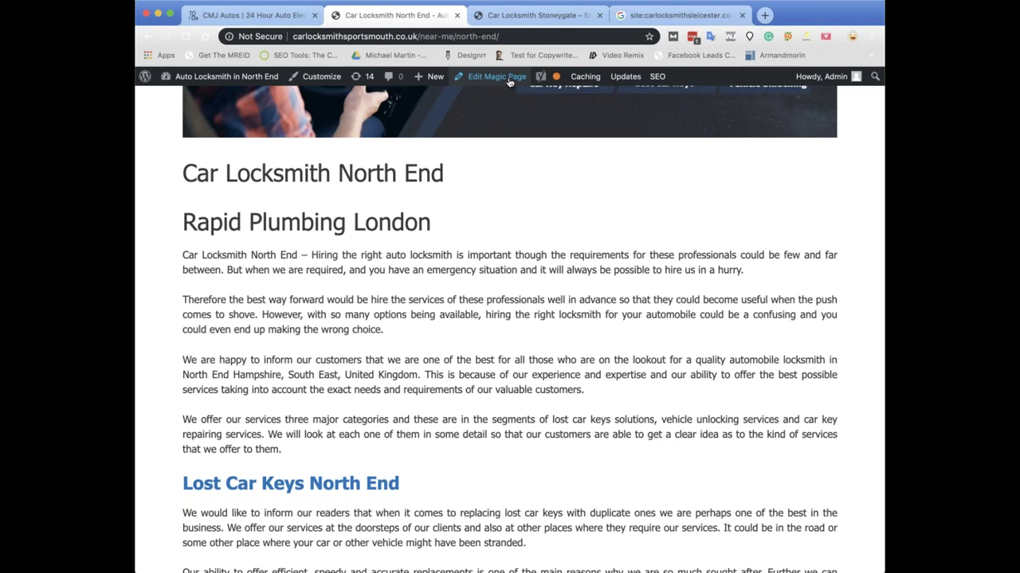
Reopen the paragraph1 spintax shortcode in the Magic Page editor and add two empty options.
click(502, 77)
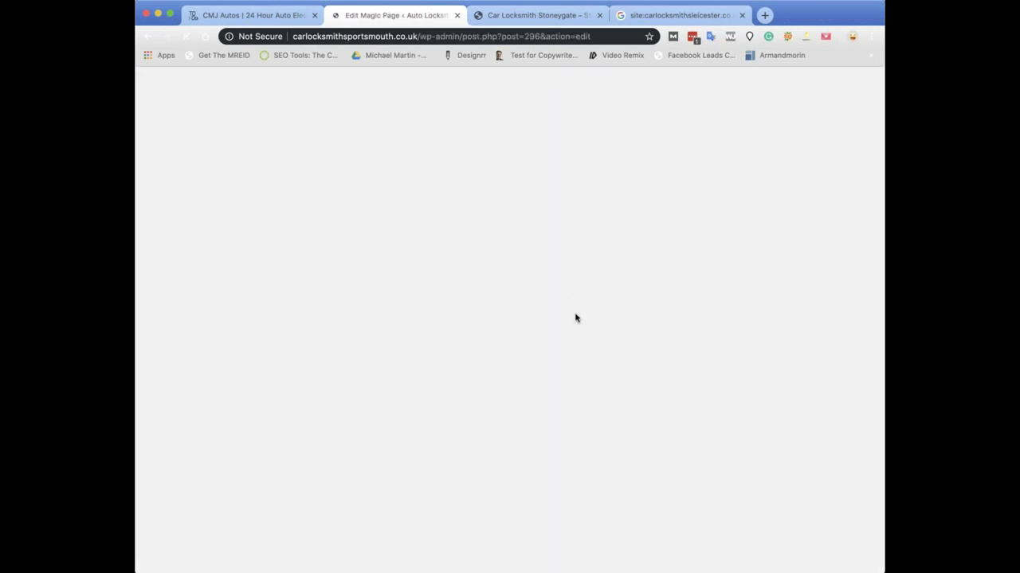
scroll(602, 327, down, 20)
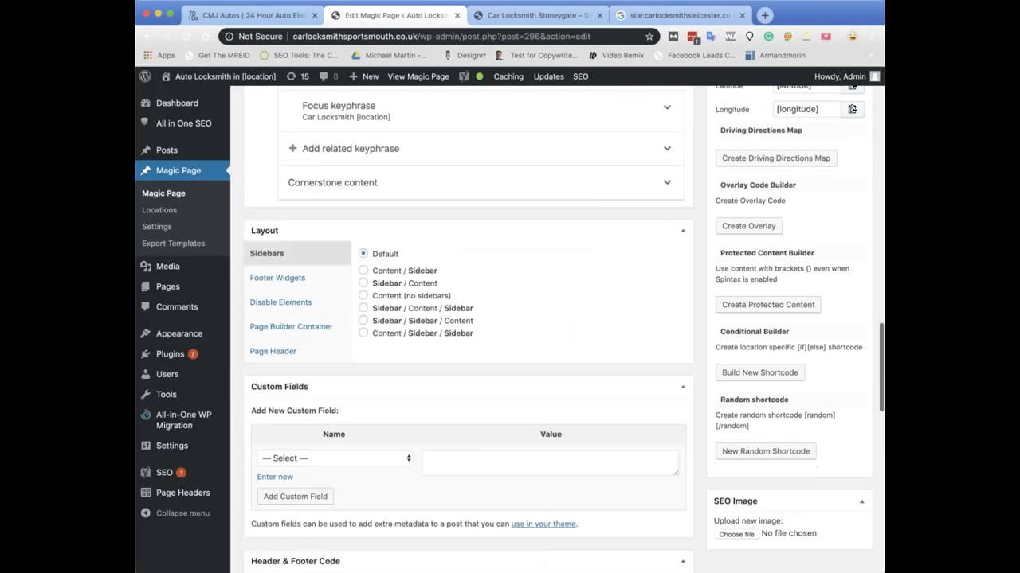
scroll(468, 327, down, 10)
scroll(469, 327, up, 4)
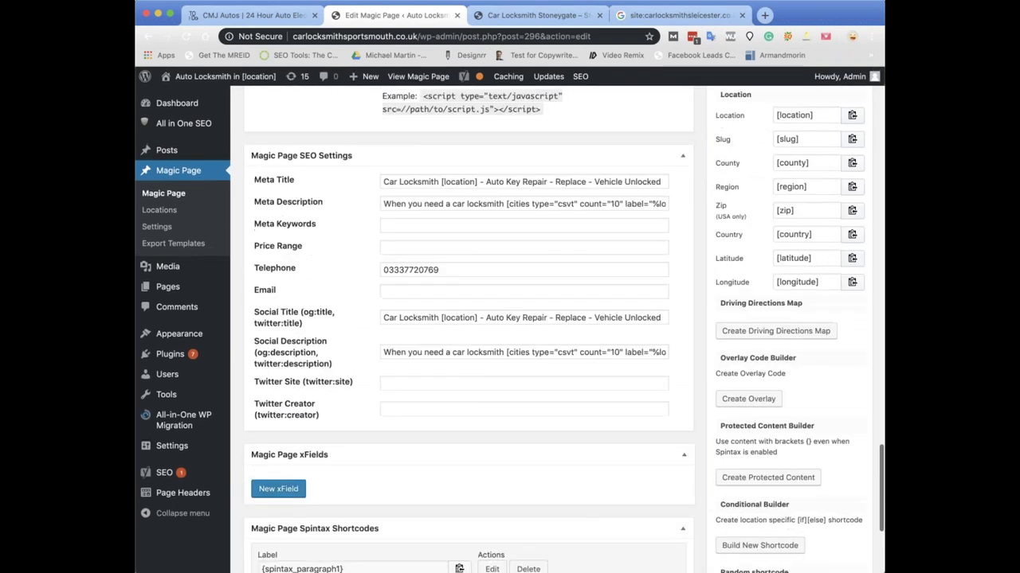
scroll(468, 327, down, 4)
click(493, 394)
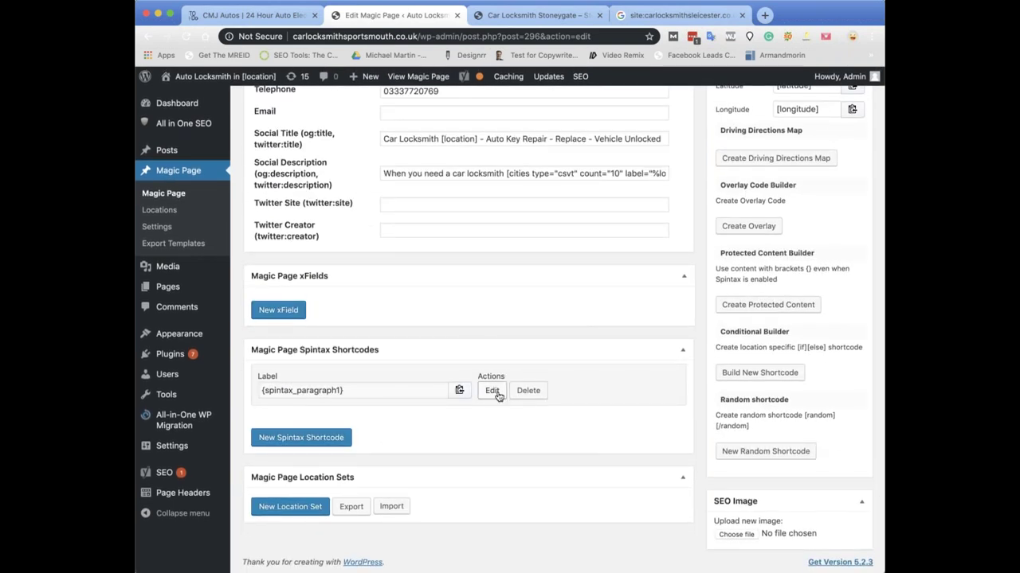
scroll(417, 427, down, 3)
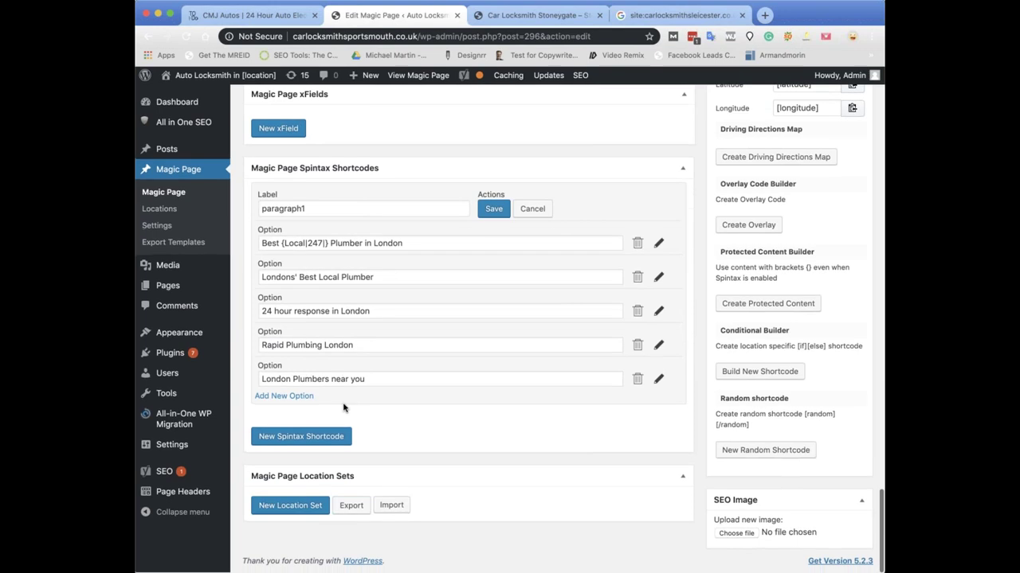
click(303, 396)
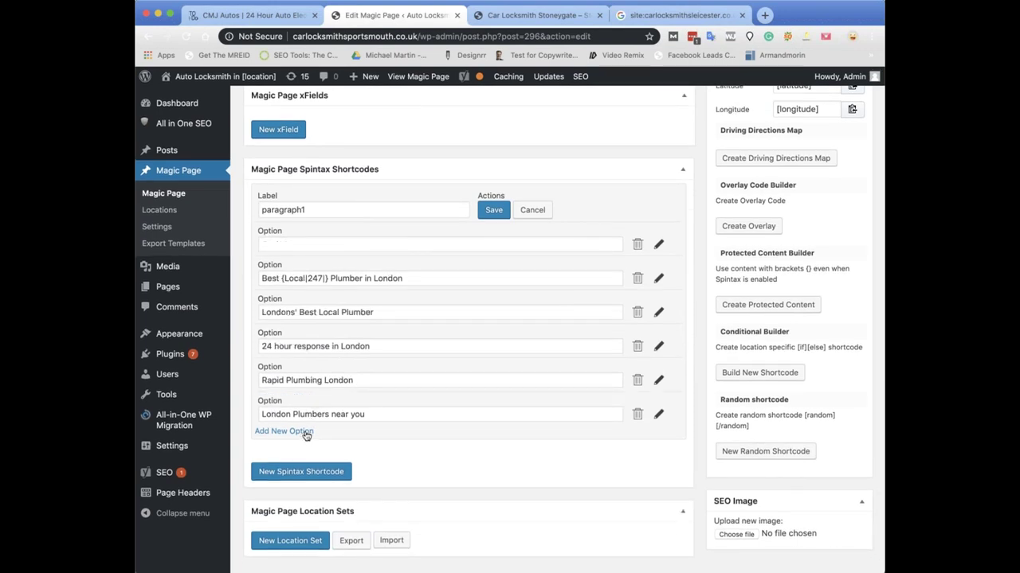
click(306, 433)
Enter 'We love plumbing do you' and 'Why do we plumb so good', then save the shortcode.
click(295, 273)
text(We )
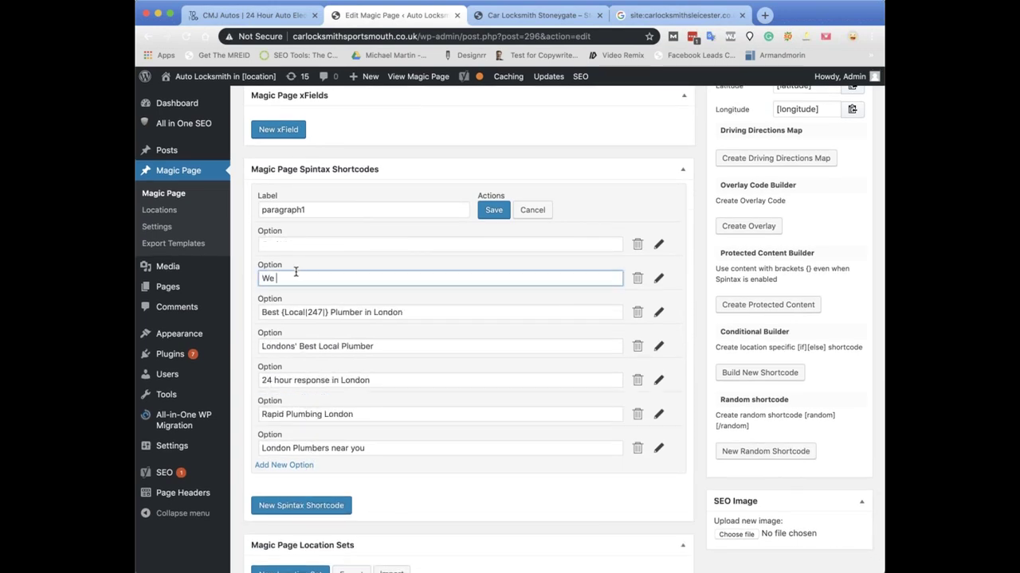
text(love plumbing do yo)
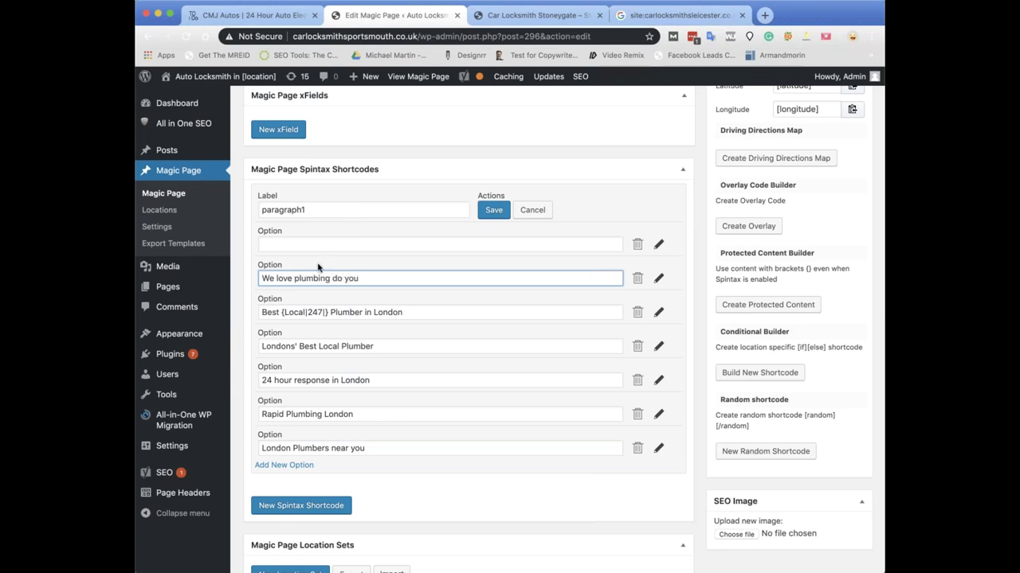
text(u)
click(298, 245)
text(Why do we plumb so good)
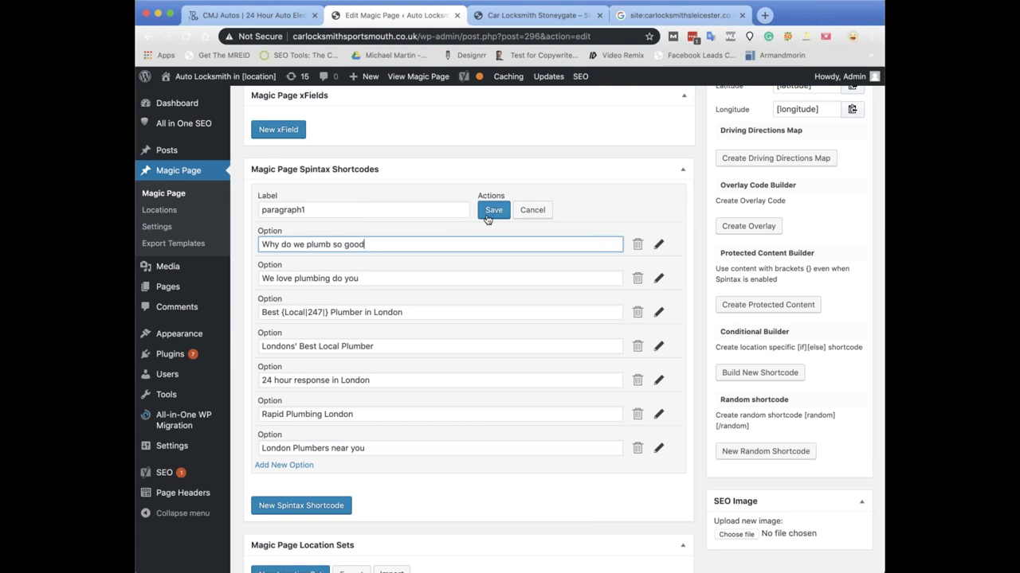
click(492, 212)
Update the Magic Page with the new heading options.
scroll(468, 318, up, 5)
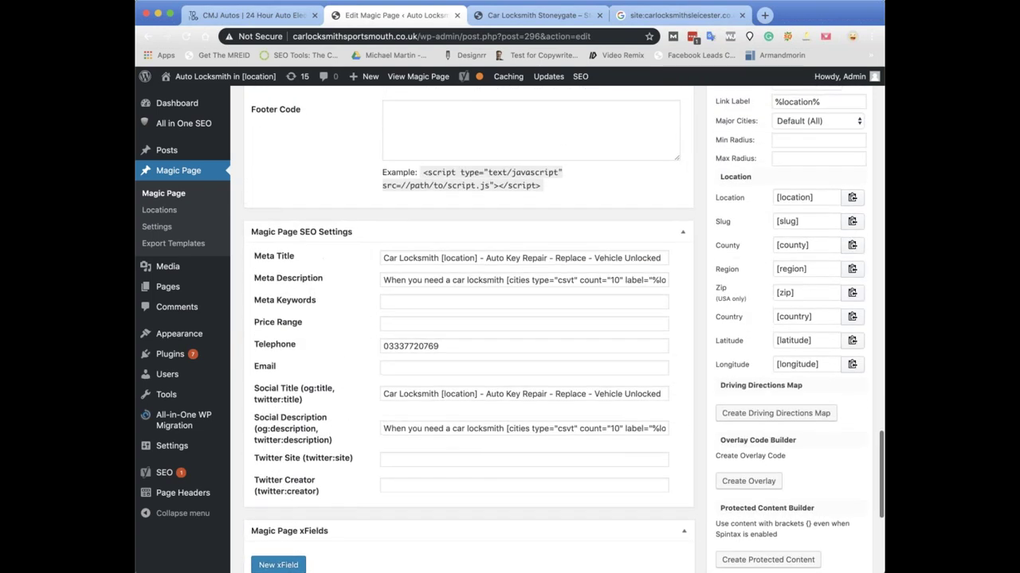
scroll(468, 318, down, 5)
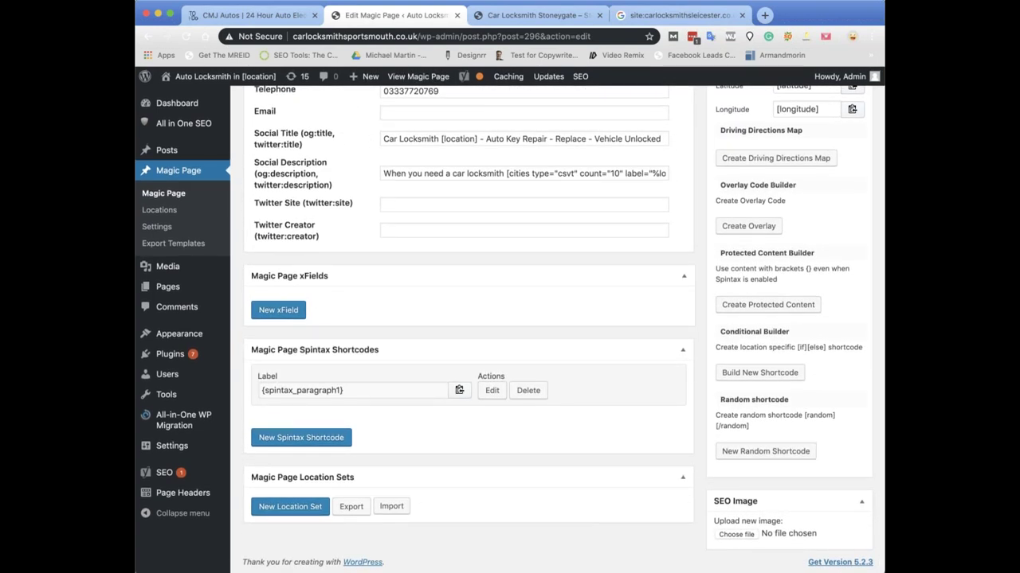
scroll(468, 319, up, 10)
scroll(796, 319, up, 3)
click(845, 330)
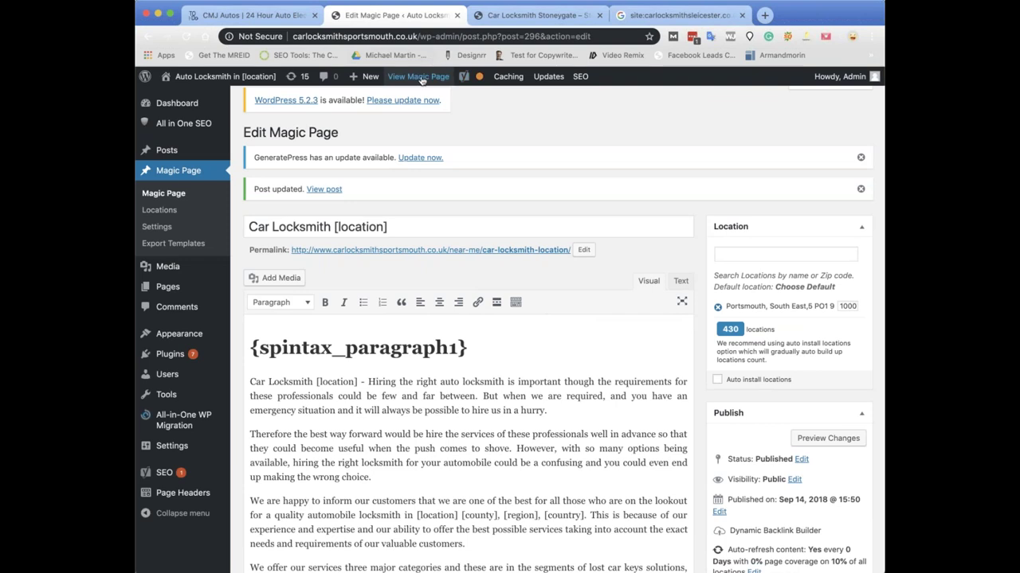
View the live Magic Page and open the Southsea location page.
click(421, 78)
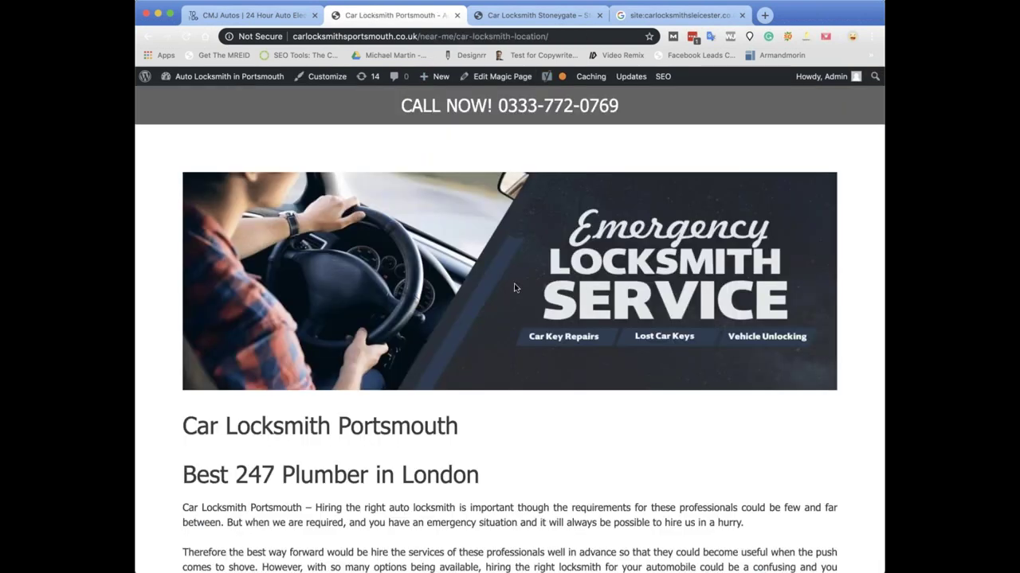
scroll(494, 310, down, 3)
scroll(475, 332, down, 10)
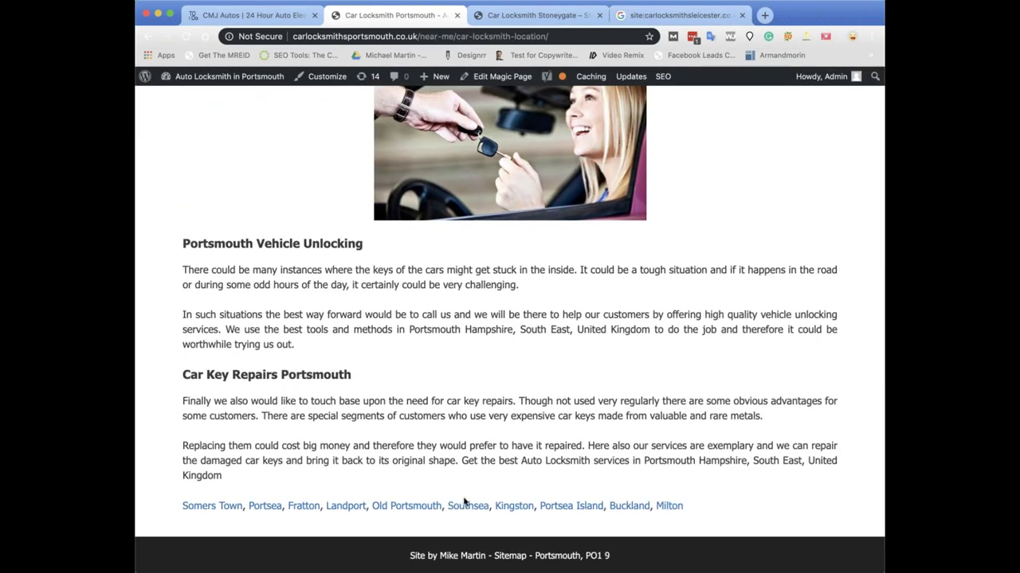
click(463, 507)
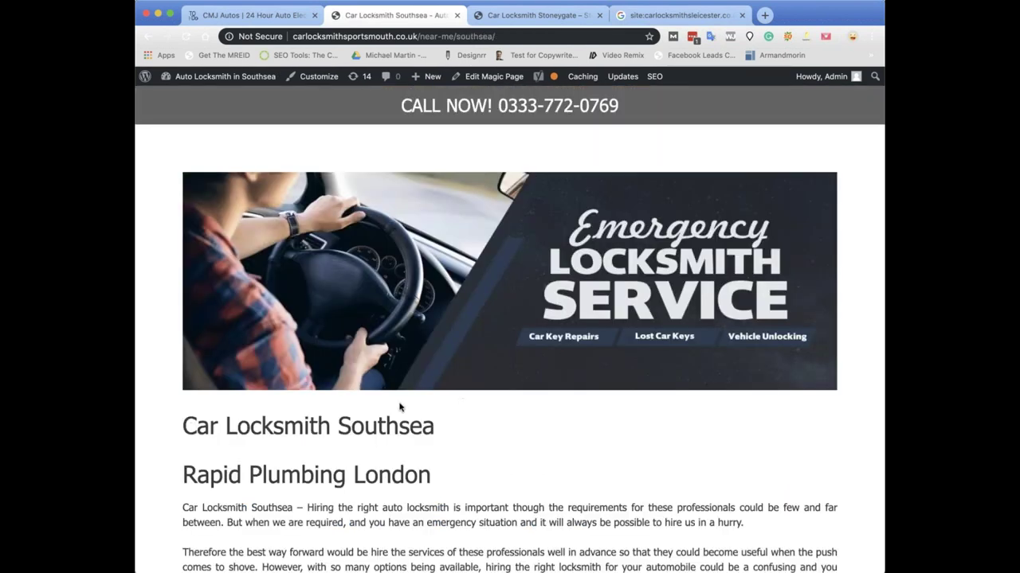
scroll(366, 465, down, 8)
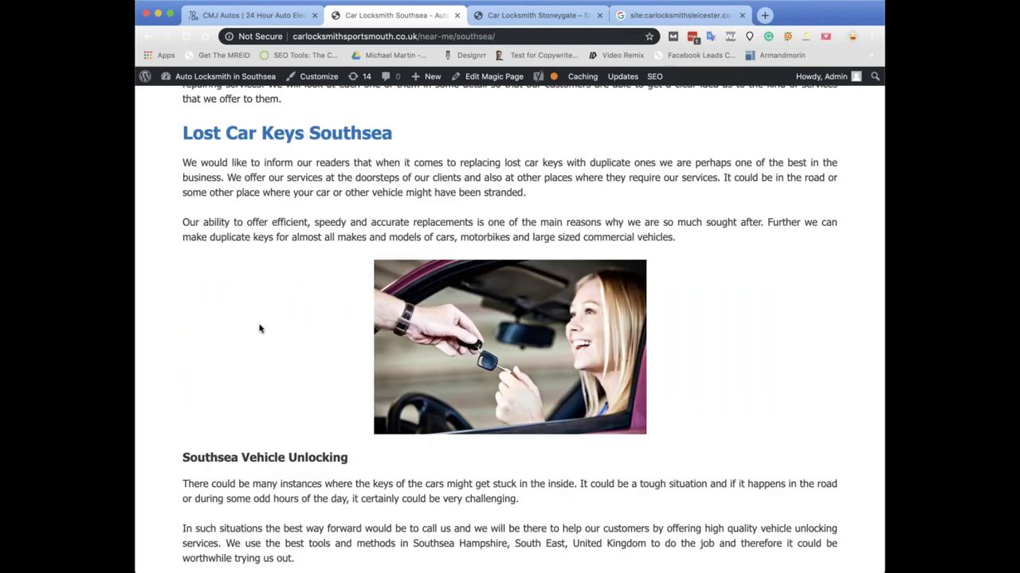
scroll(259, 328, down, 2)
scroll(259, 328, down, 3)
Review the Somers Town page's 'Why do we plumb so good' heading, then switch to the PDF guide.
click(200, 506)
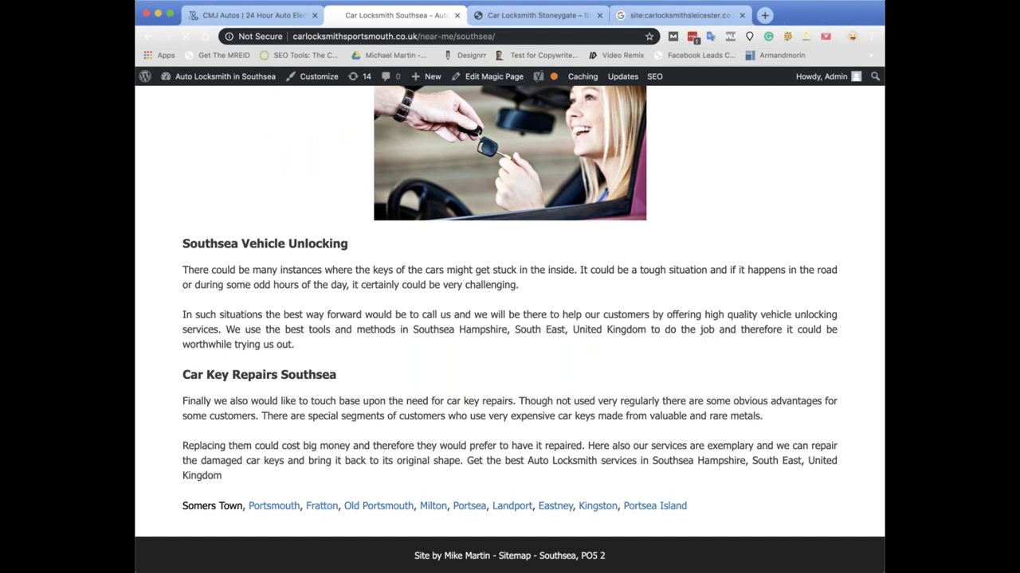
scroll(290, 318, down, 3)
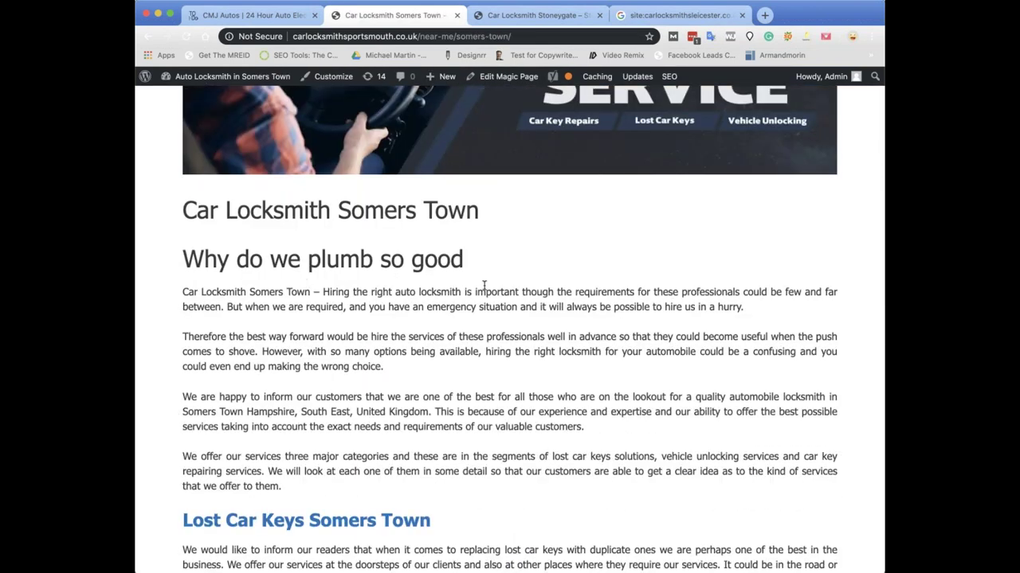
triple_click(426, 265)
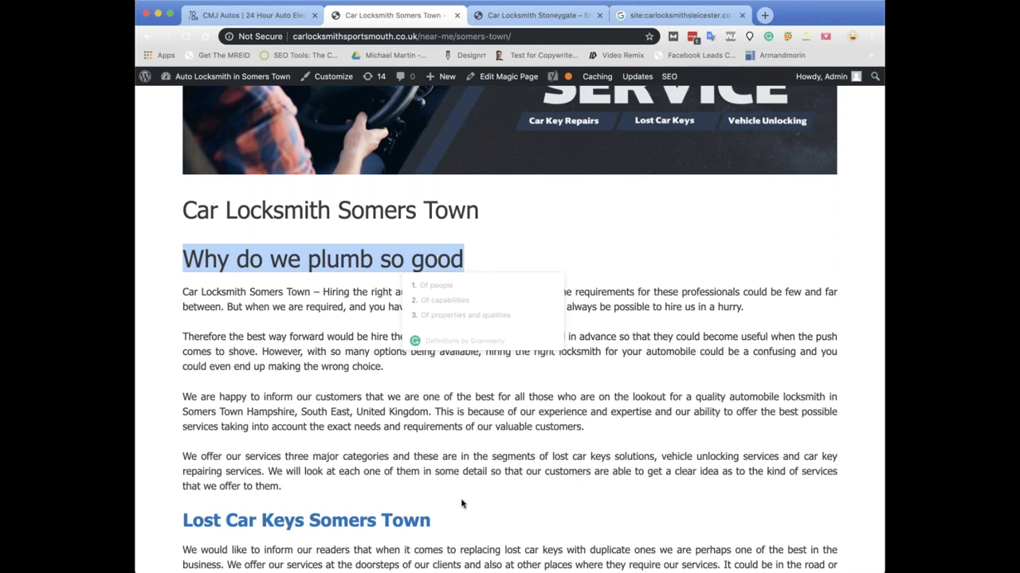
scroll(504, 434, up, 3)
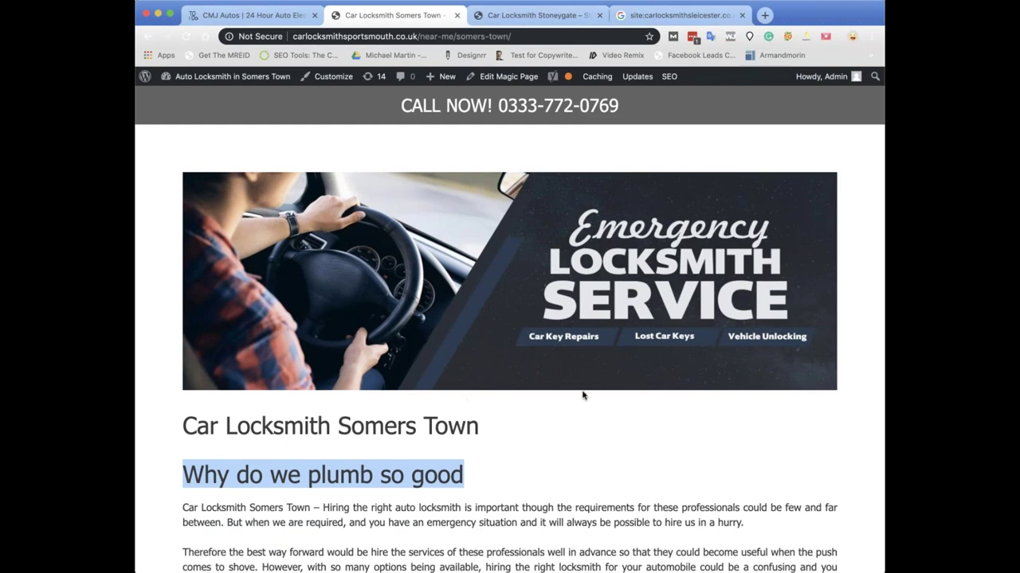
scroll(582, 396, down, 2)
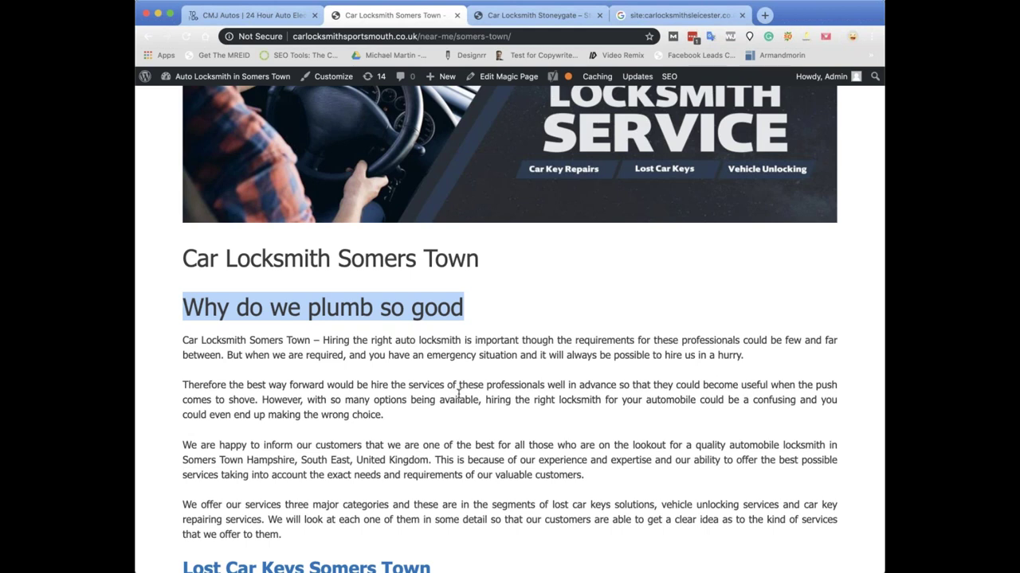
scroll(448, 422, down, 10)
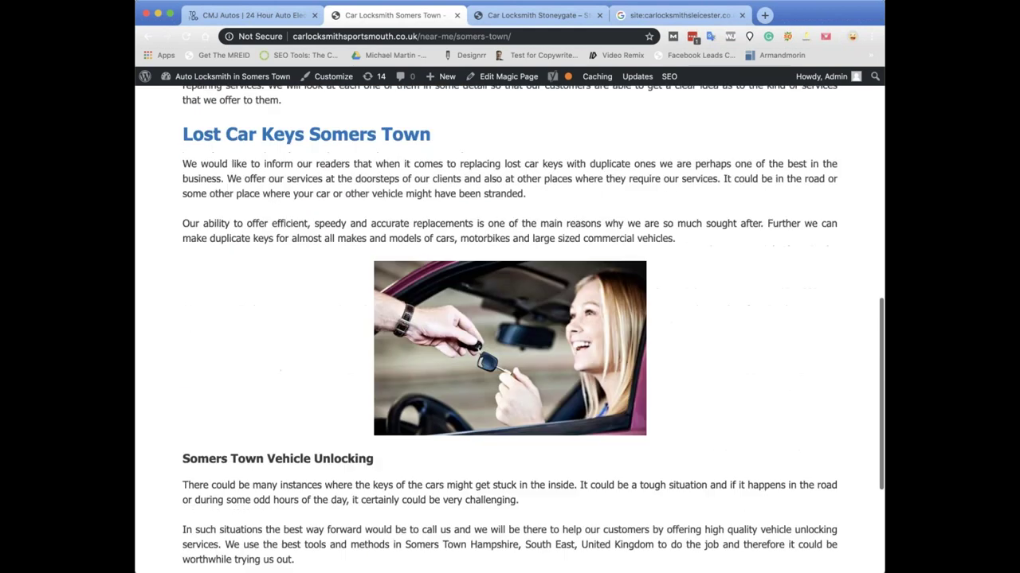
scroll(490, 268, up, 3)
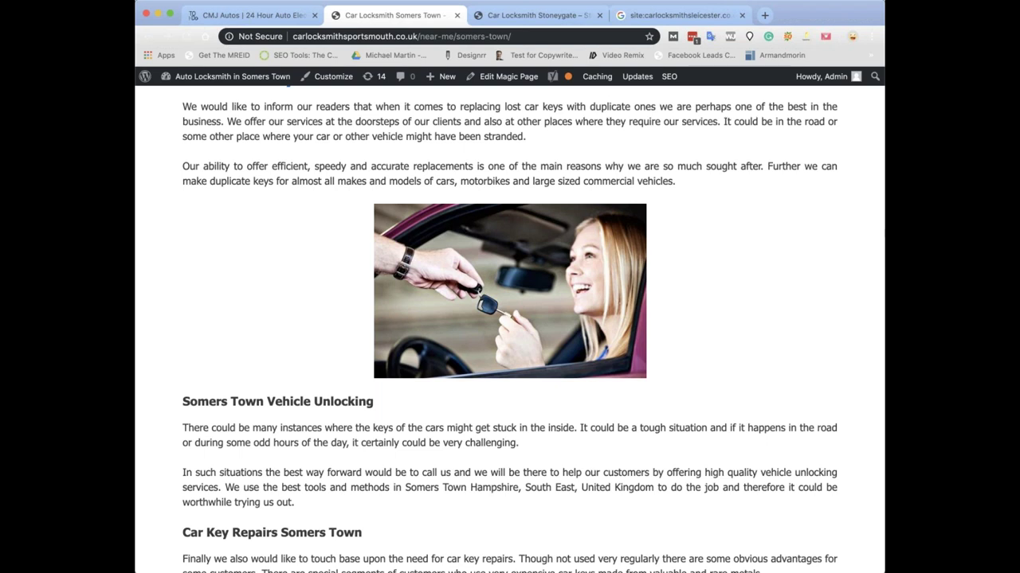
key(super+Tab)
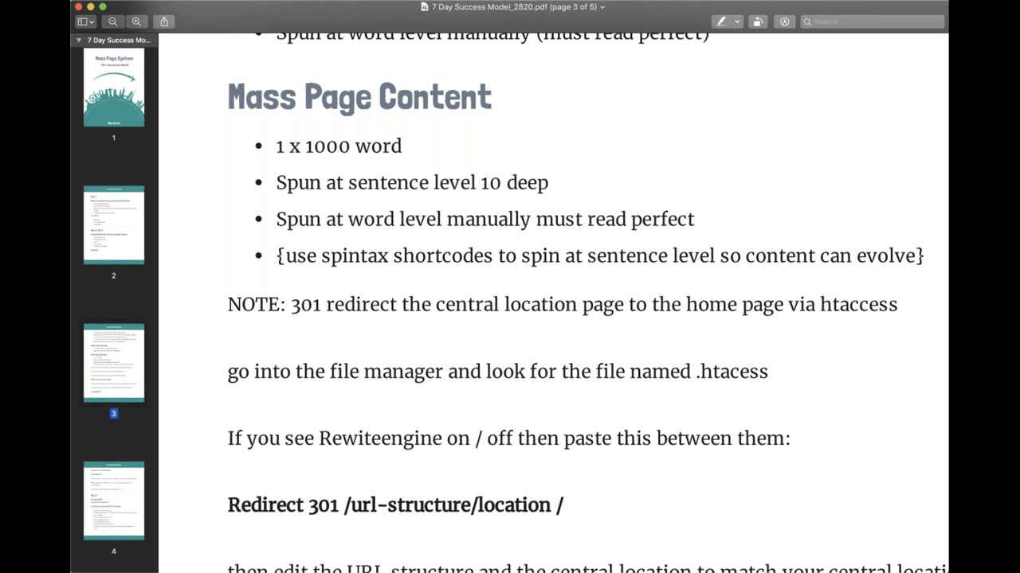
scroll(757, 356, down, 3)
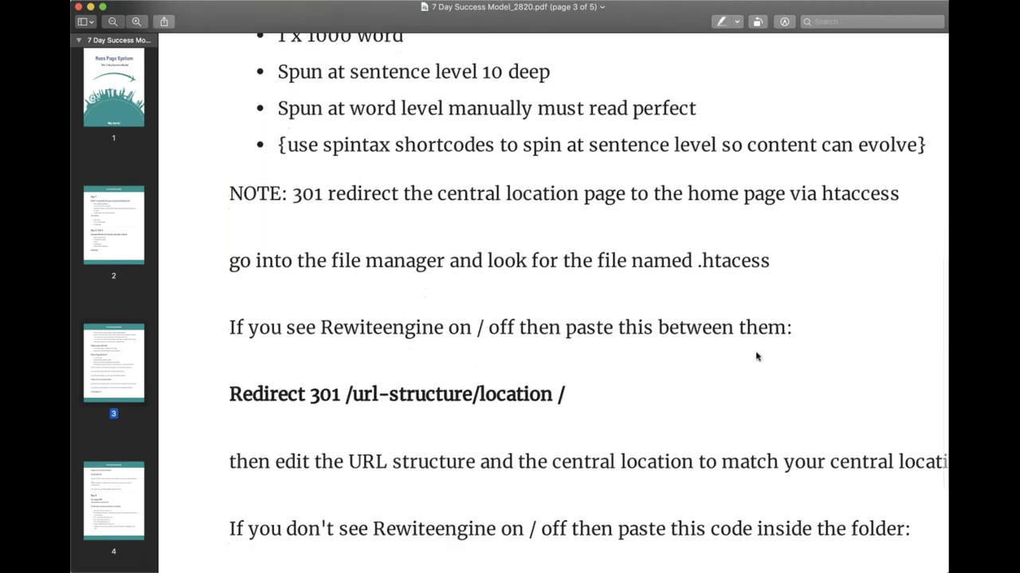
scroll(526, 227, up, 1)
scroll(526, 227, down, 2)
scroll(526, 230, up, 2)
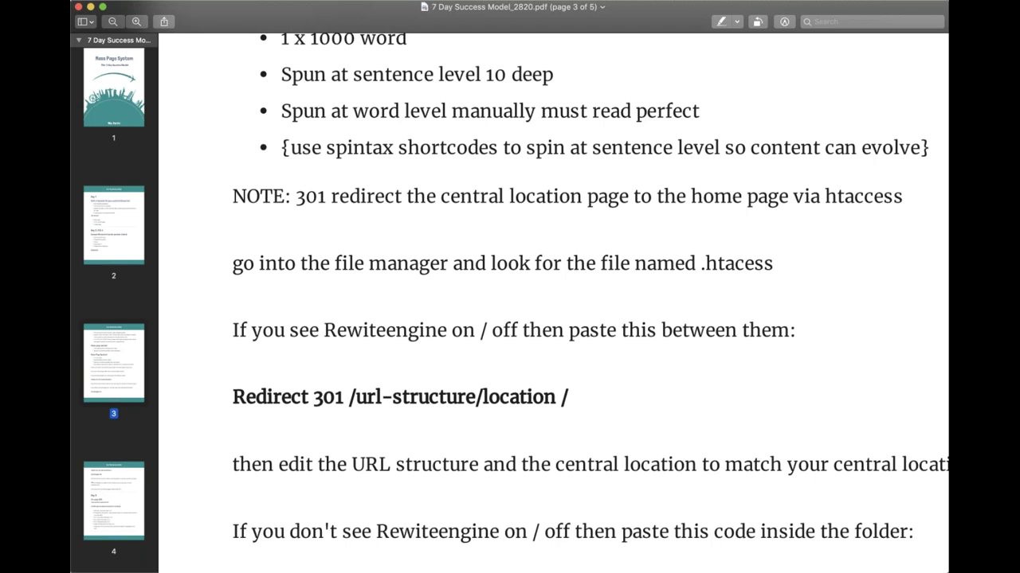
scroll(548, 241, up, 3)
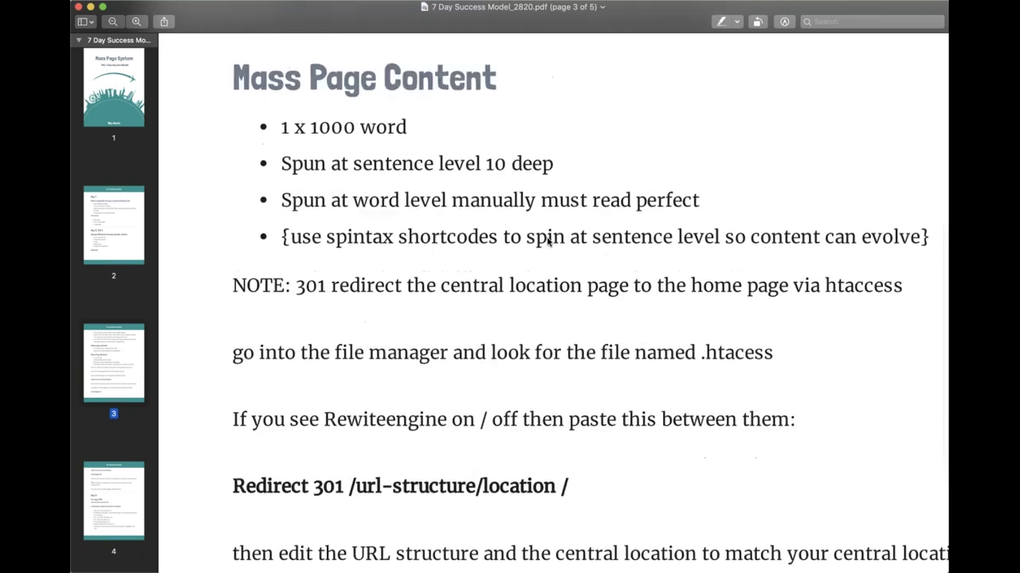
scroll(548, 241, down, 4)
scroll(548, 241, up, 2)
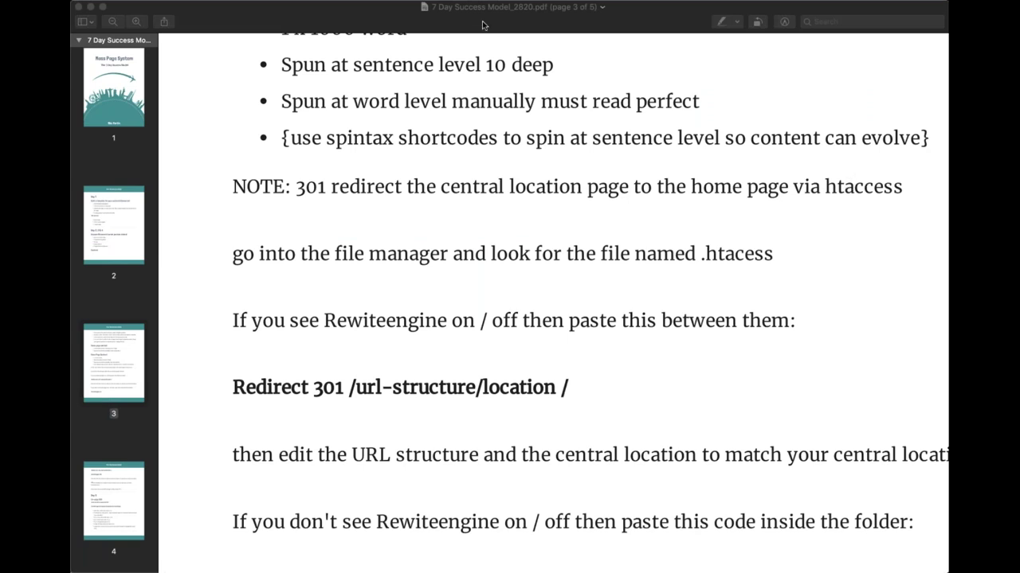
key(super+Tab)
click(535, 15)
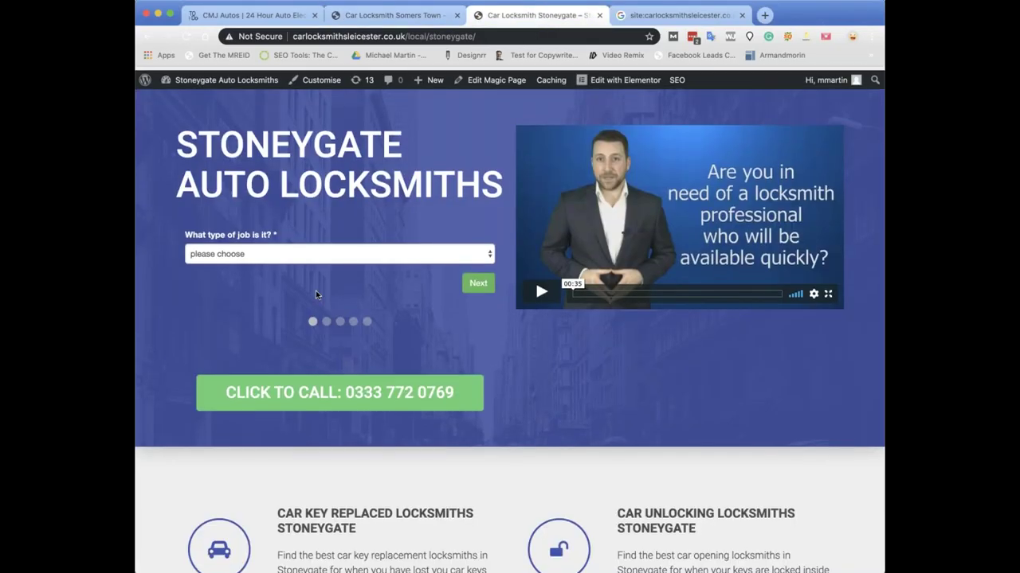
Remove /local/stoneygate/ from the address to load the Leicester site's home page.
click(412, 36)
drag(409, 37, 526, 37)
key(BackSpace)
key(Return)
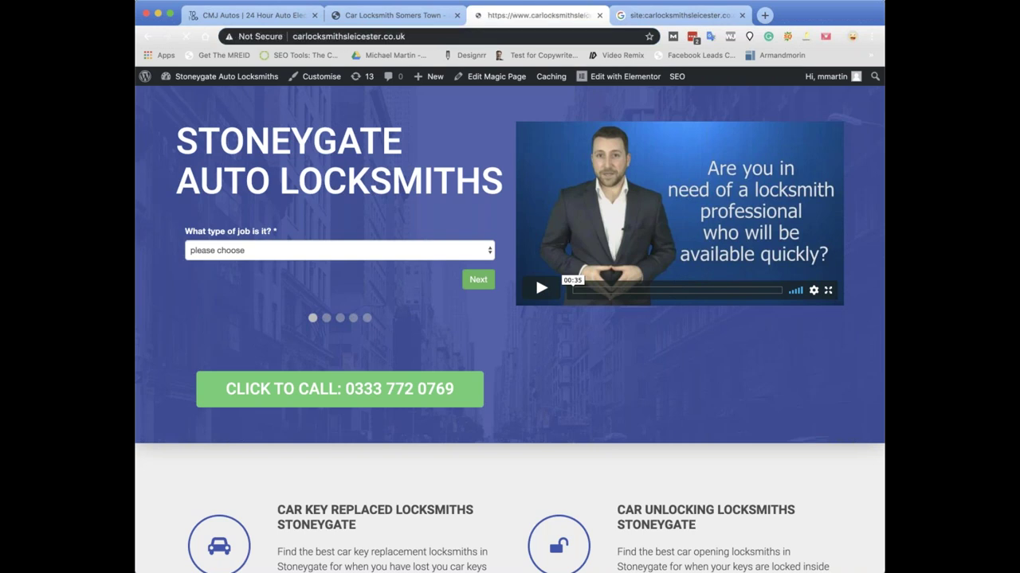
Look at the Car Key Programming page, then return to the home page.
scroll(535, 327, down, 10)
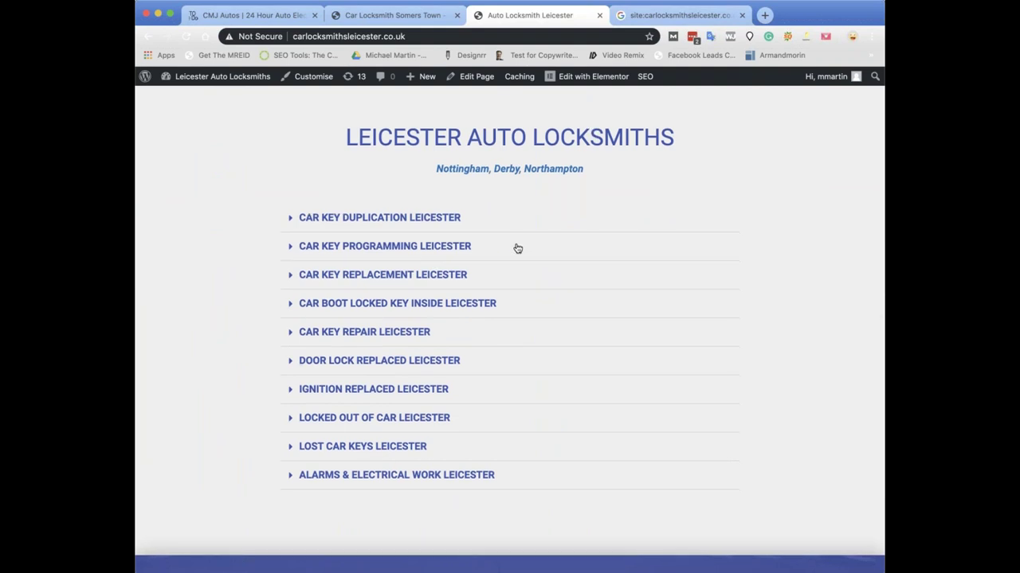
scroll(517, 247, down, 3)
click(599, 528)
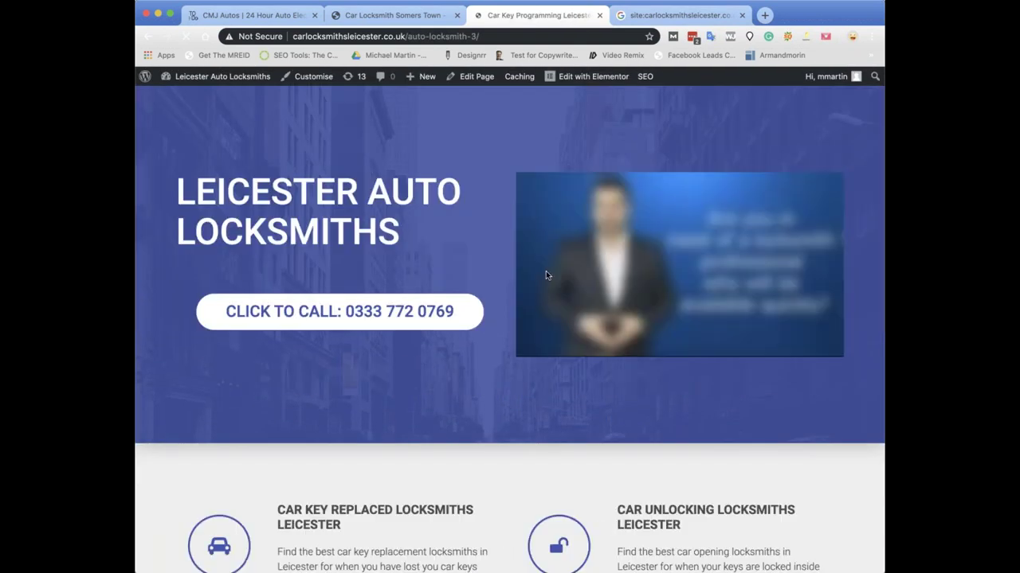
scroll(434, 215, down, 15)
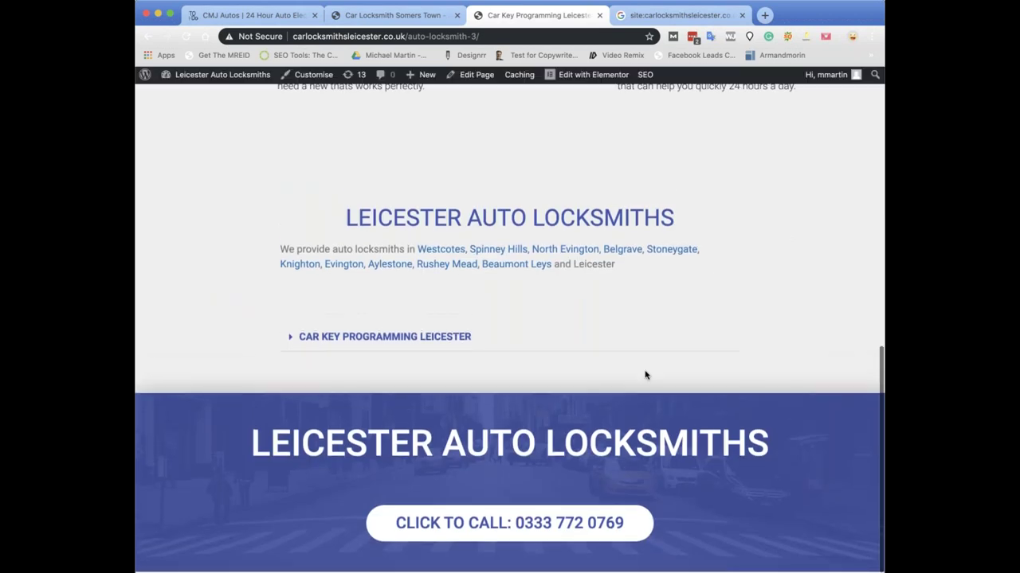
click(149, 37)
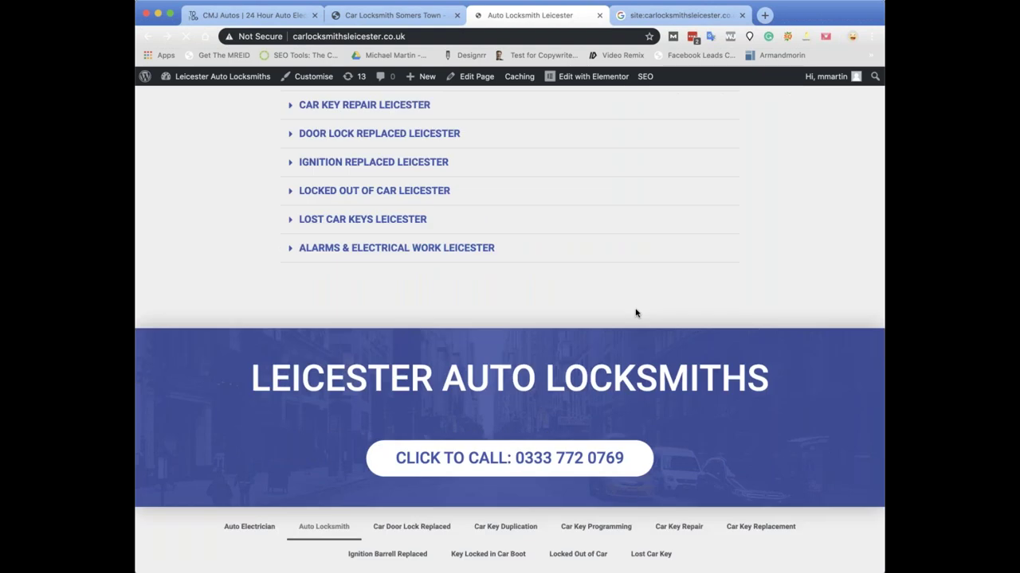
Open the Car Key Replacement page, expand its Car Key Replacement Leicester section, and launch Elementor.
click(763, 527)
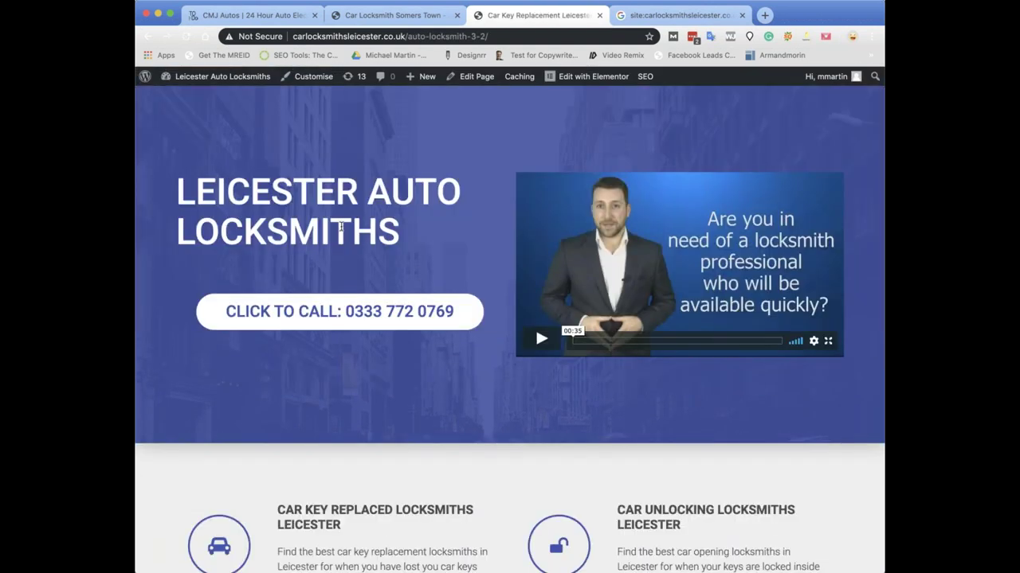
scroll(468, 323, down, 3)
scroll(467, 322, down, 1)
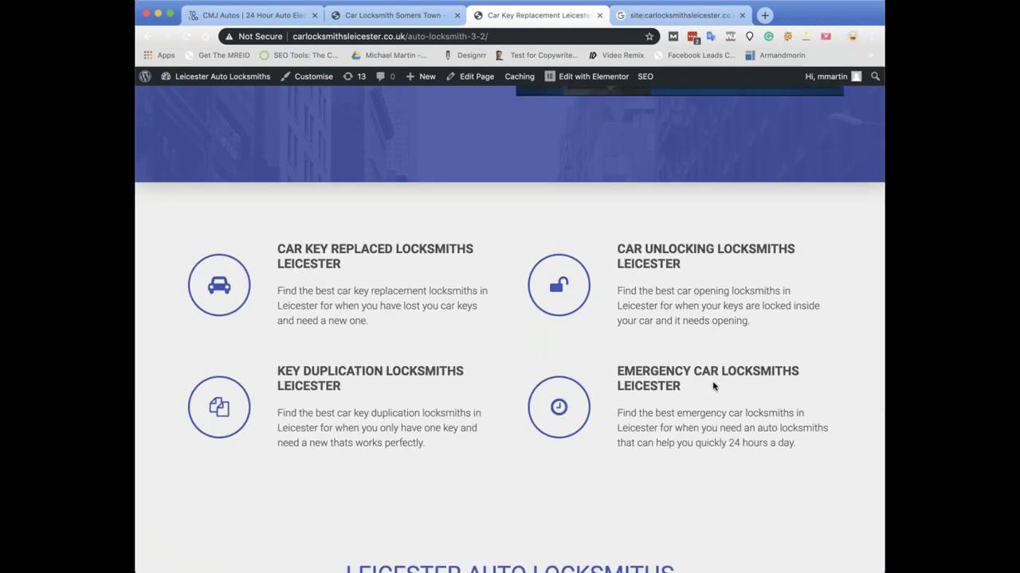
scroll(713, 386, down, 5)
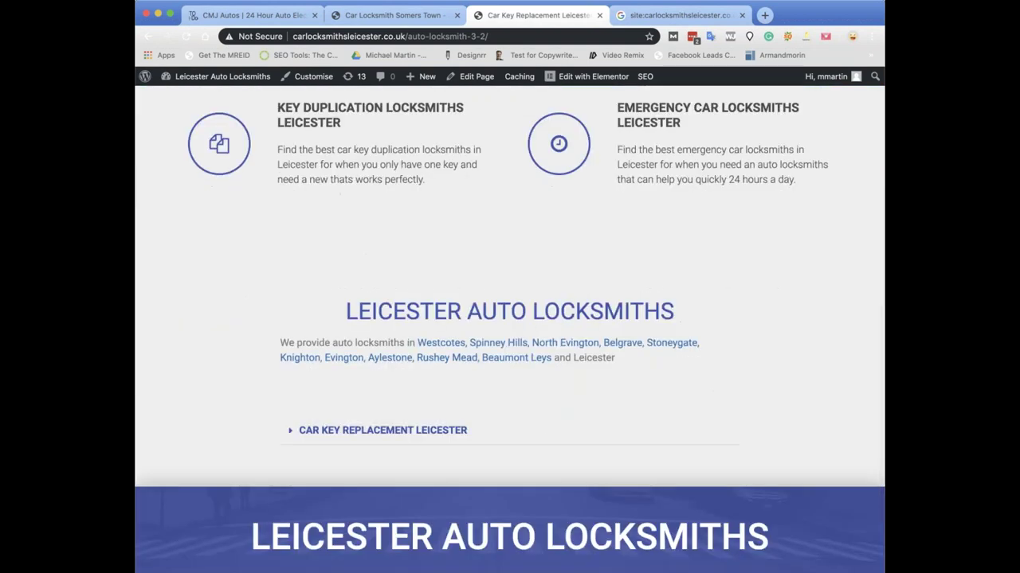
click(294, 431)
scroll(560, 441, down, 5)
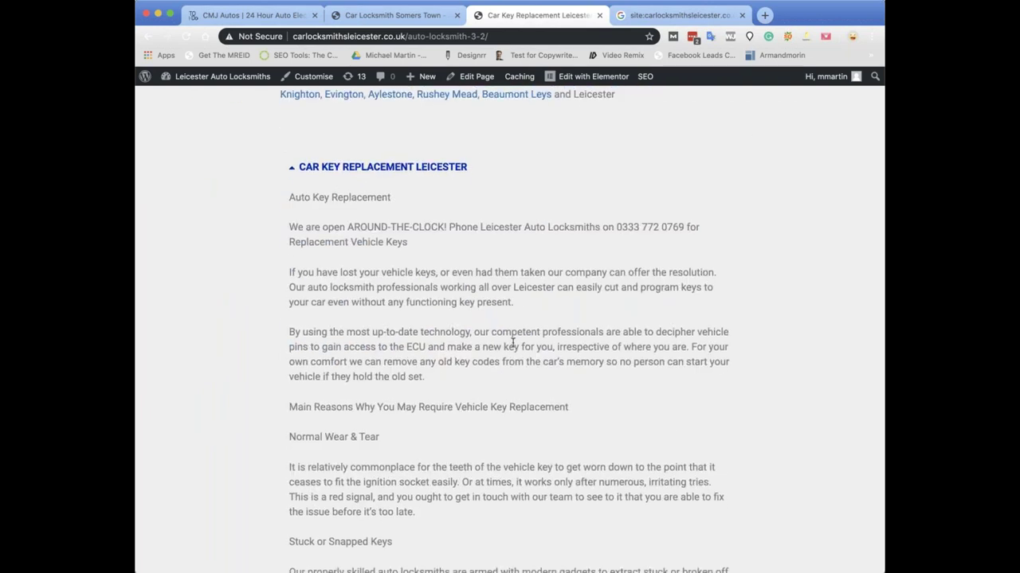
scroll(512, 343, down, 10)
scroll(512, 342, up, 15)
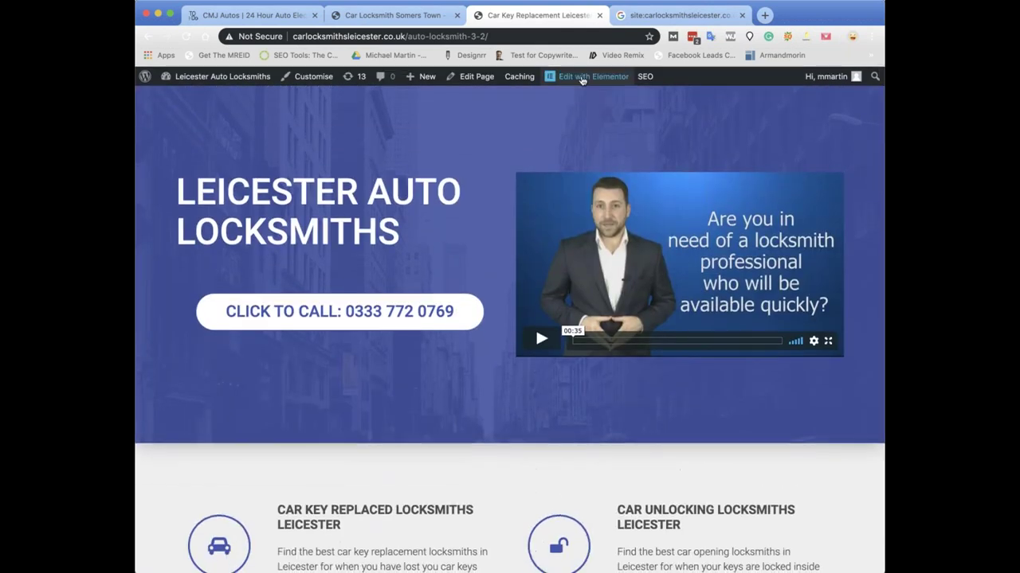
click(583, 77)
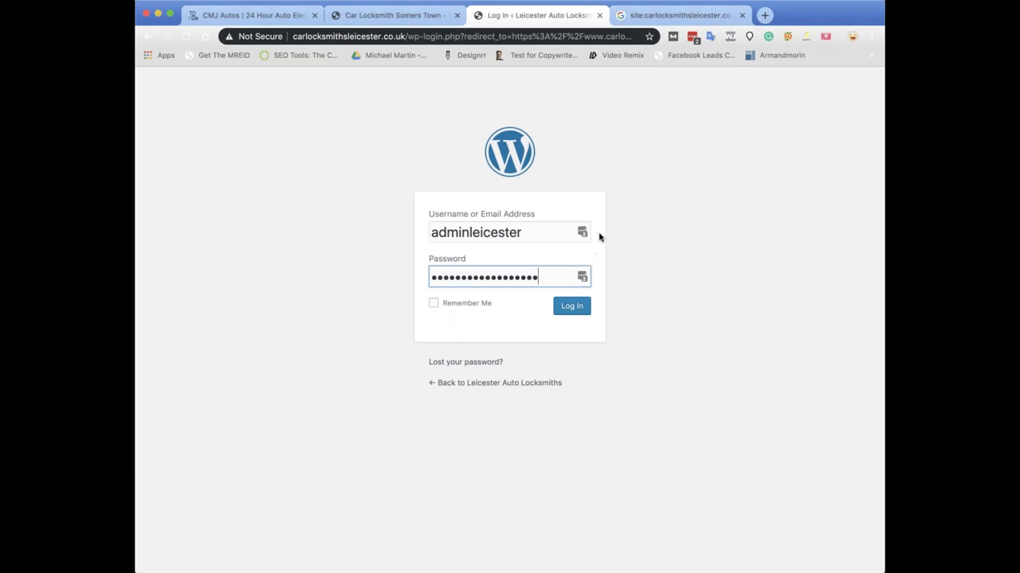
Log in to the Leicester site with the other admin username and its password.
double_click(552, 232)
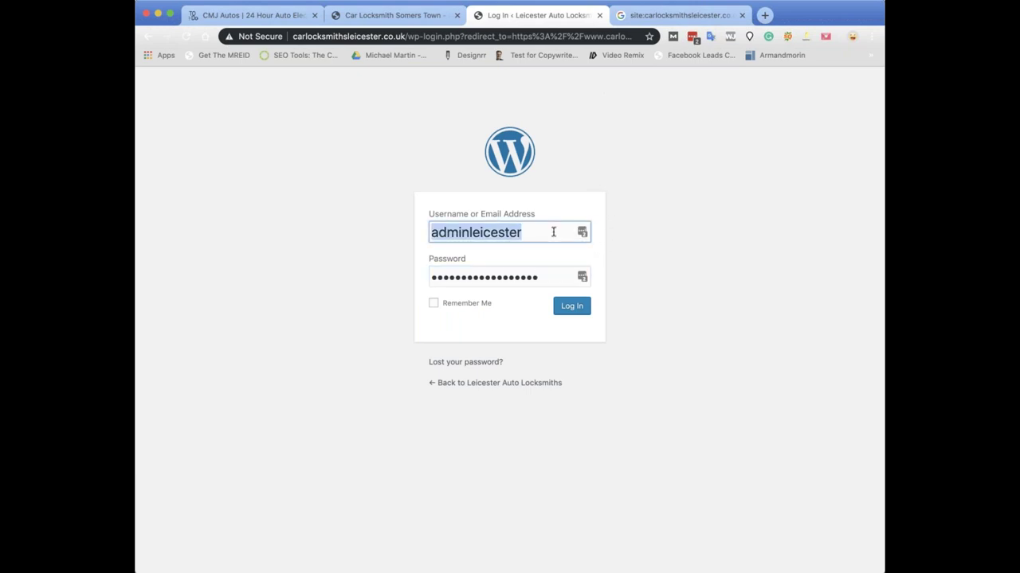
key(Tab)
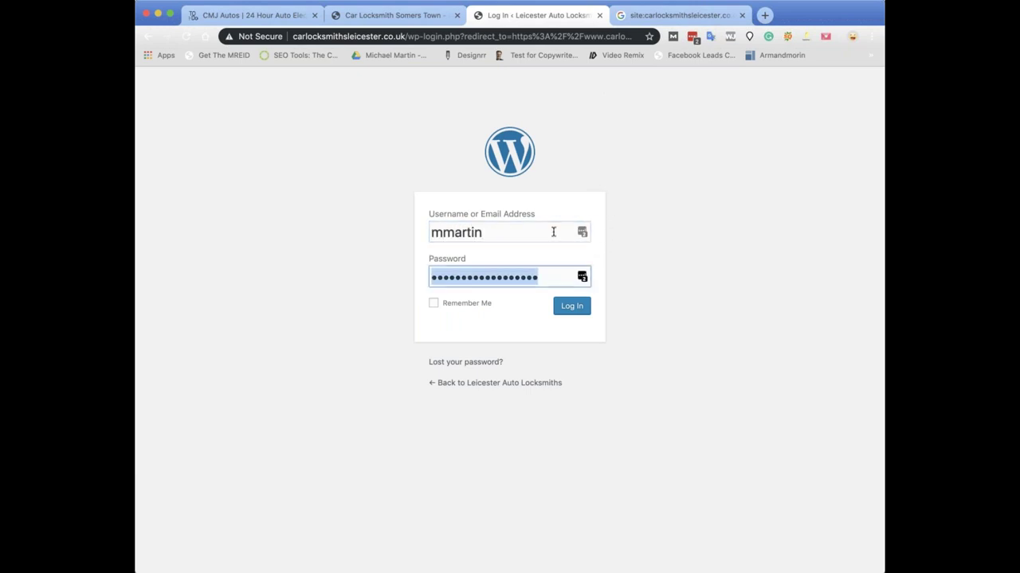
text(*********)
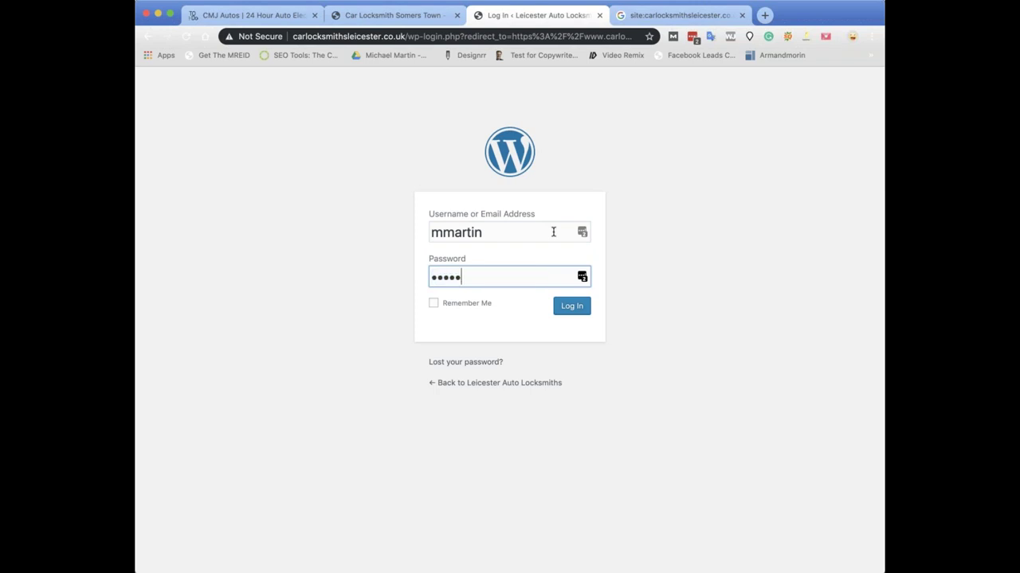
text(**)
click(577, 306)
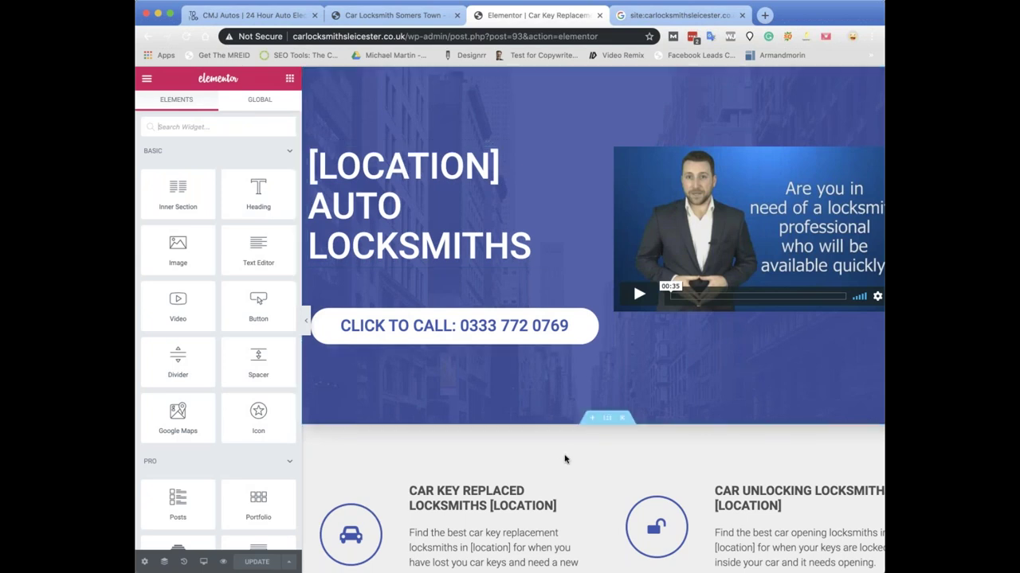
Trim the editor page address down to the Leicester site's domain and load its home page.
scroll(564, 460, down, 1)
scroll(564, 459, down, 1)
scroll(478, 302, down, 5)
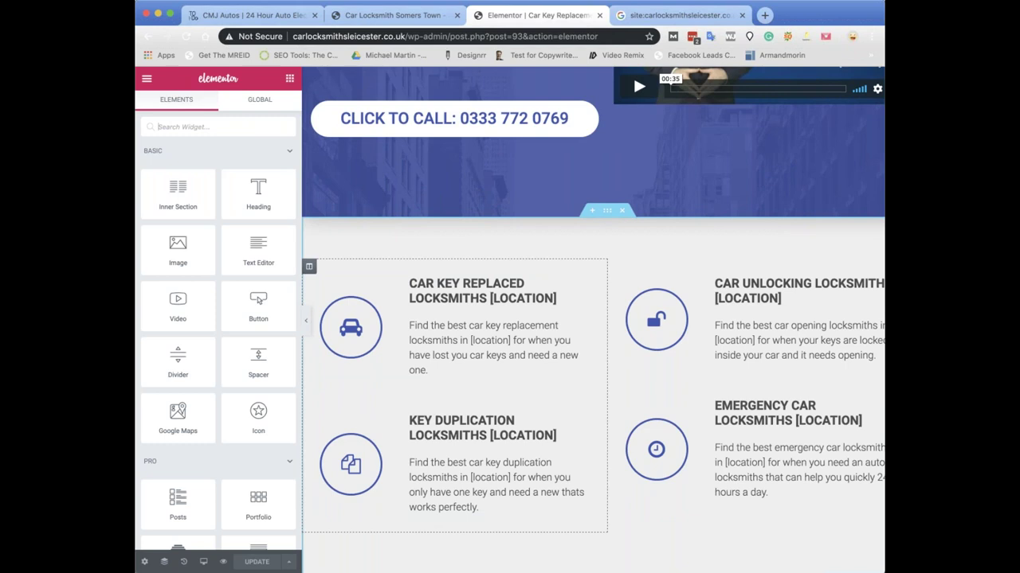
scroll(792, 476, down, 5)
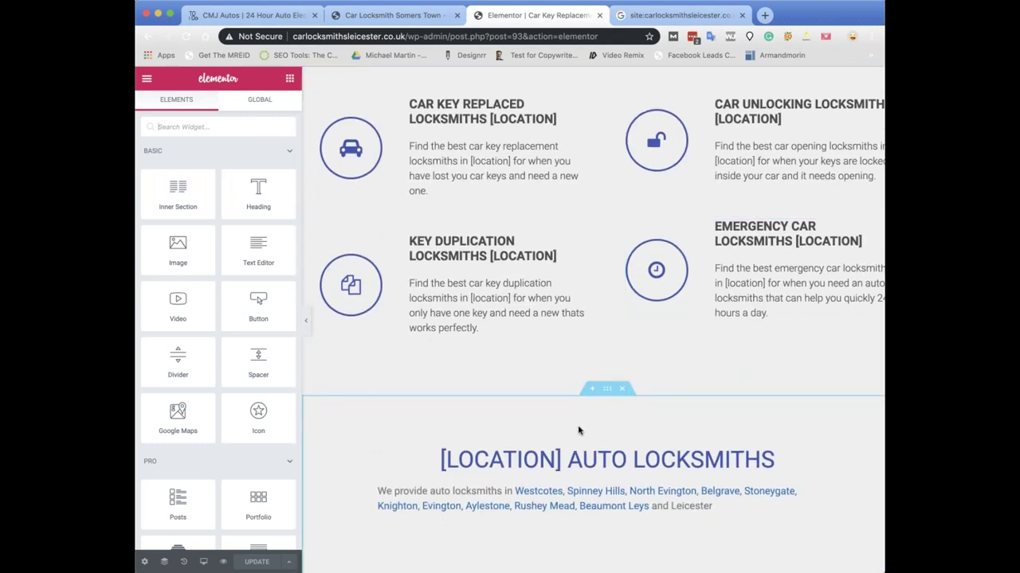
scroll(699, 394, up, 10)
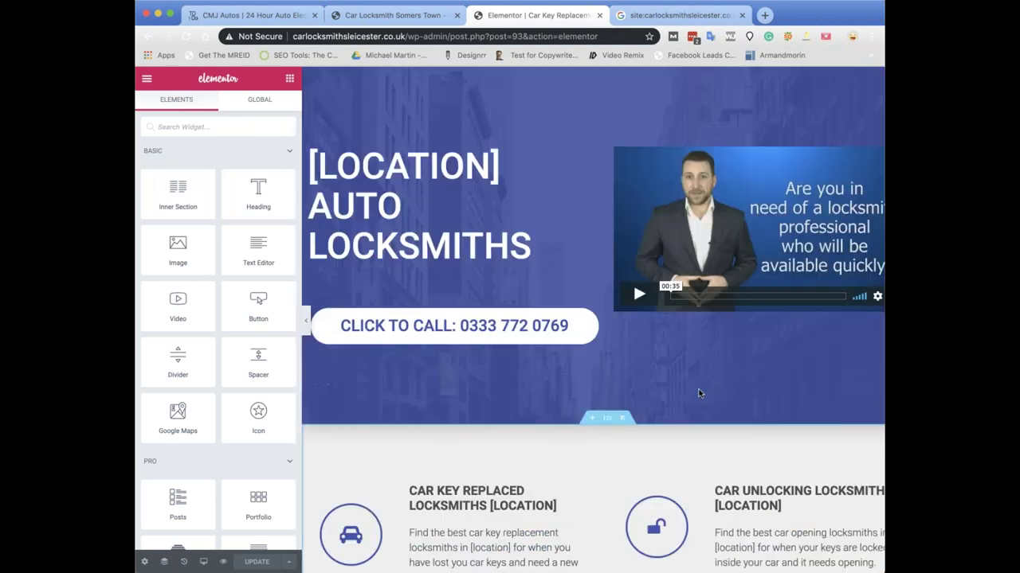
click(406, 37)
key(shift+End)
key(BackSpace)
key(Return)
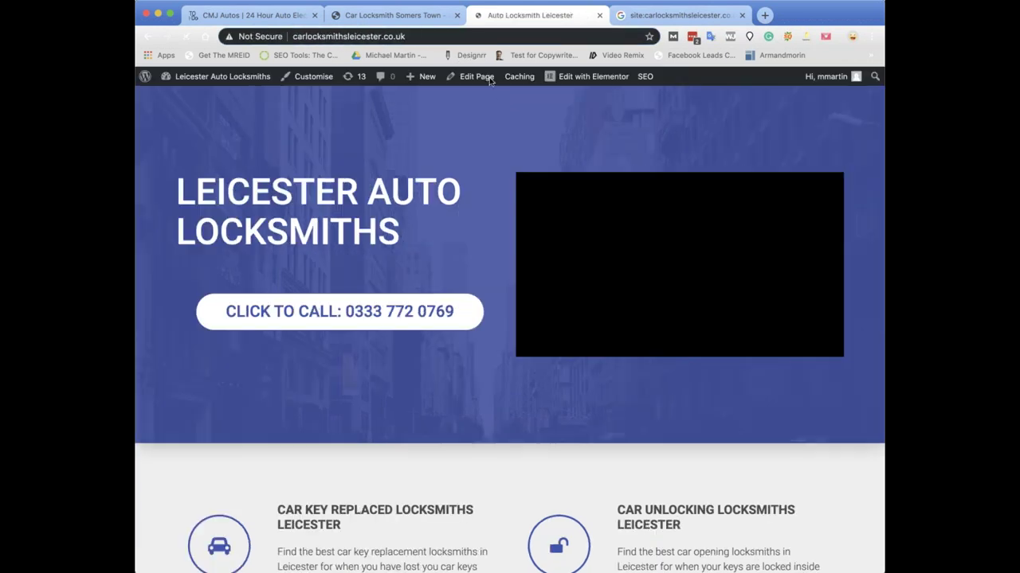
Open the [LOCATION] Auto Locksmiths template page in the Elementor editor.
click(590, 79)
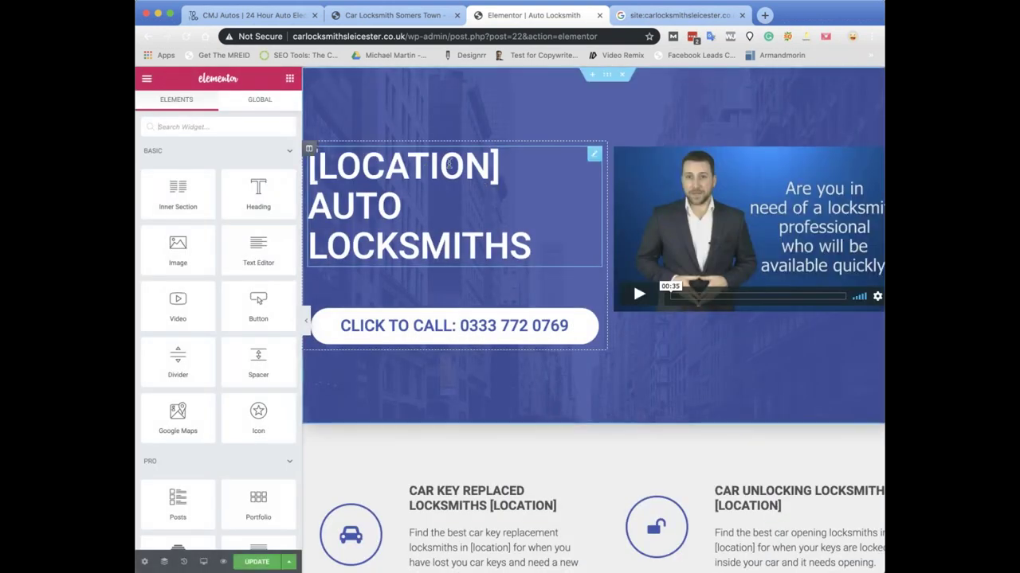
scroll(454, 271, down, 3)
scroll(488, 265, up, 3)
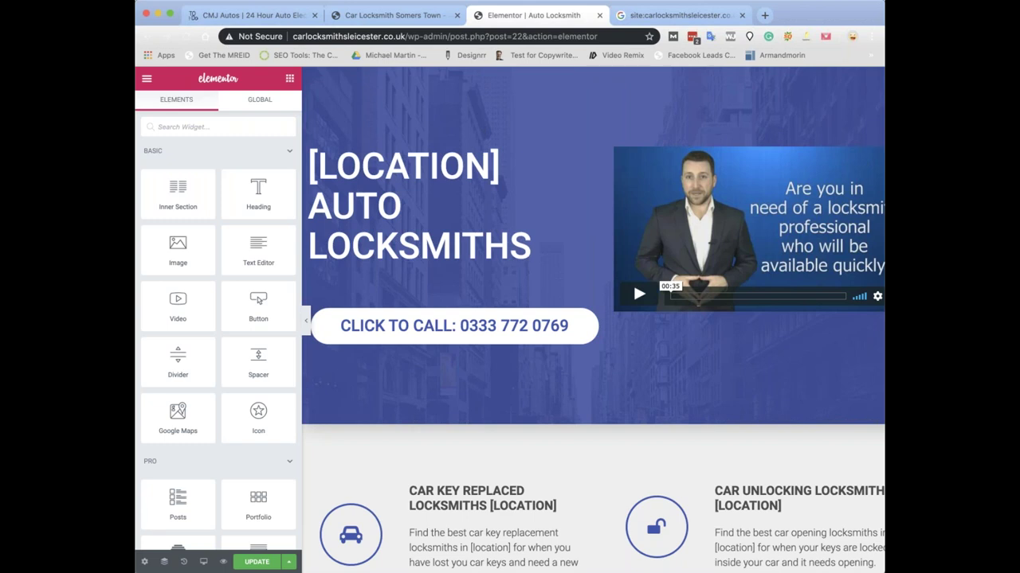
key(super+Tab)
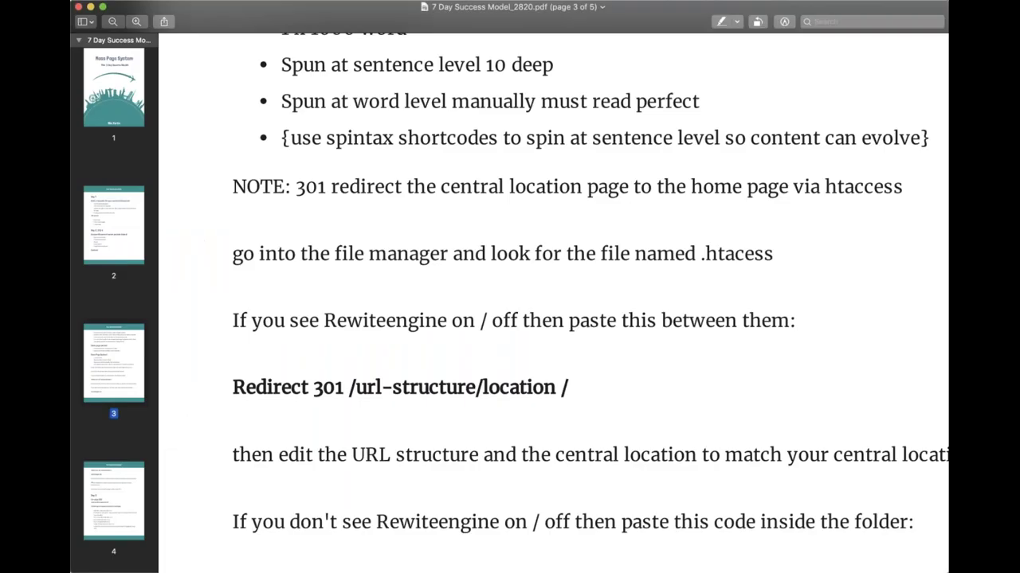
scroll(605, 390, up, 1)
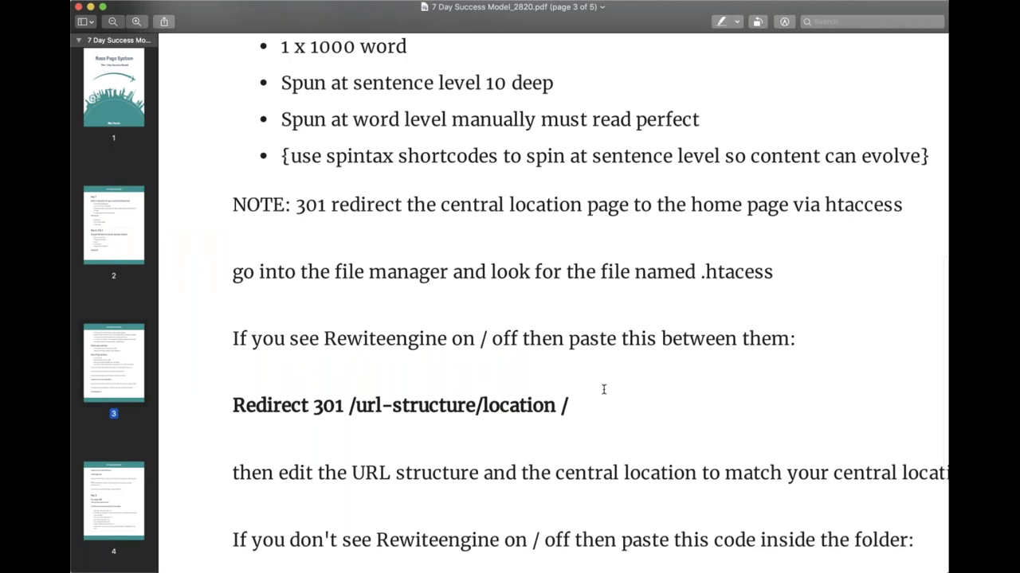
scroll(886, 495, down, 2)
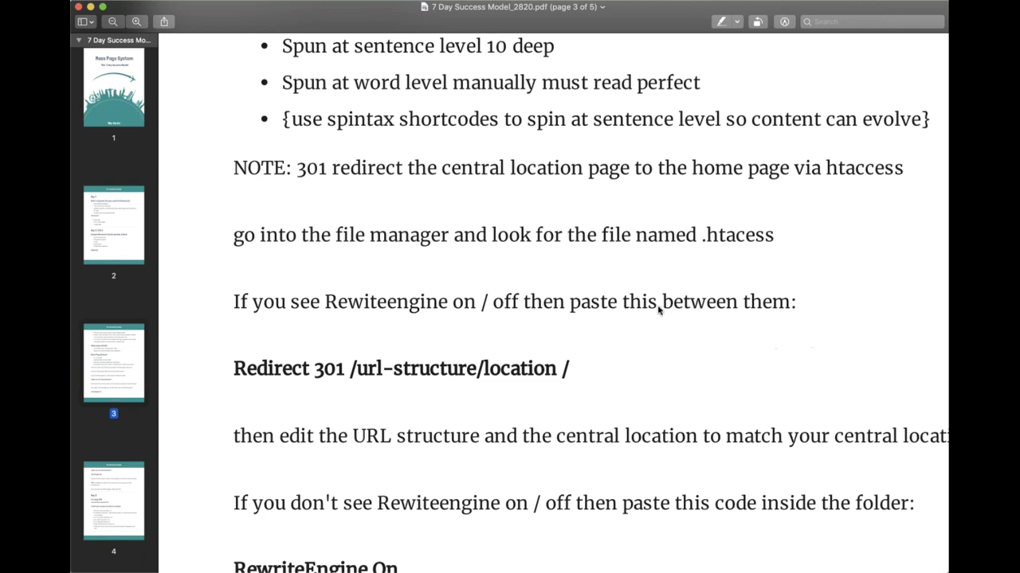
scroll(700, 321, down, 2)
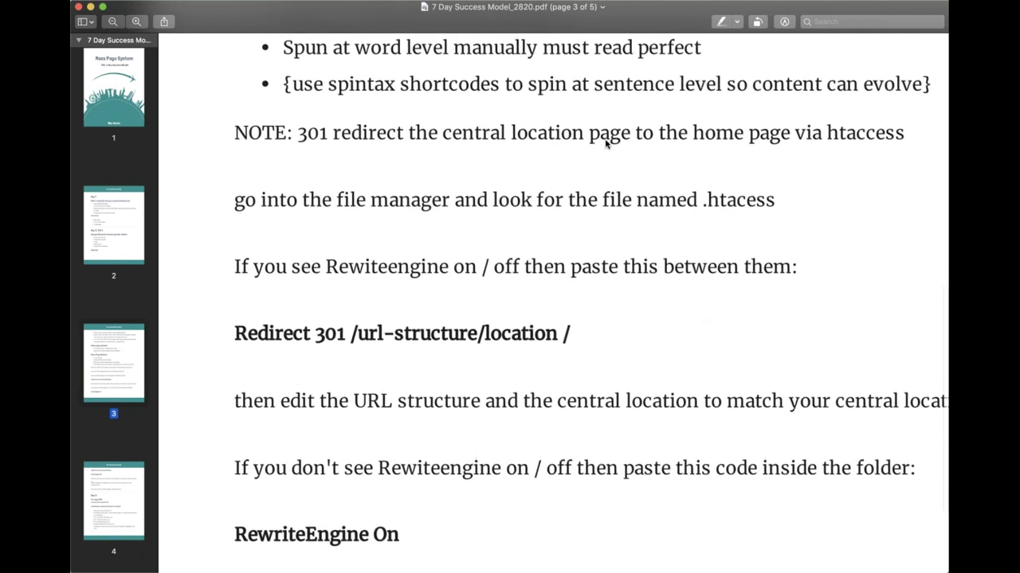
scroll(537, 157, up, 1)
scroll(537, 157, right, 2)
scroll(540, 164, down, 2)
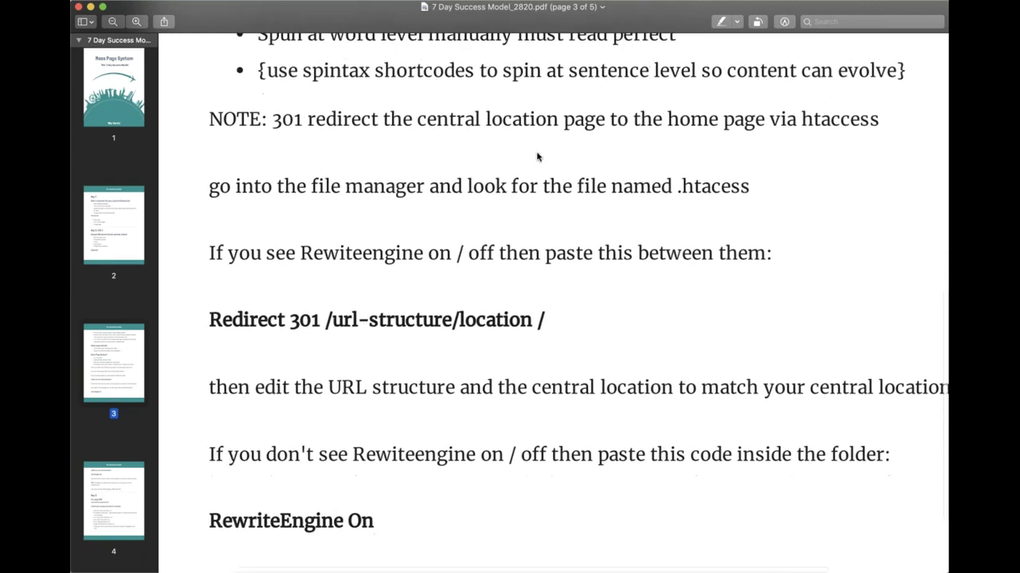
scroll(368, 168, down, 1)
scroll(289, 132, left, 1)
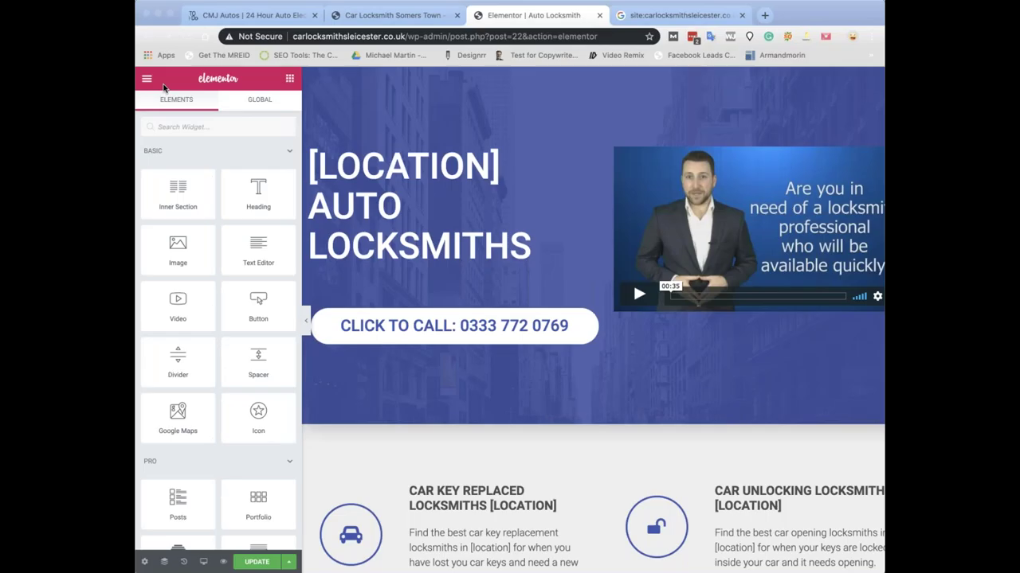
Leave Elementor and open the Car Key Replacement page from the site footer.
click(147, 79)
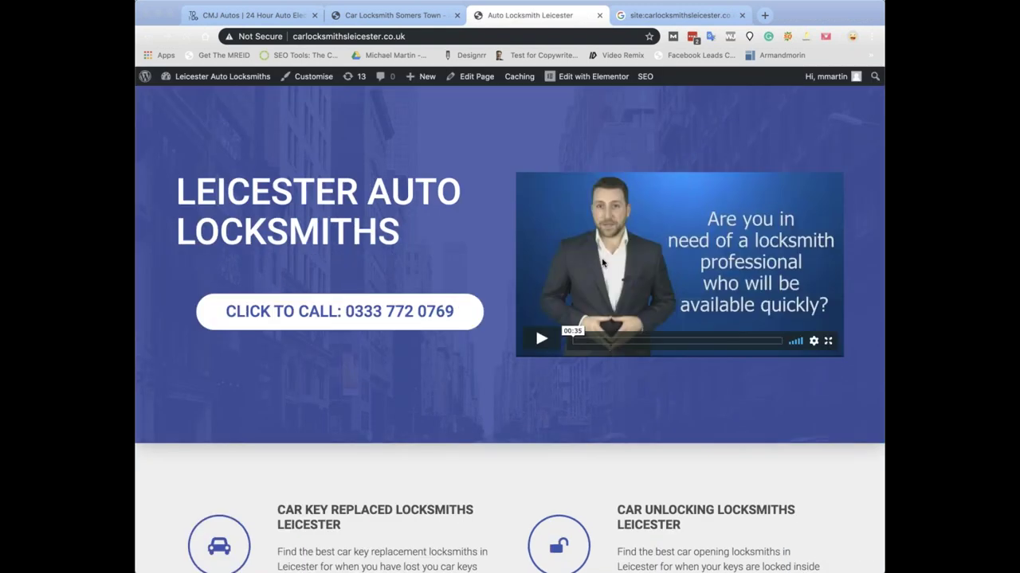
scroll(535, 327, down, 15)
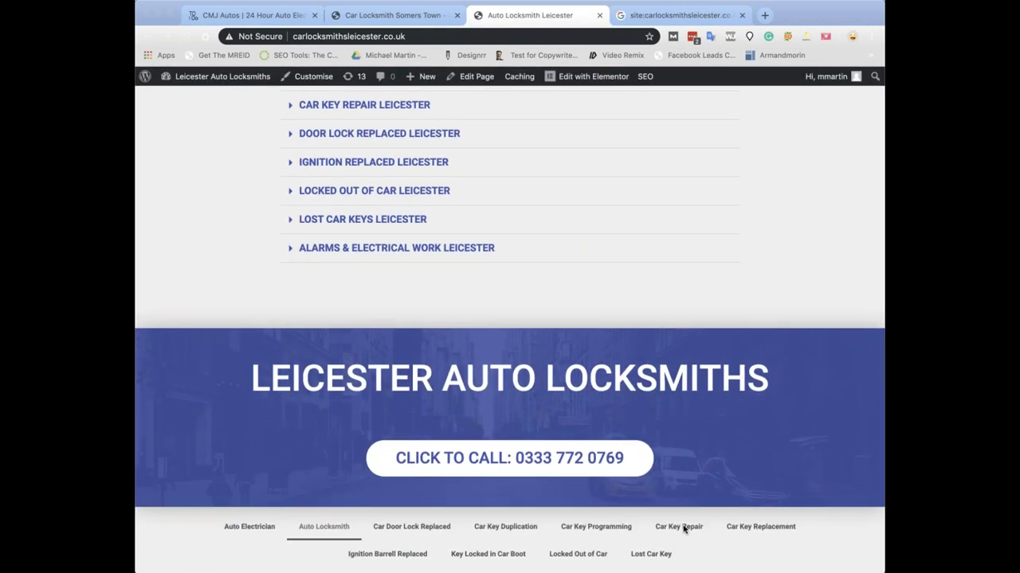
click(684, 529)
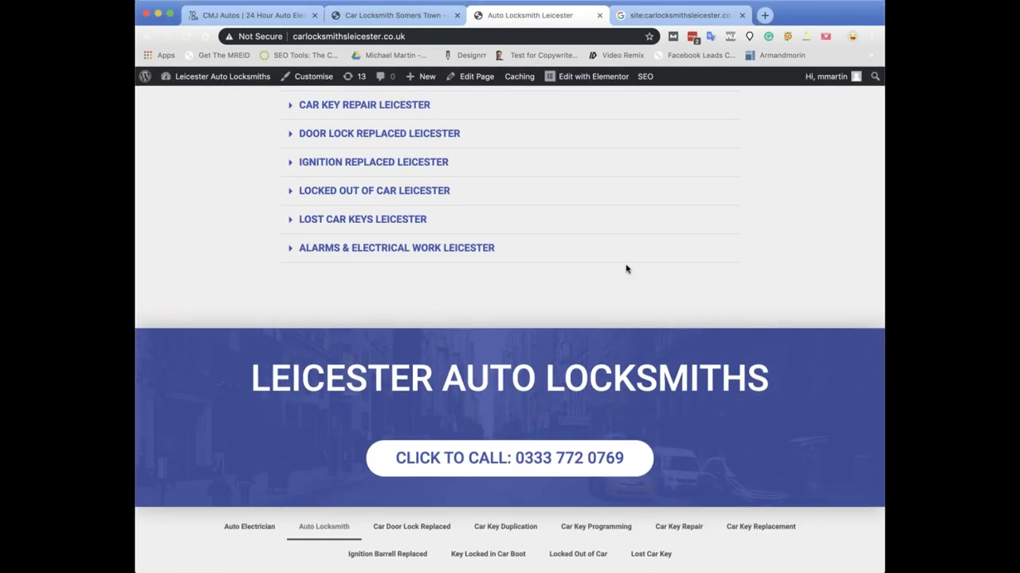
click(732, 528)
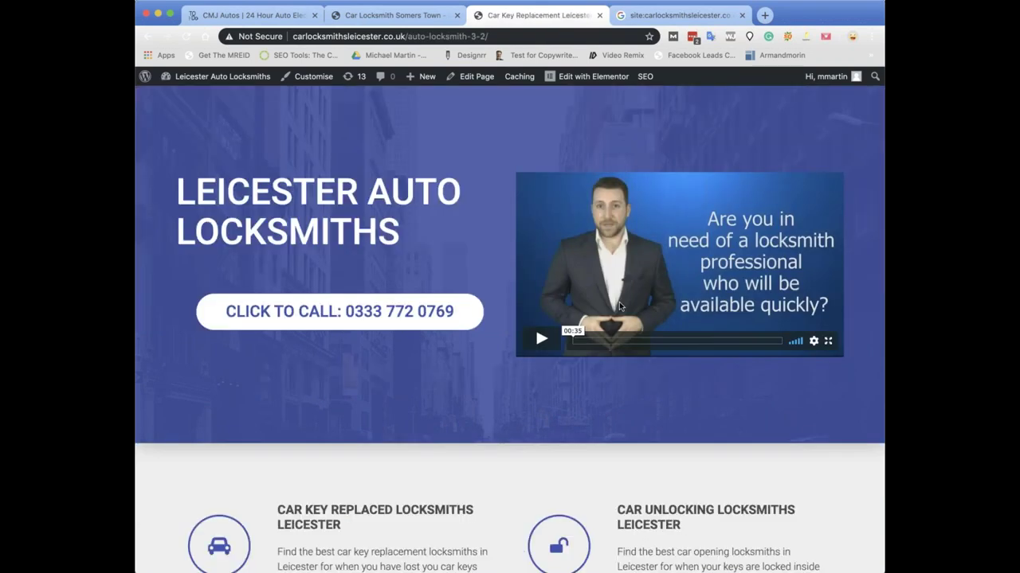
Open the generated Westcotes Auto Locksmiths page at /local/westcotes/ from the location links.
scroll(619, 306, down, 3)
scroll(619, 302, down, 5)
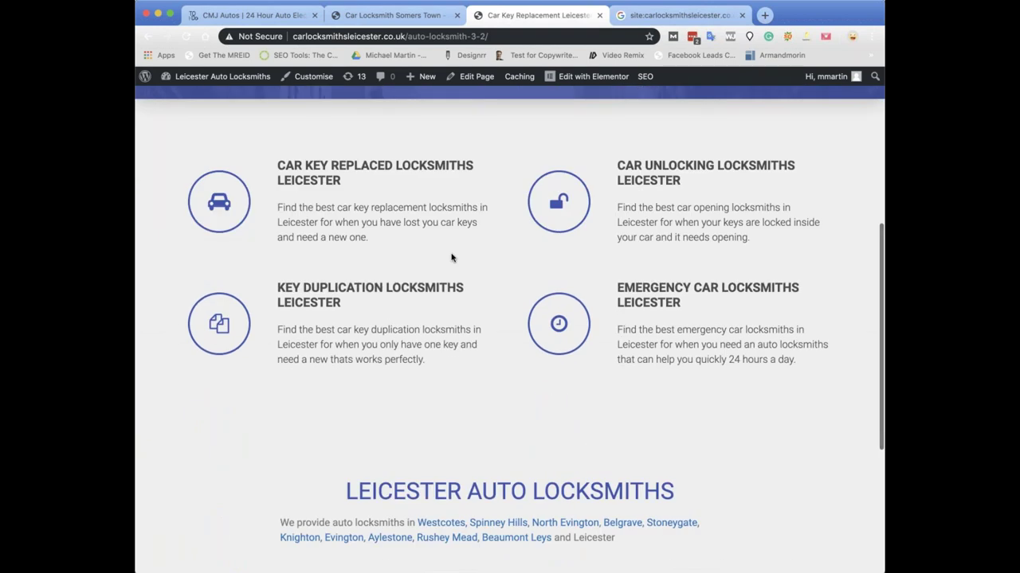
scroll(433, 229, down, 3)
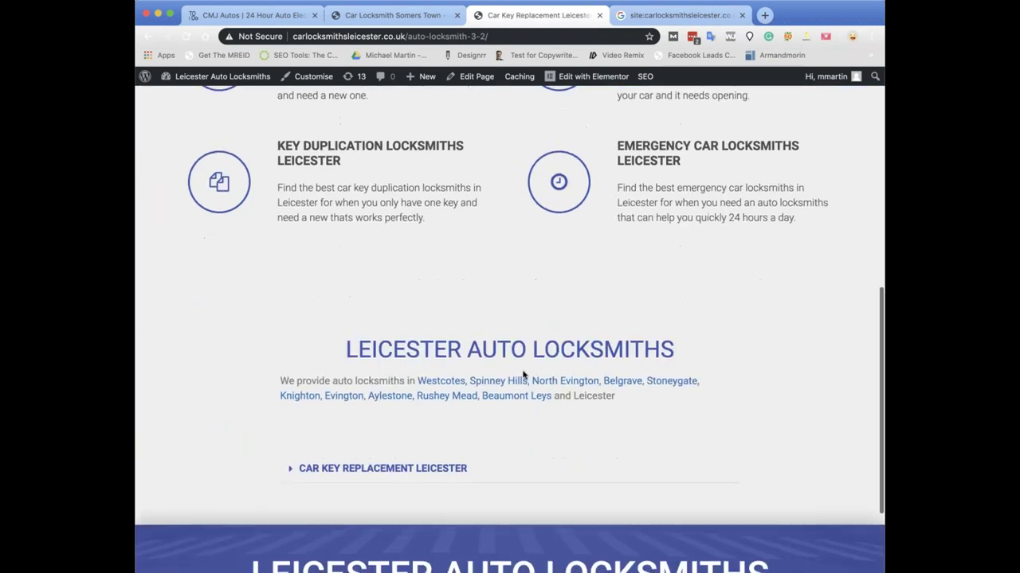
click(445, 383)
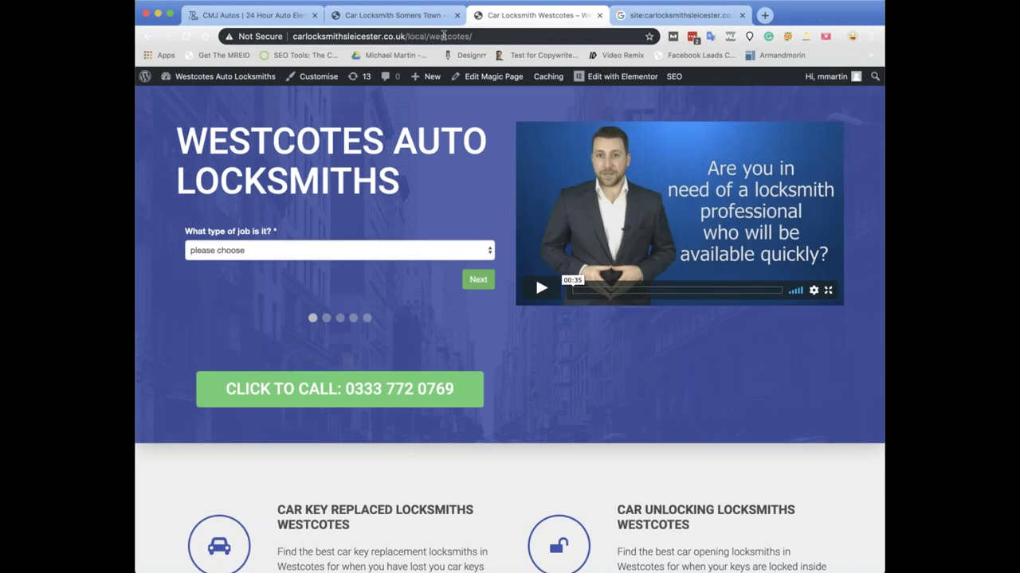
Go to the Dashboard and open Magic Page Settings, showing URL Structure 'local' and Default Radius 30.
mouse_move(227, 78)
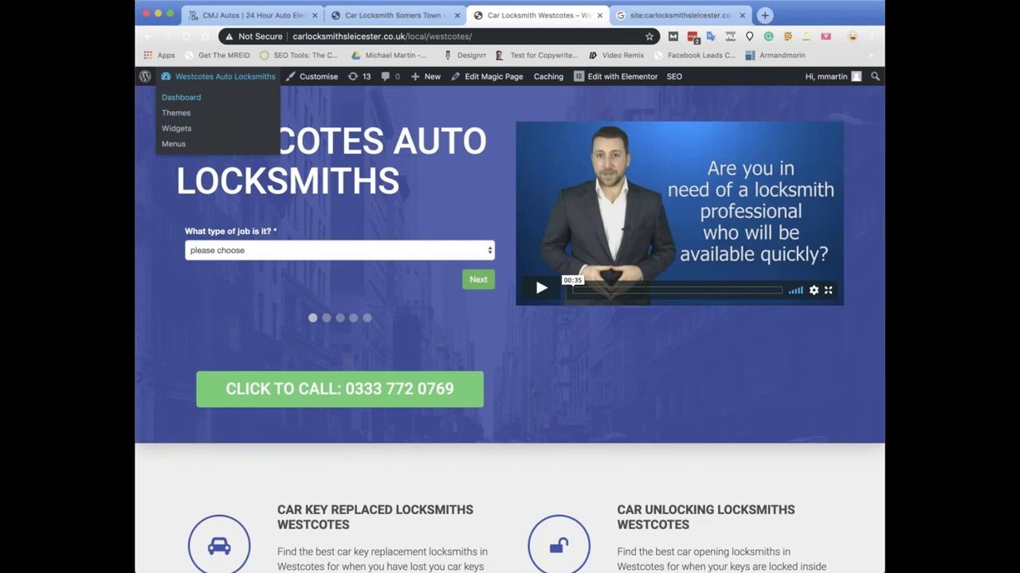
click(183, 102)
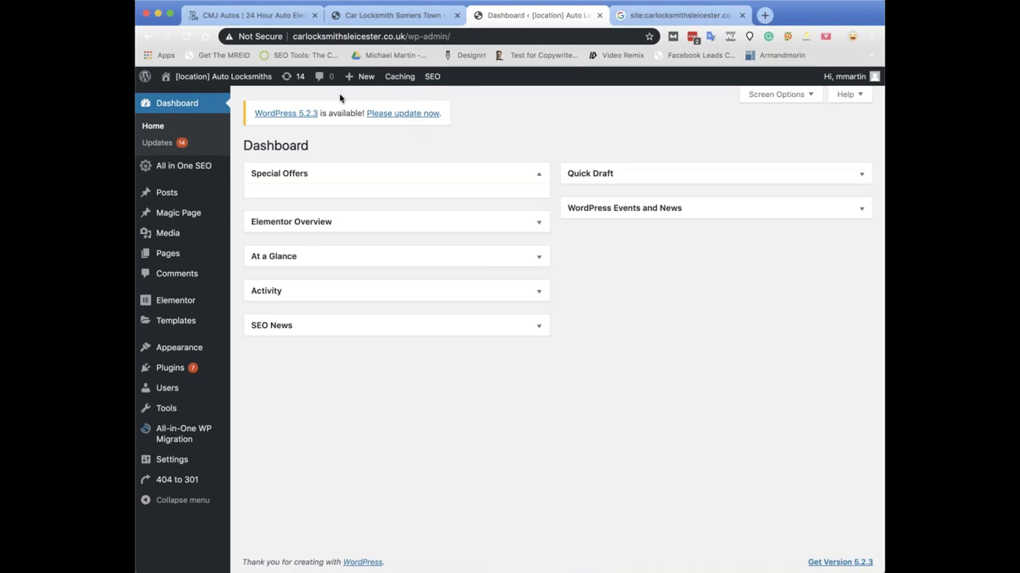
mouse_move(181, 215)
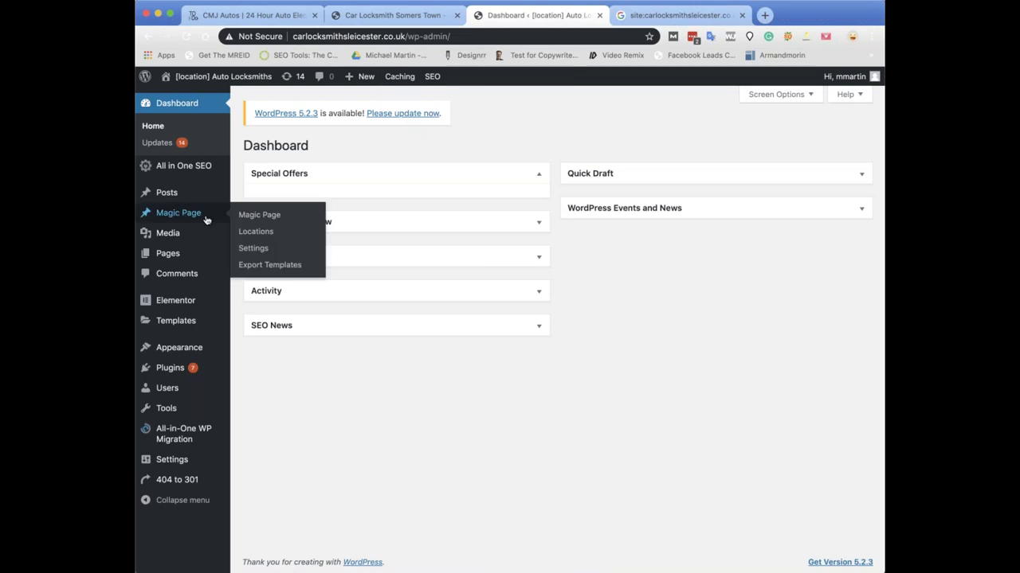
click(254, 248)
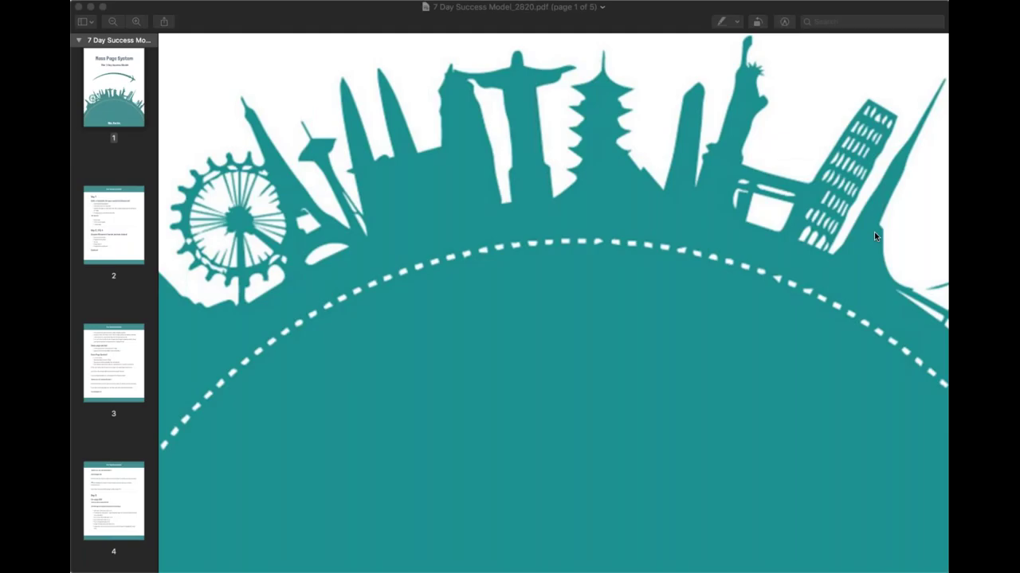
Show the guide's page 3 htaccess steps with 'Redirect 301 /url-structure/location /' in Preview.
click(873, 232)
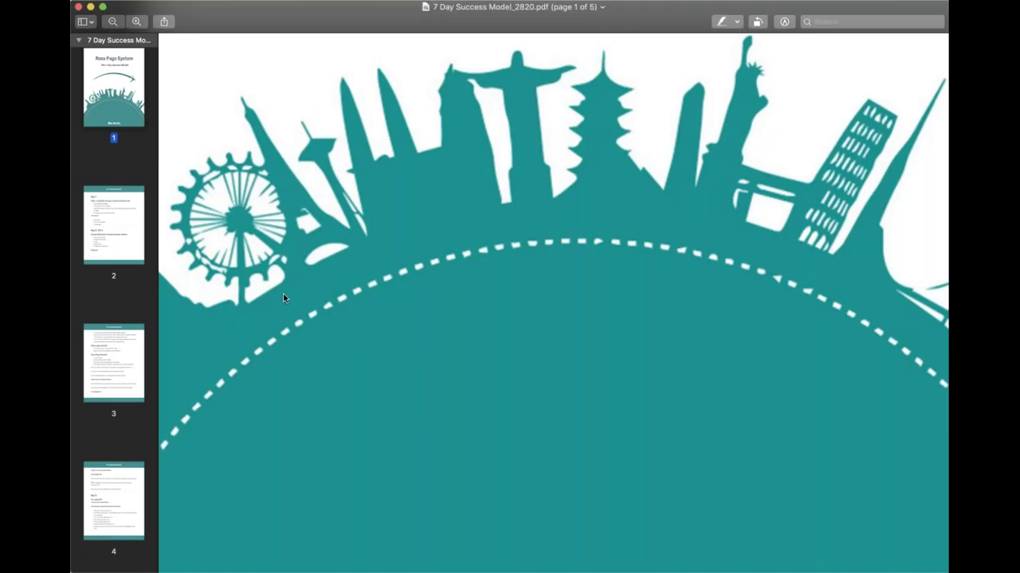
click(111, 397)
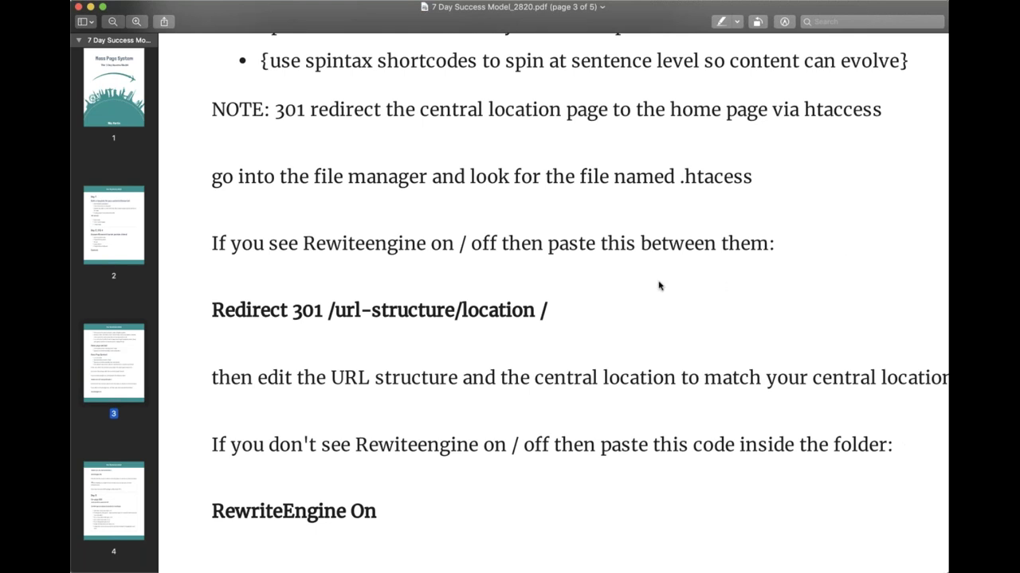
scroll(658, 285, up, 1)
scroll(658, 285, down, 1)
double_click(692, 176)
click(681, 176)
drag(679, 176, 754, 177)
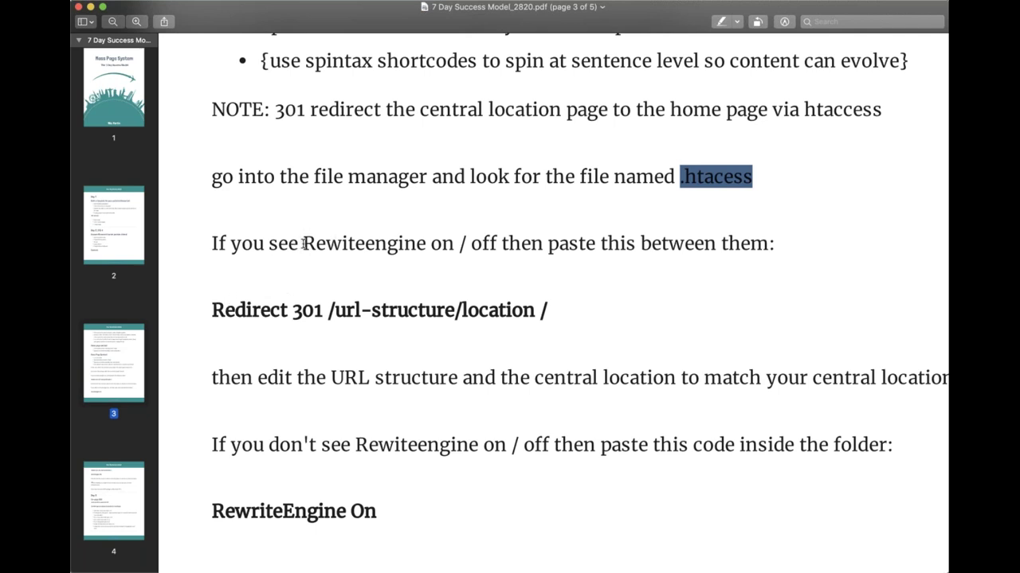
drag(301, 243, 453, 238)
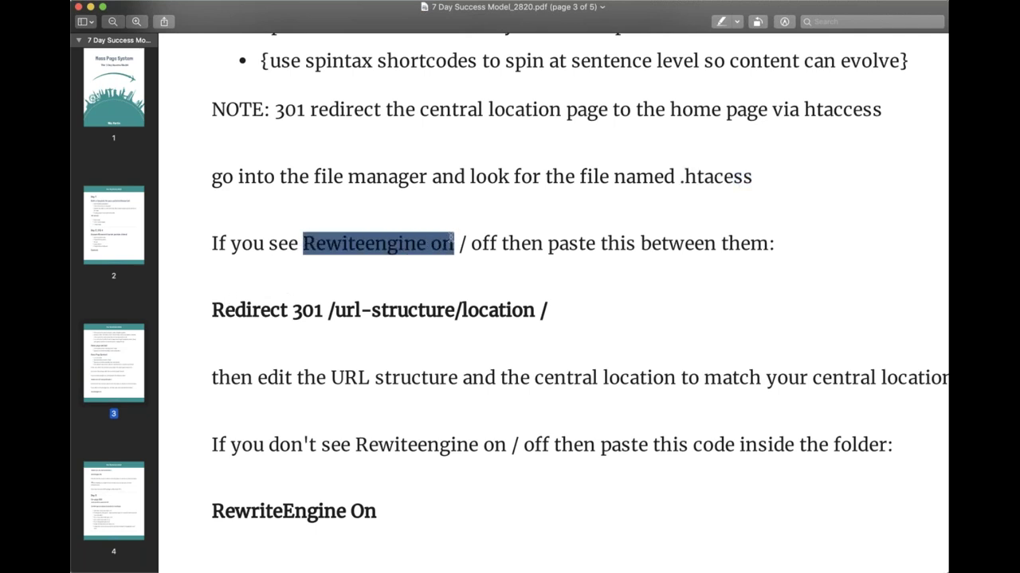
double_click(489, 244)
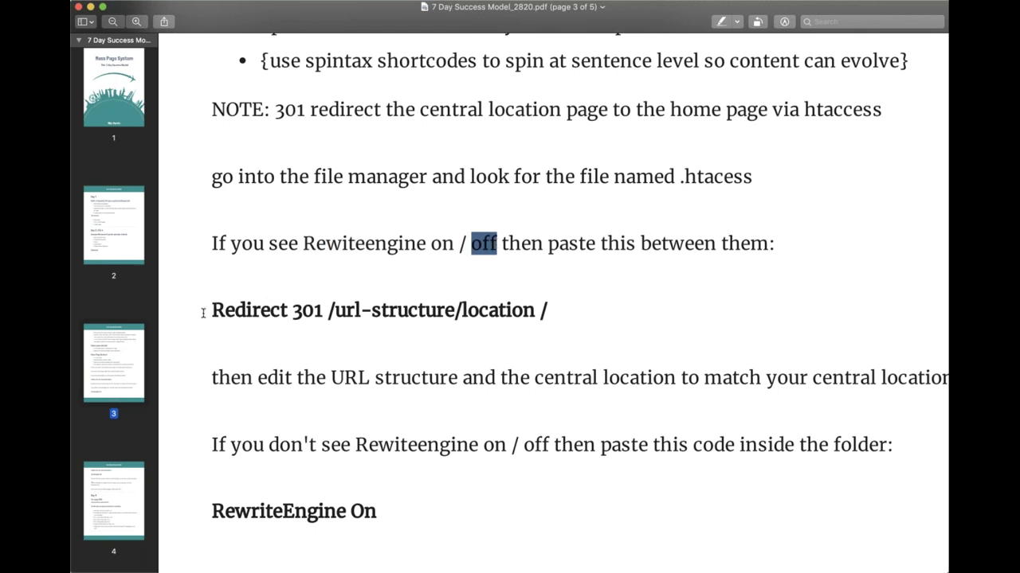
drag(211, 310, 550, 312)
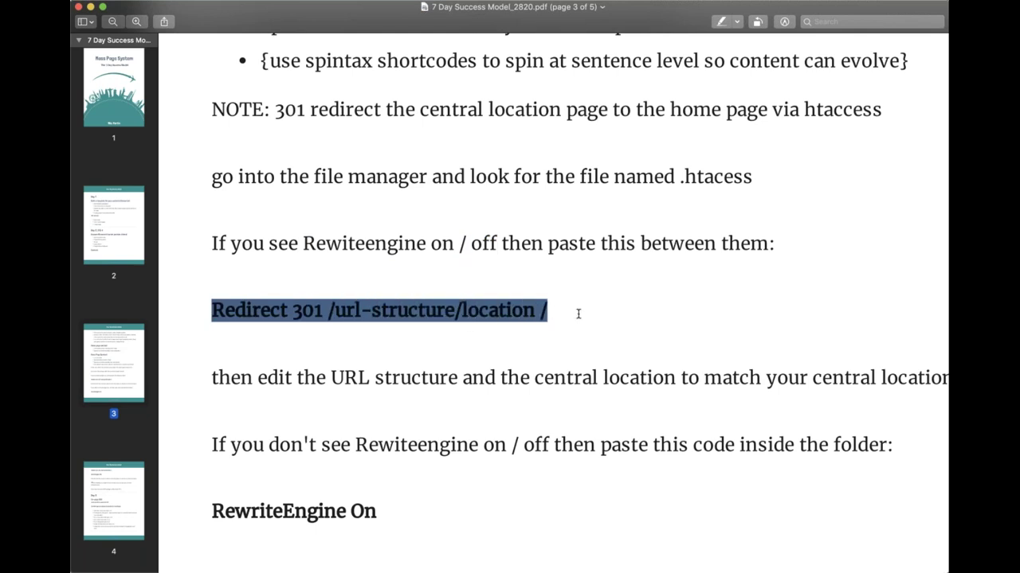
click(578, 314)
drag(335, 311, 455, 309)
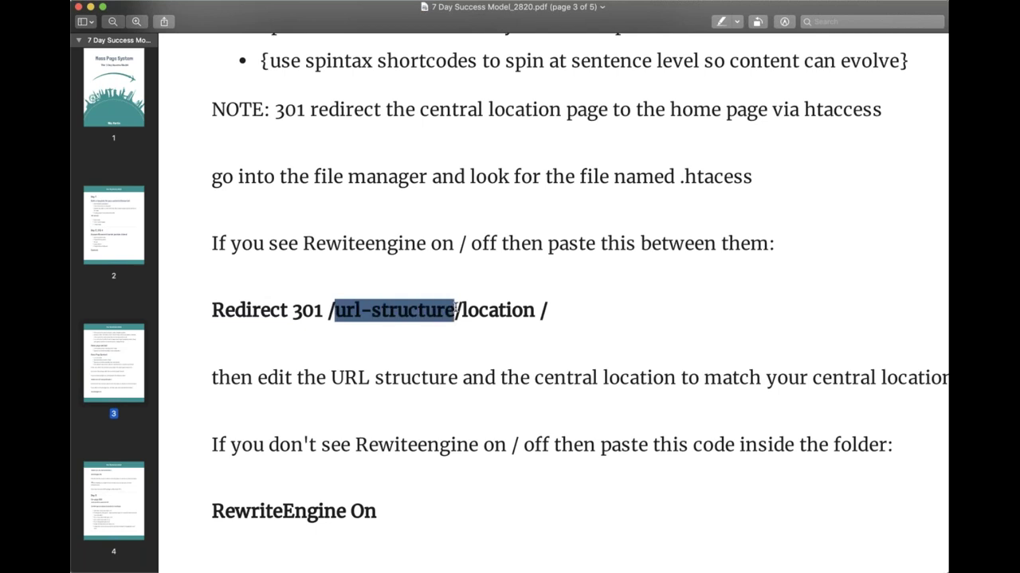
double_click(499, 312)
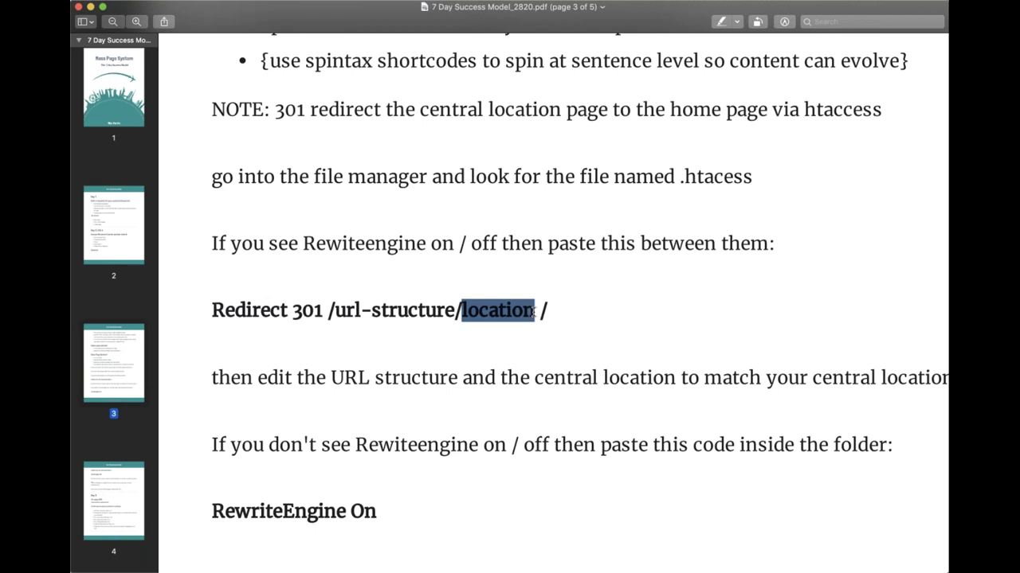
click(534, 312)
drag(534, 312, 540, 312)
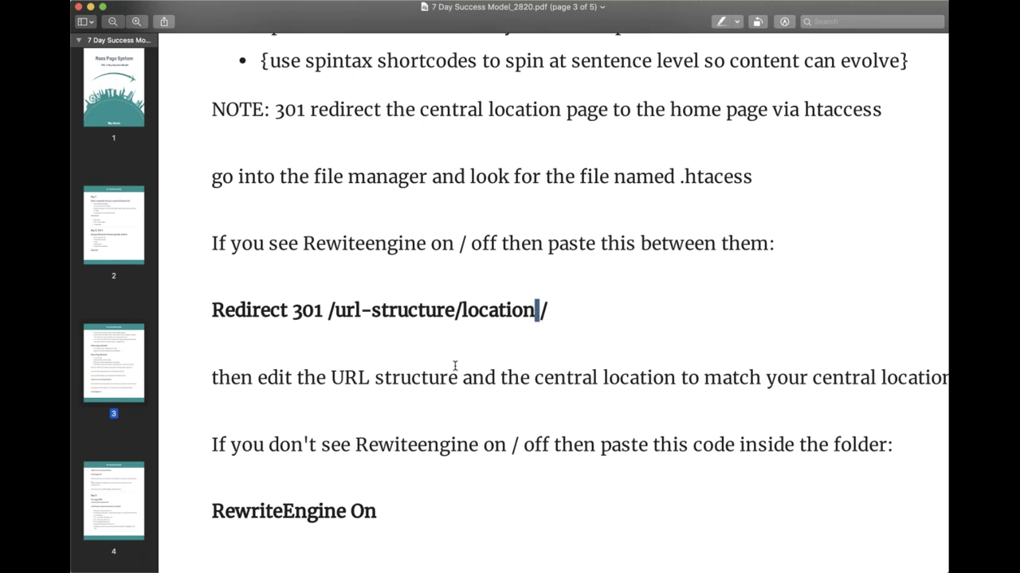
click(539, 311)
double_click(539, 310)
scroll(586, 373, down, 2)
drag(356, 372, 508, 374)
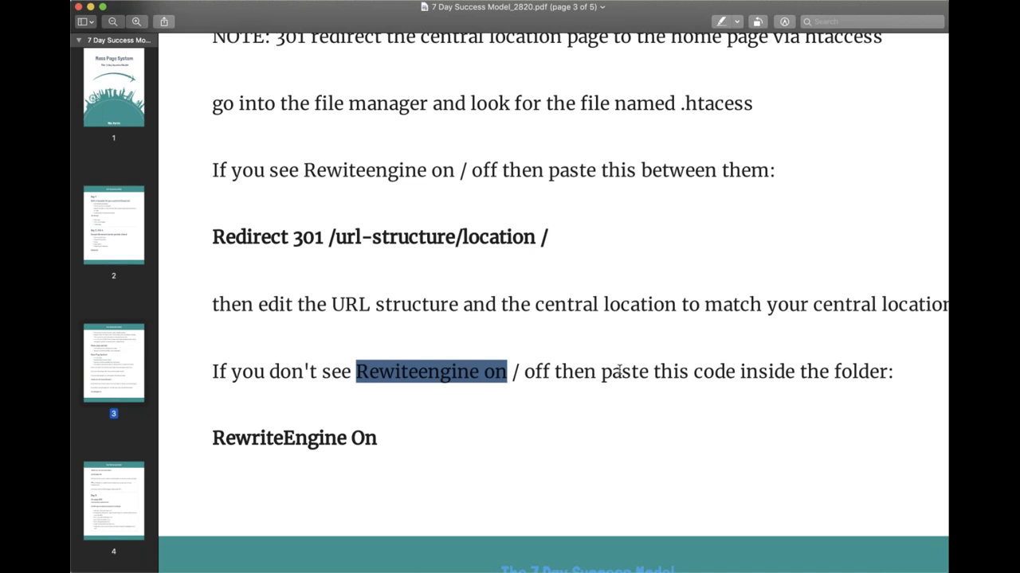
scroll(619, 380, down, 2)
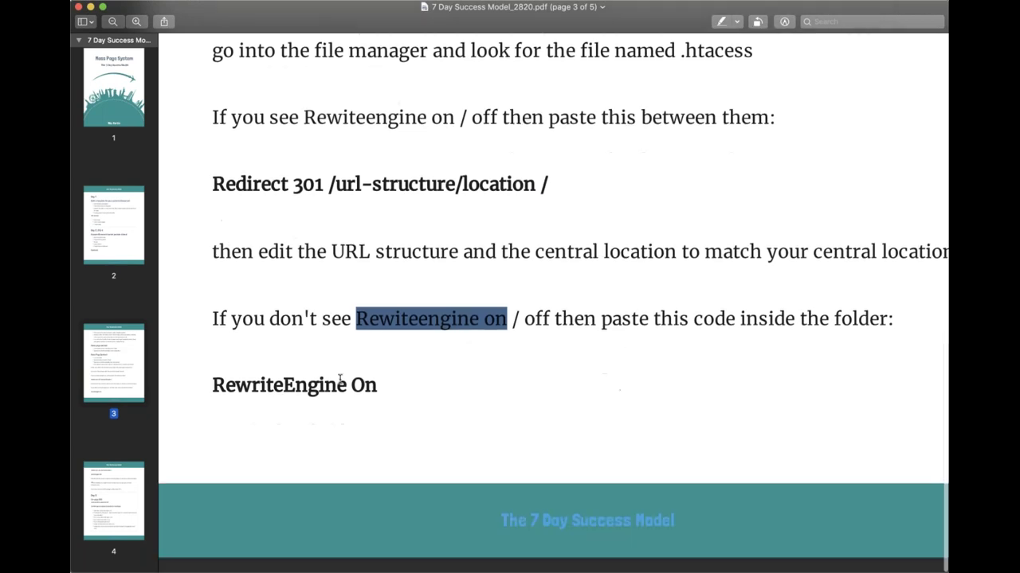
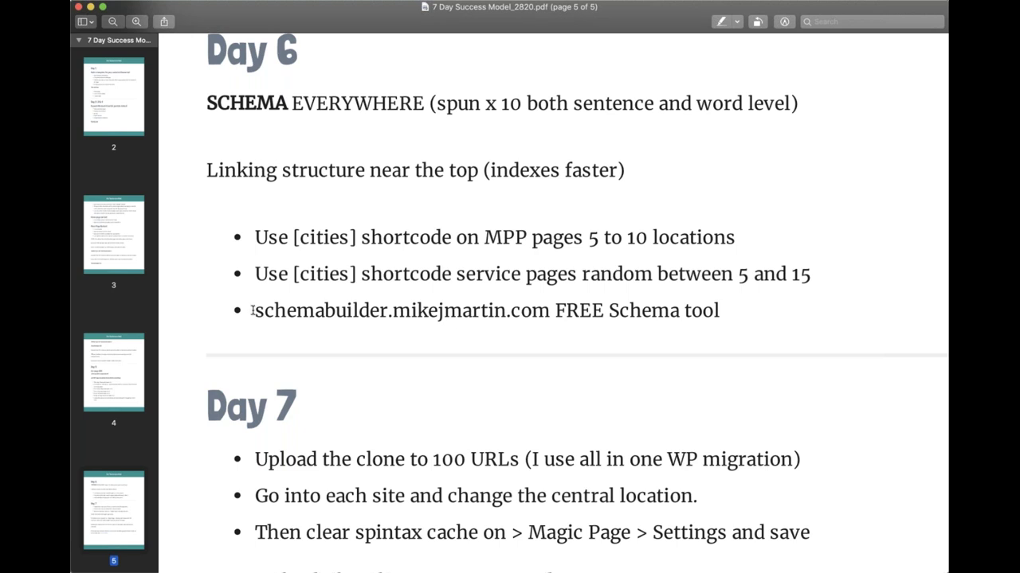
Select the whole free Schema builder tool line under Day 6, then scroll down to the Day 7 steps.
drag(252, 310, 550, 312)
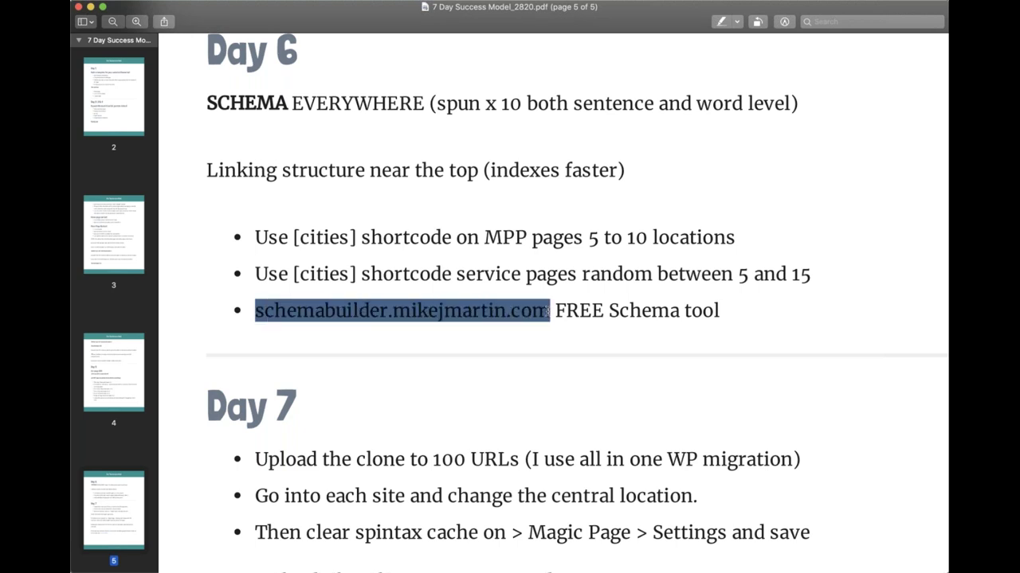
drag(732, 315, 251, 292)
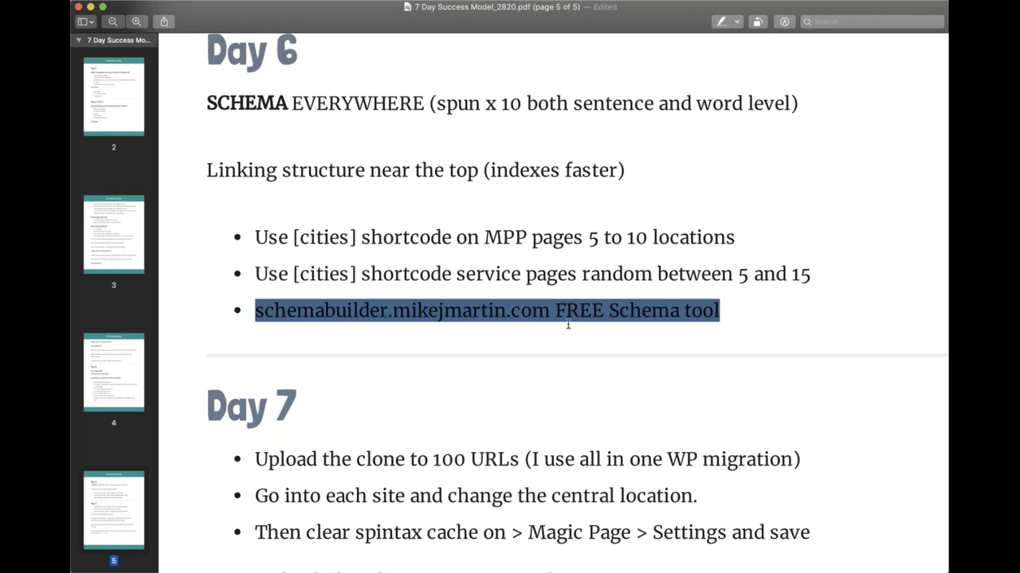
scroll(693, 309, down, 2)
scroll(692, 276, up, 3)
scroll(720, 383, down, 5)
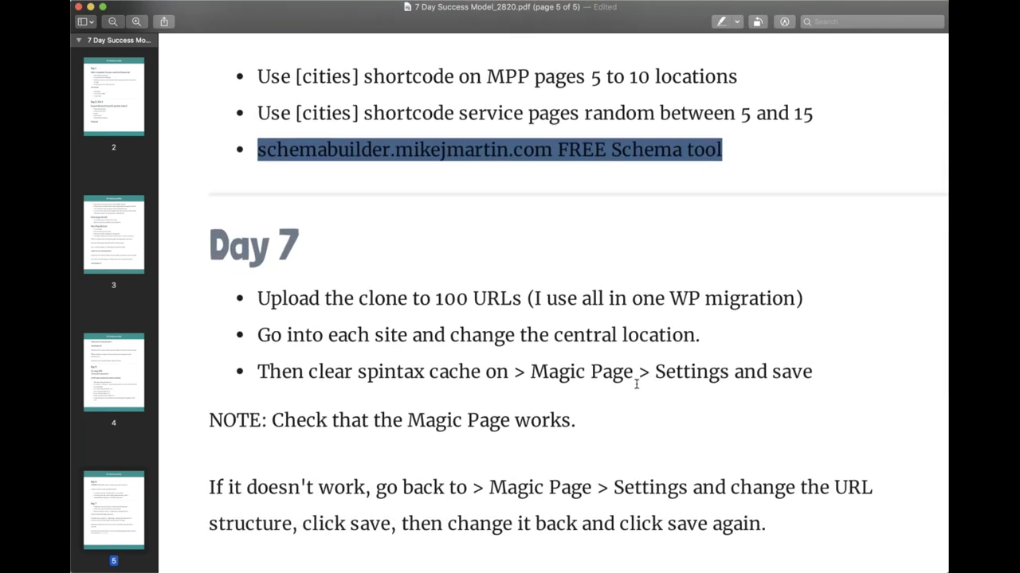
scroll(636, 385, up, 5)
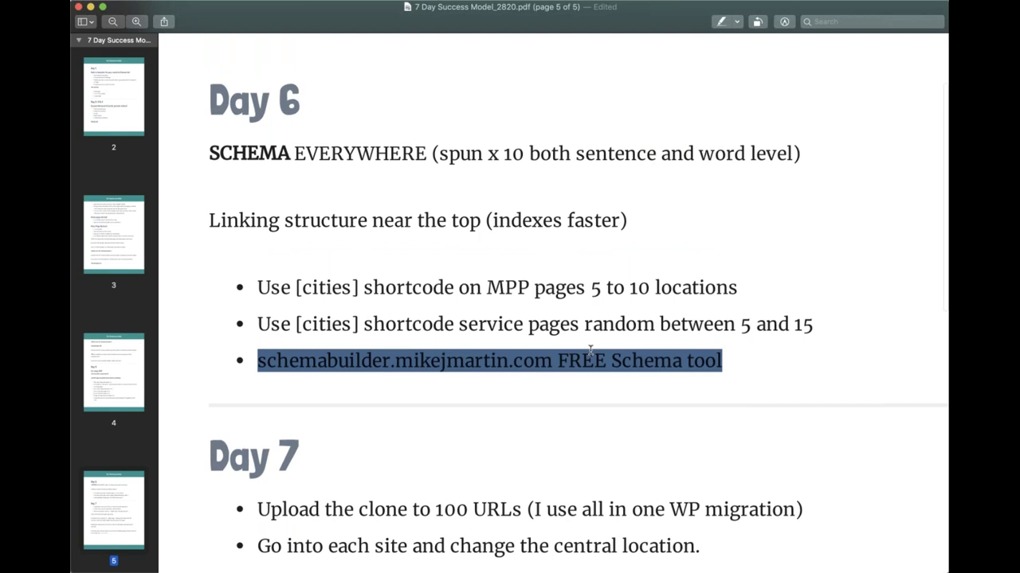
scroll(591, 351, down, 8)
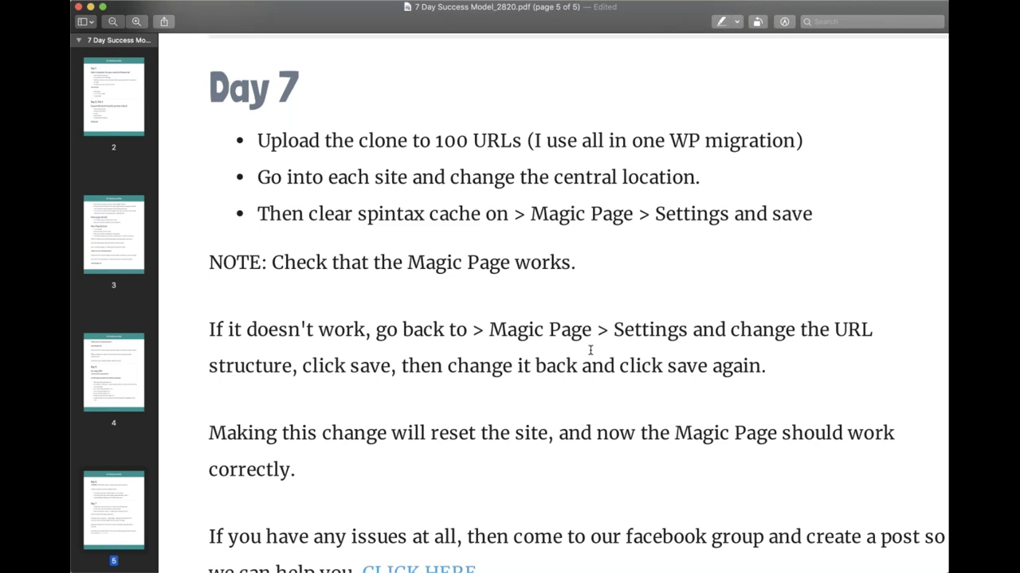
Deselect the schema line and scroll to the Magic Page troubleshooting note at the end of page 5.
click(590, 350)
scroll(621, 348, down, 5)
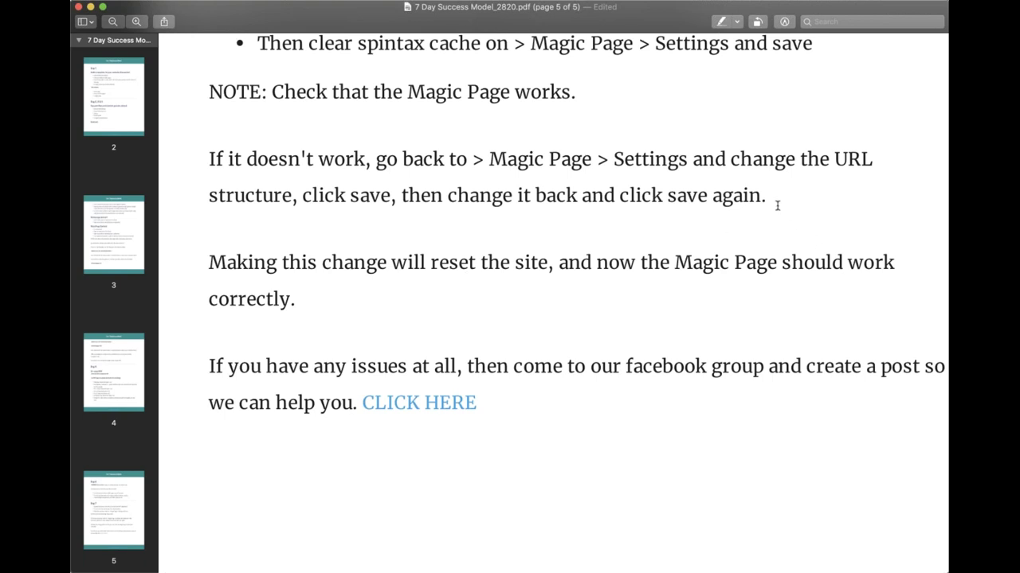
Scroll through page 5's final paragraphs and select the CLICK HERE link text.
scroll(686, 254, down, 3)
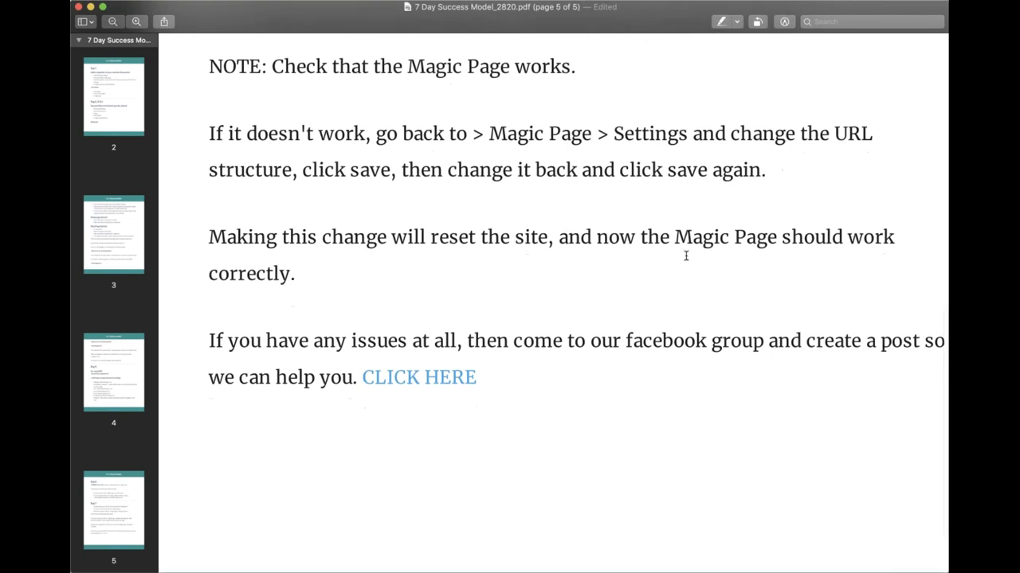
scroll(808, 263, up, 1)
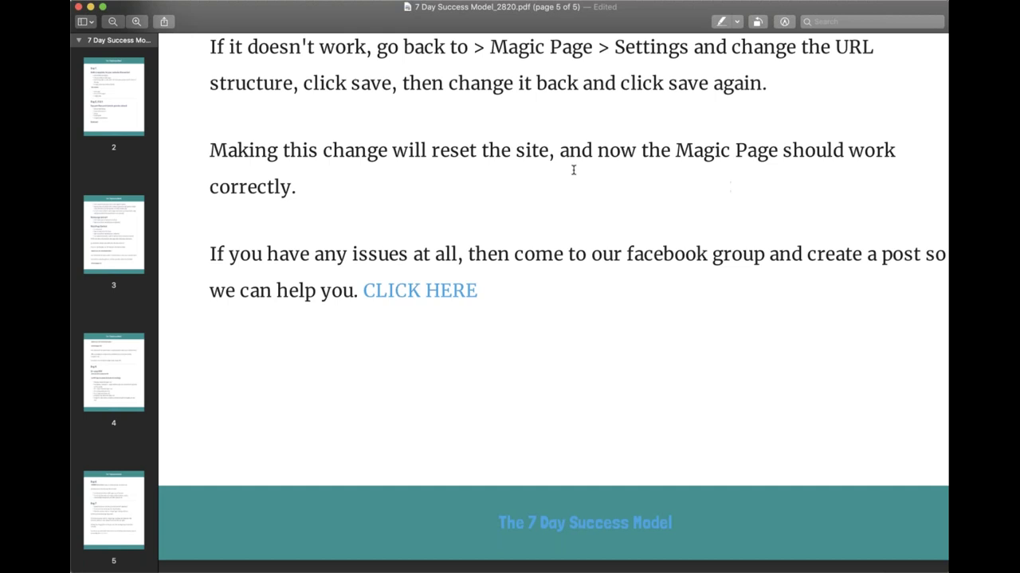
scroll(557, 292, down, 1)
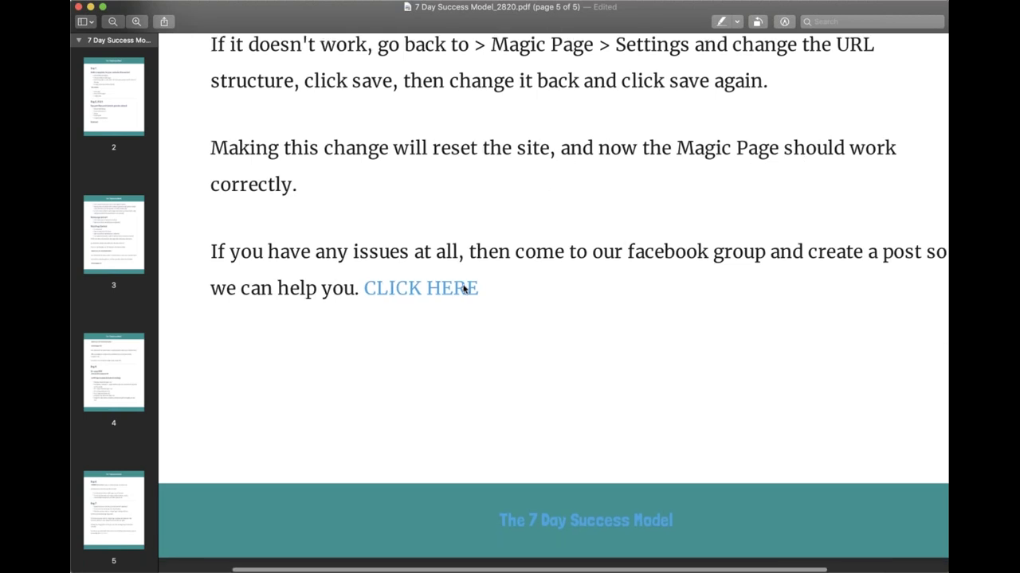
scroll(522, 318, up, 5)
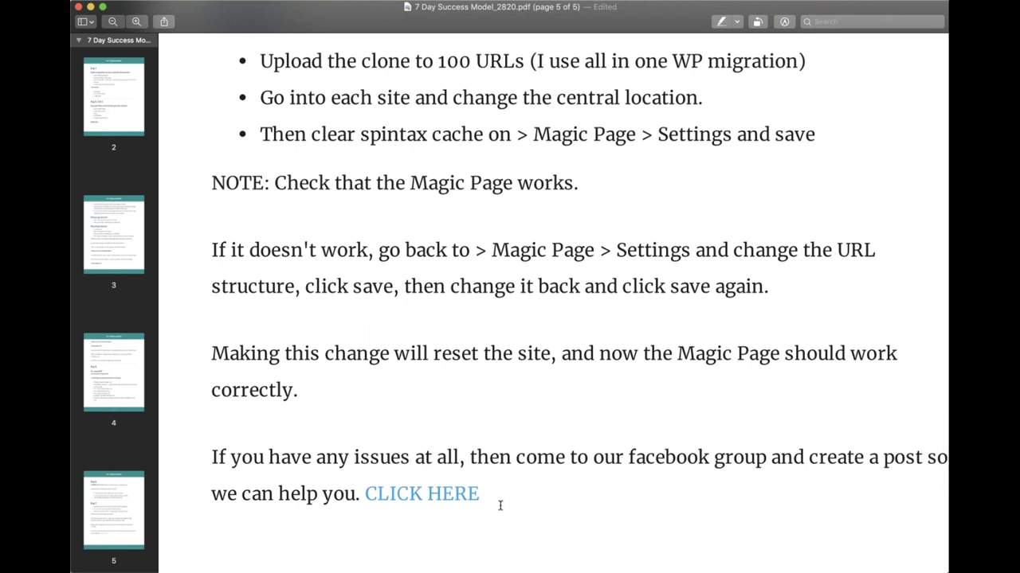
drag(470, 493, 372, 491)
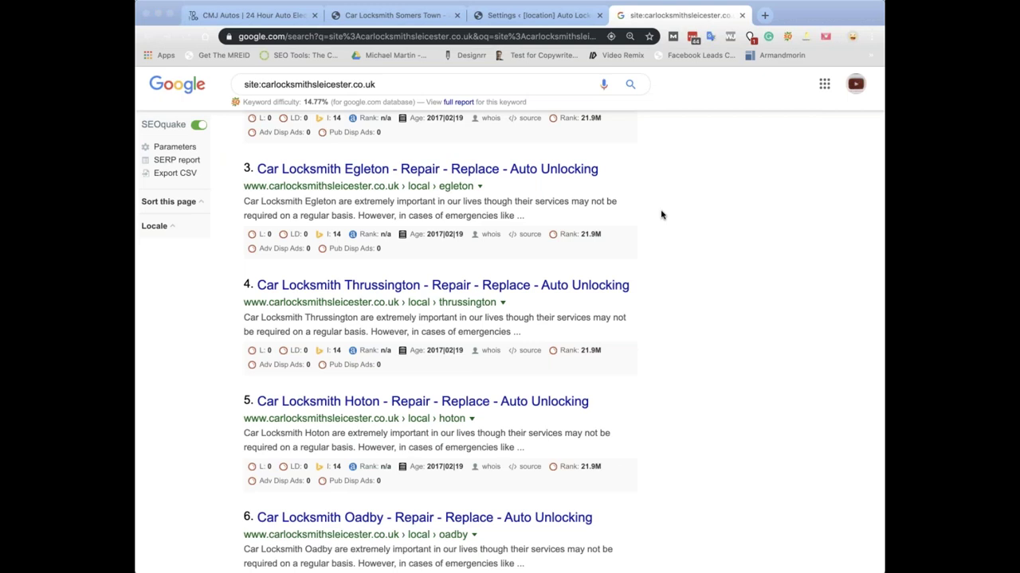
Place the cursor in the browser address bar to enter a new web address.
click(424, 35)
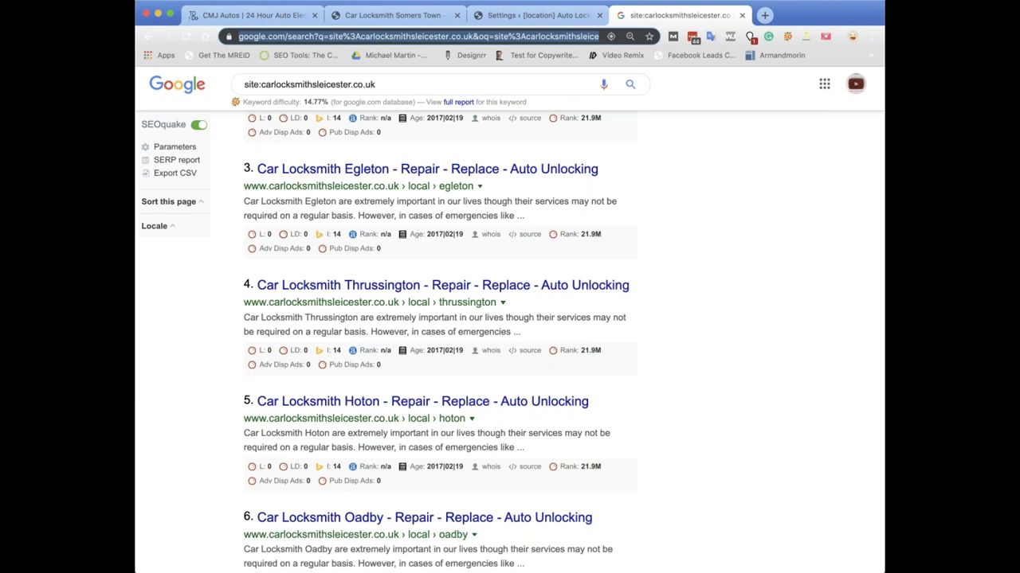
Load build.masswebsitebuilder.com and focus the country field of its location form.
text(build.)
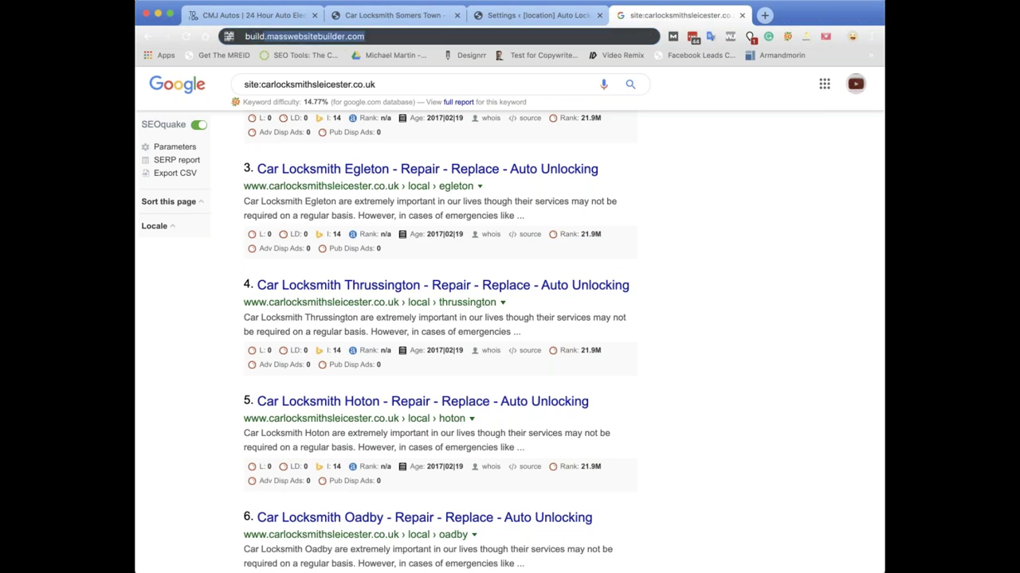
key(Return)
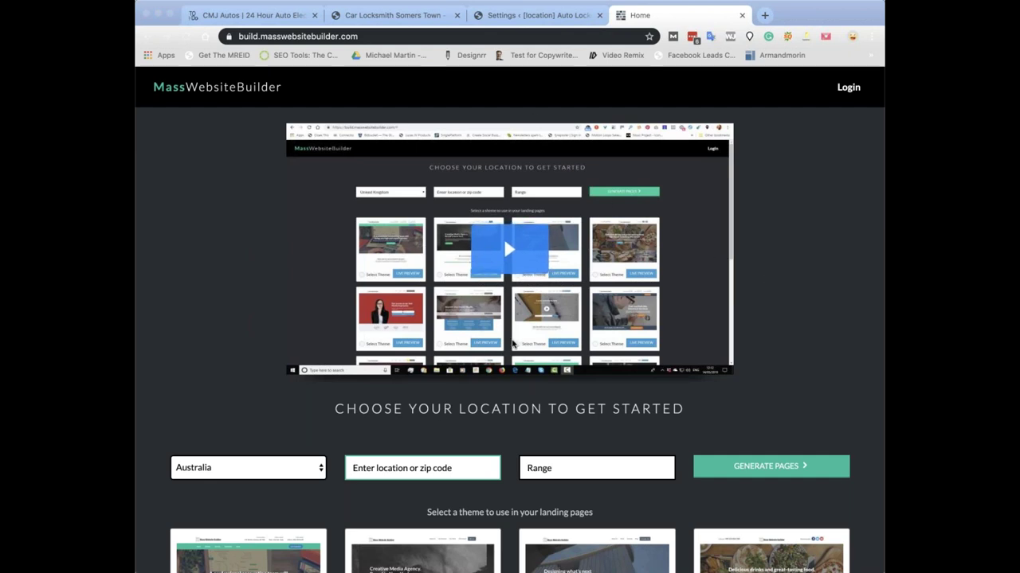
scroll(525, 383, down, 4)
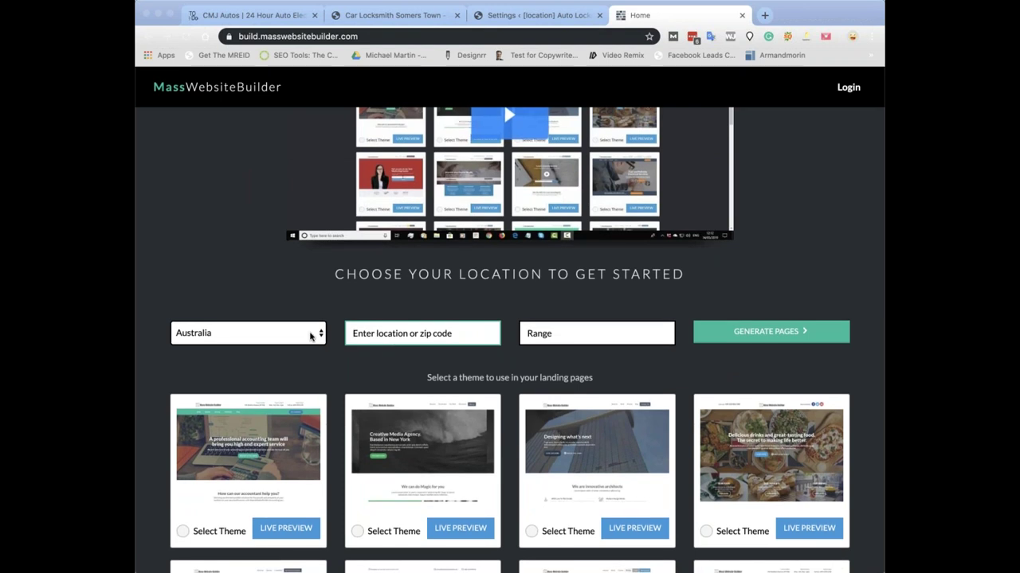
click(317, 335)
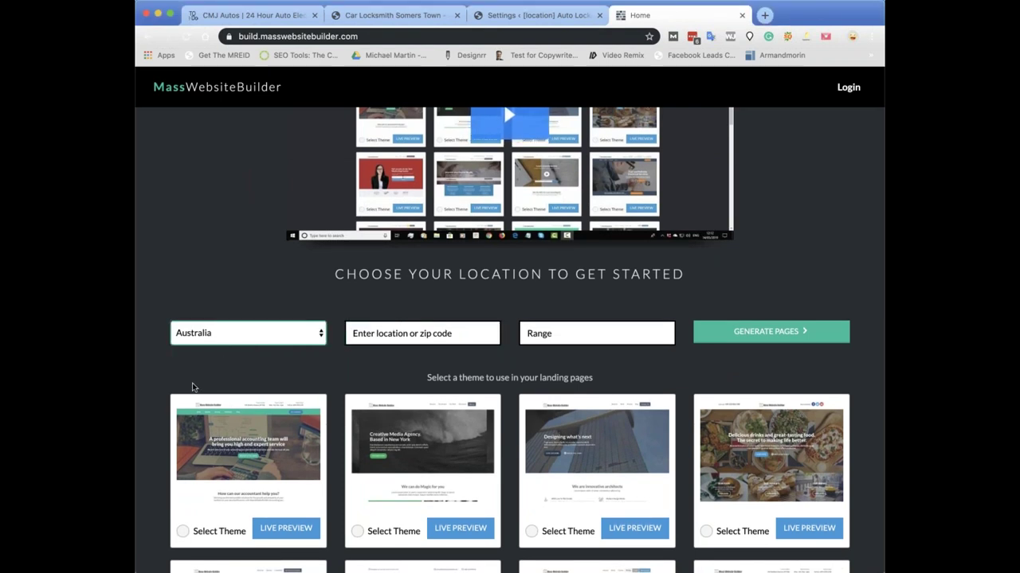
Set the country to Spain, the location to Alicante, Valencia and the range to 30.
key(s)
click(440, 333)
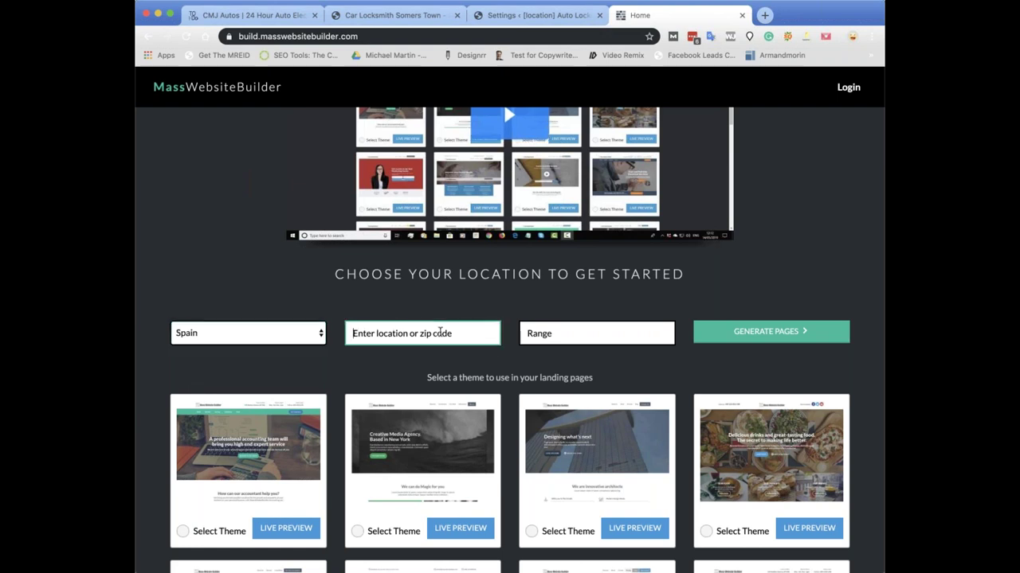
text(alicante)
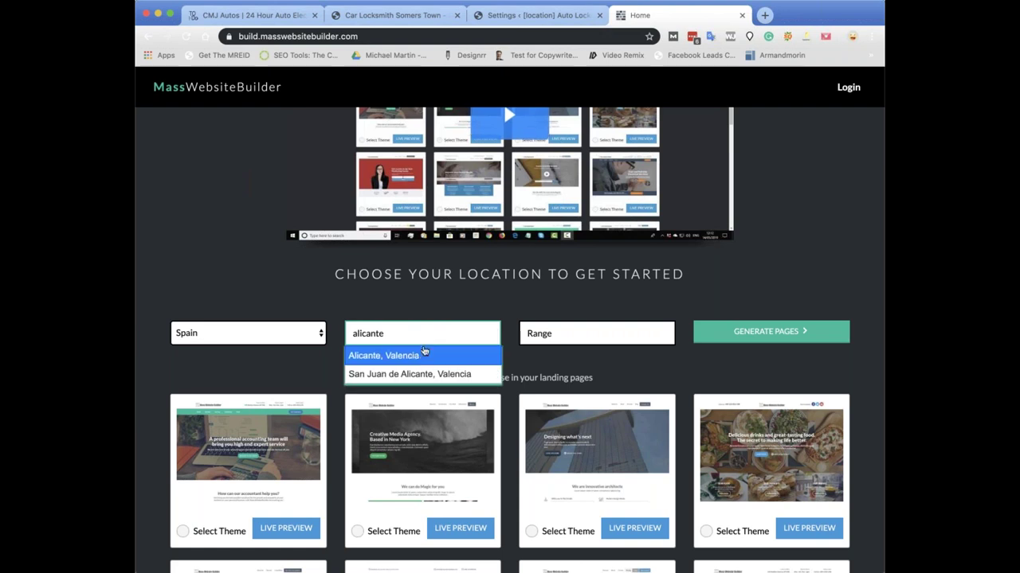
click(423, 354)
click(548, 332)
text(30)
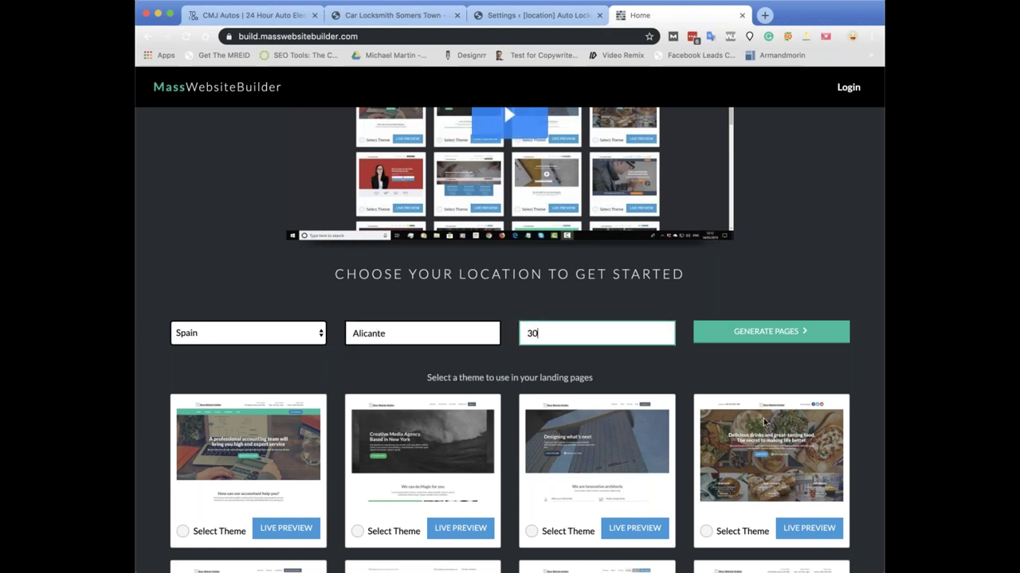
Choose the fourth theme and generate pages, showing 318 locations at $104.5.
scroll(763, 423, down, 2)
click(705, 472)
click(743, 274)
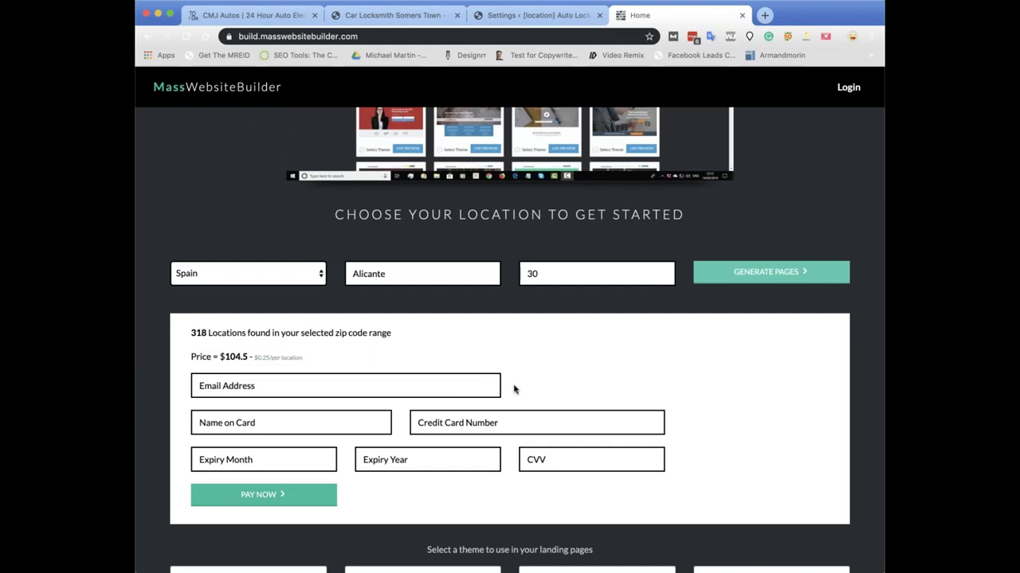
scroll(515, 389, down, 2)
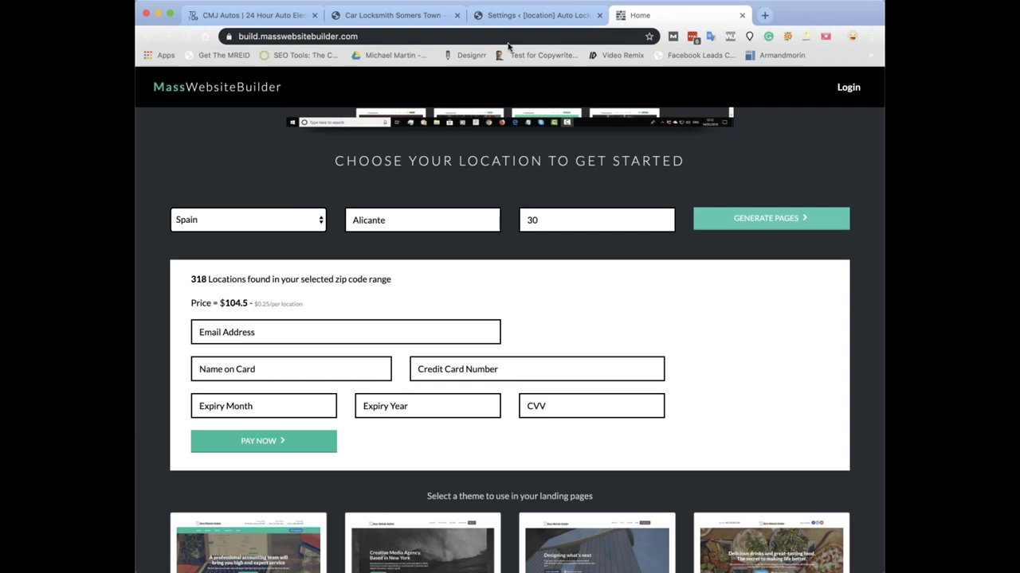
Return to the WordPress admin and open the All-in-One WP Migration Backups page via Export.
click(402, 16)
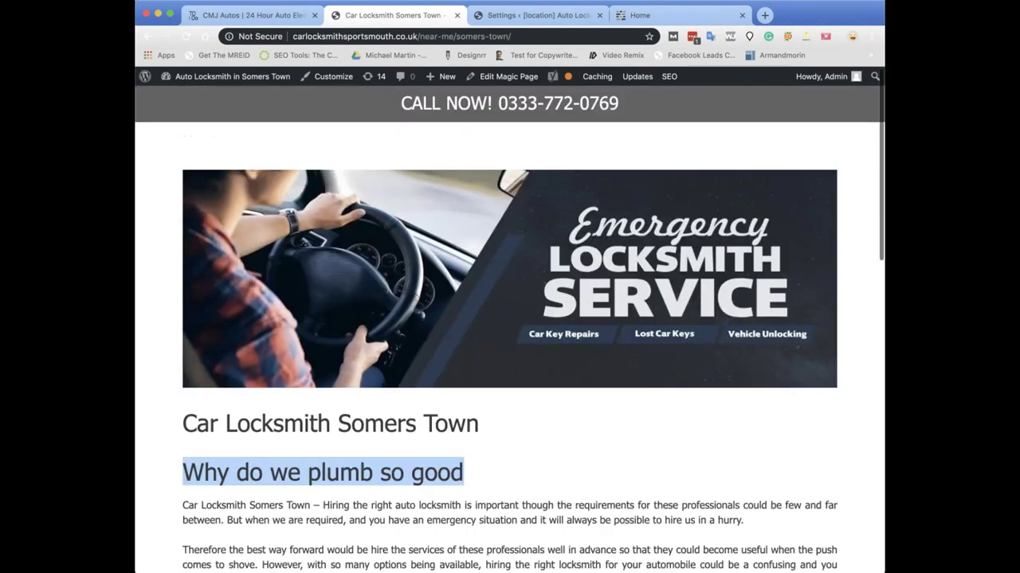
click(500, 16)
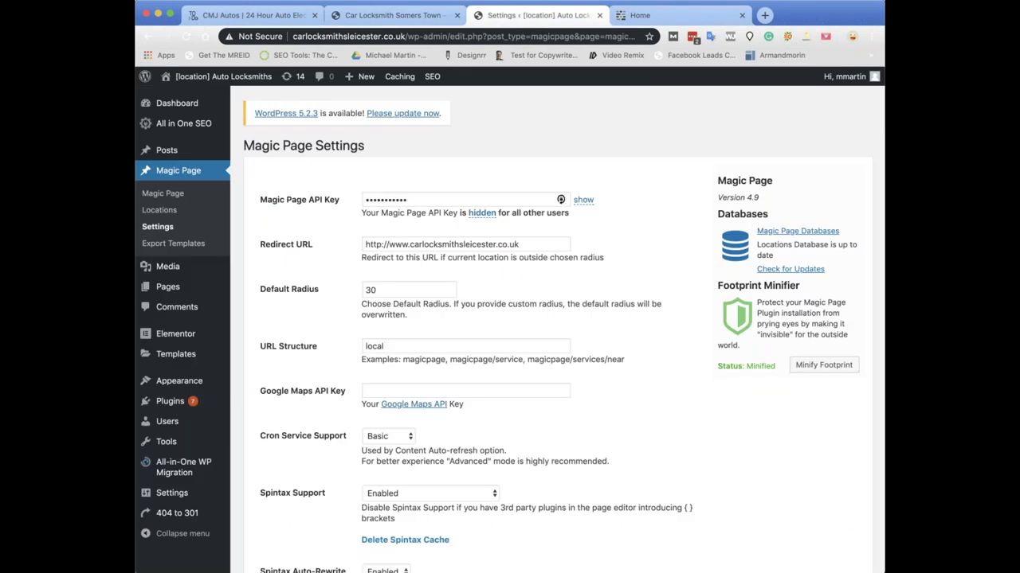
mouse_move(189, 471)
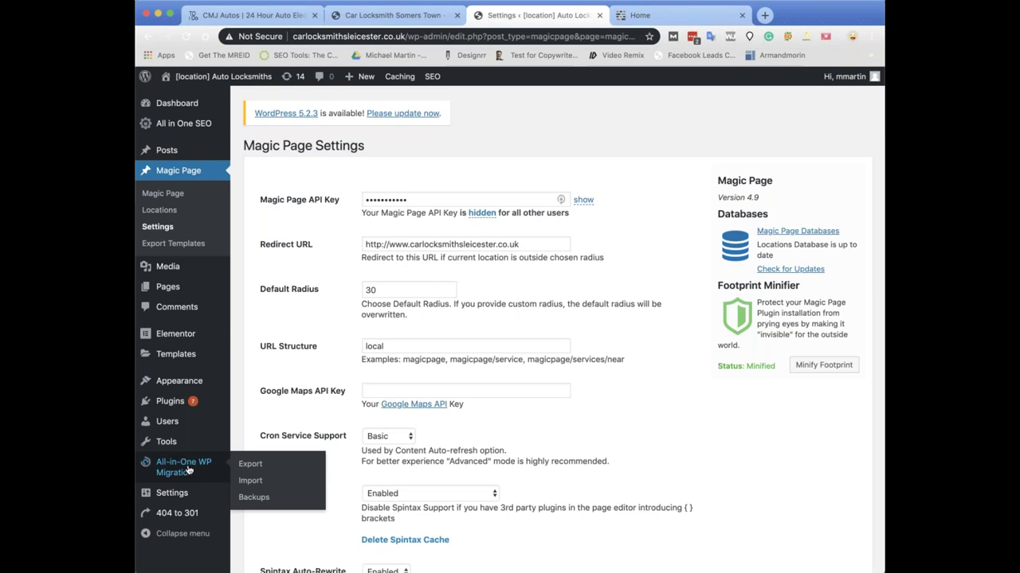
click(251, 464)
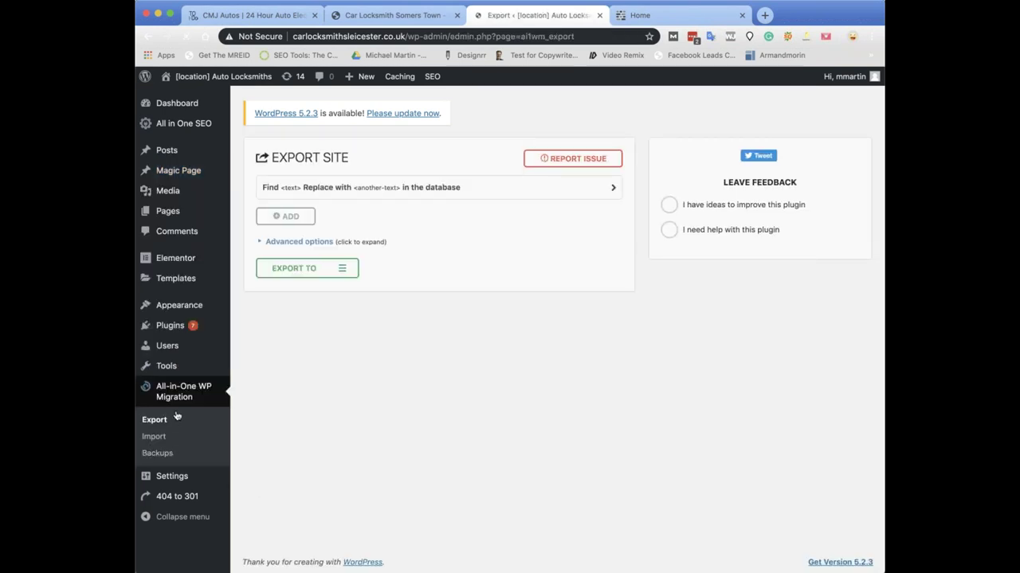
click(159, 453)
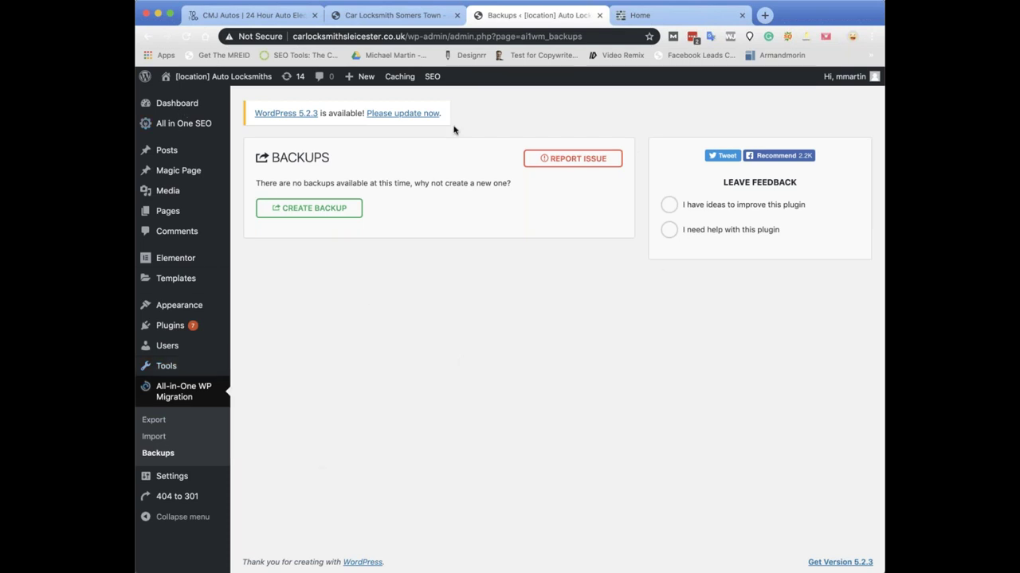
Open the All-in-One WP Migration Import page from the admin sidebar.
click(151, 437)
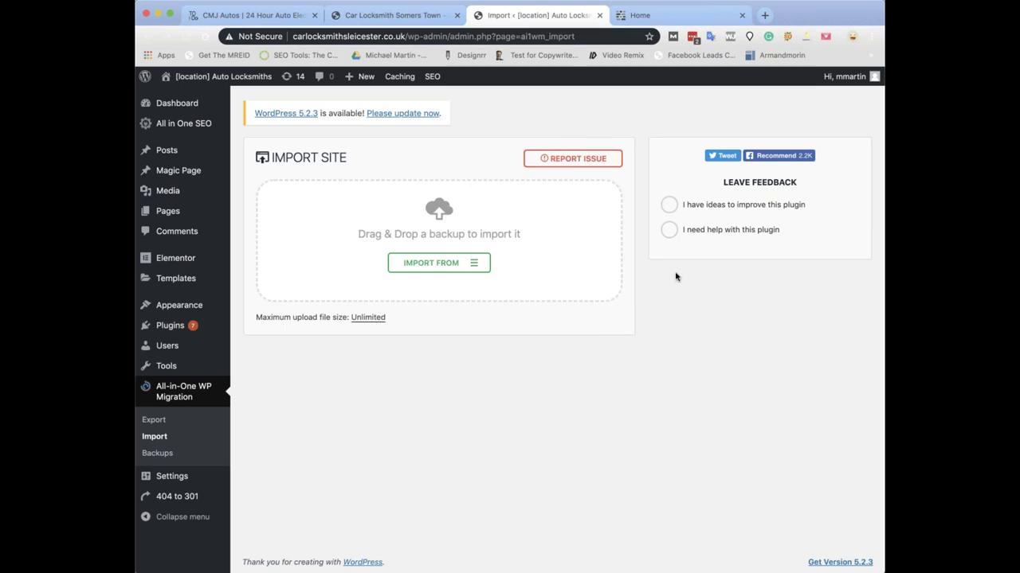
Visit the live Leicester Auto Locksmiths homepage and scroll through its headline, video and service sections.
click(233, 77)
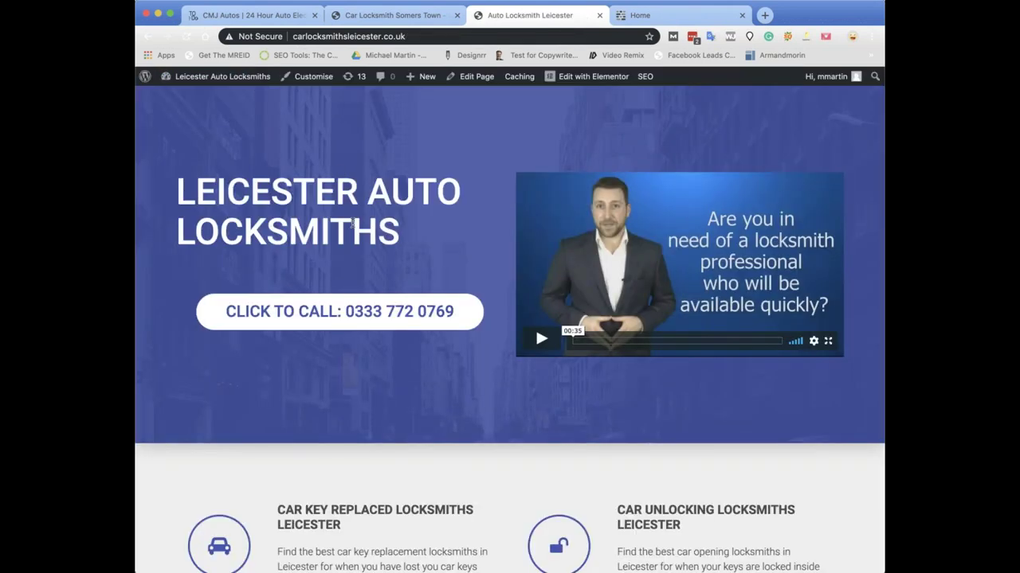
scroll(536, 327, down, 3)
scroll(535, 200, down, 10)
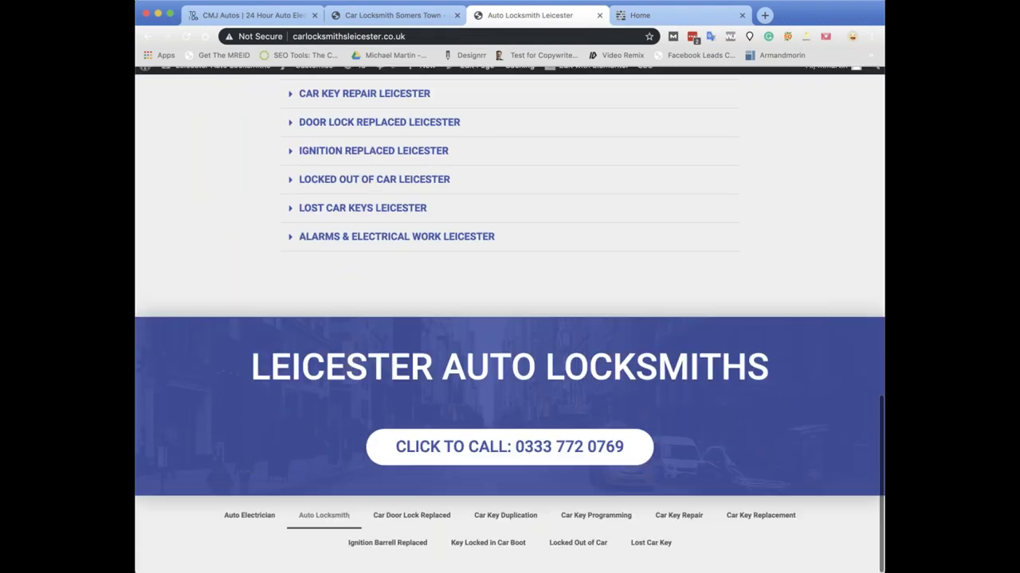
scroll(535, 201, up, 15)
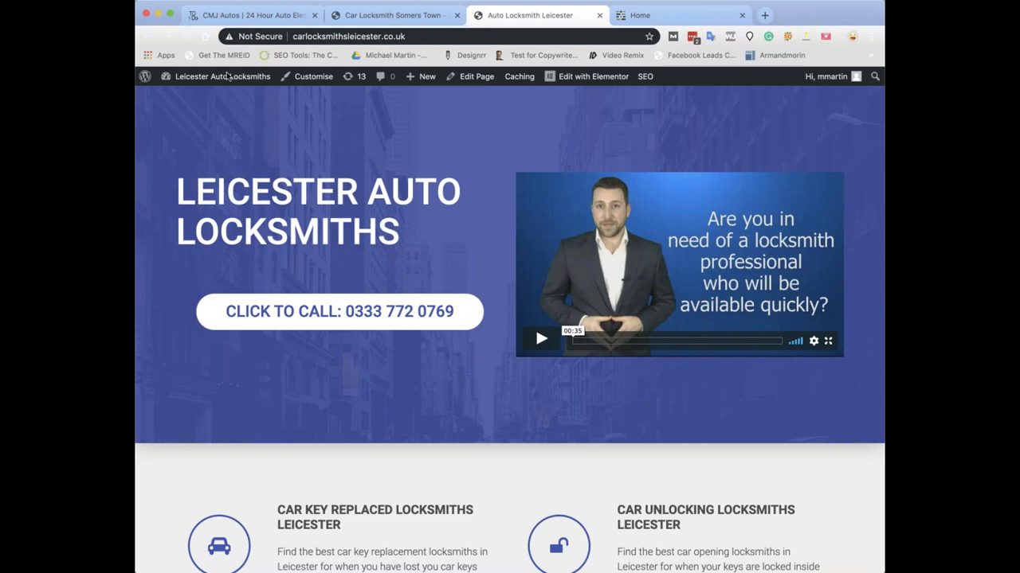
Go to the Dashboard and open the Magic Page plugin settings.
mouse_move(229, 77)
click(187, 98)
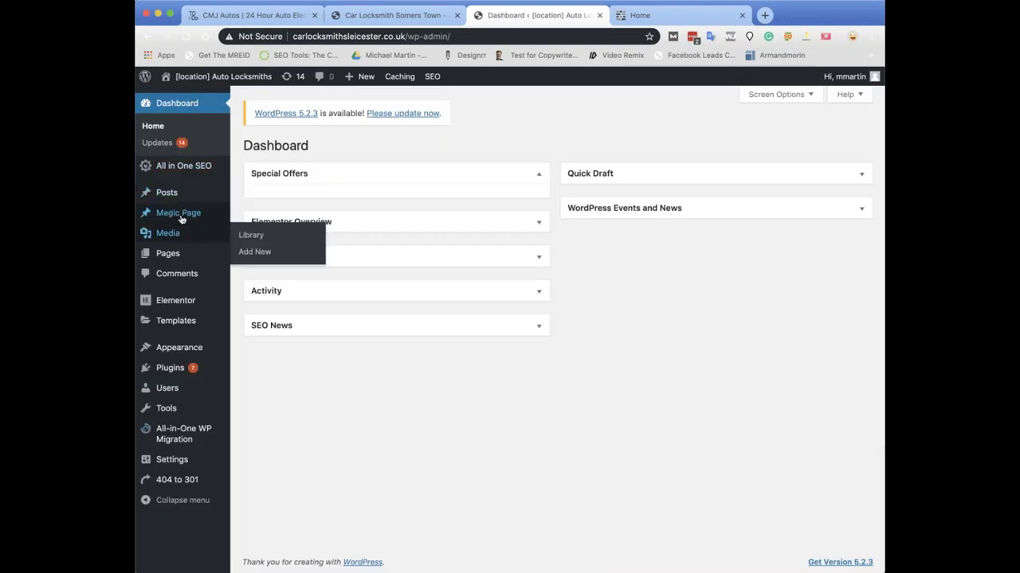
mouse_move(191, 216)
click(252, 248)
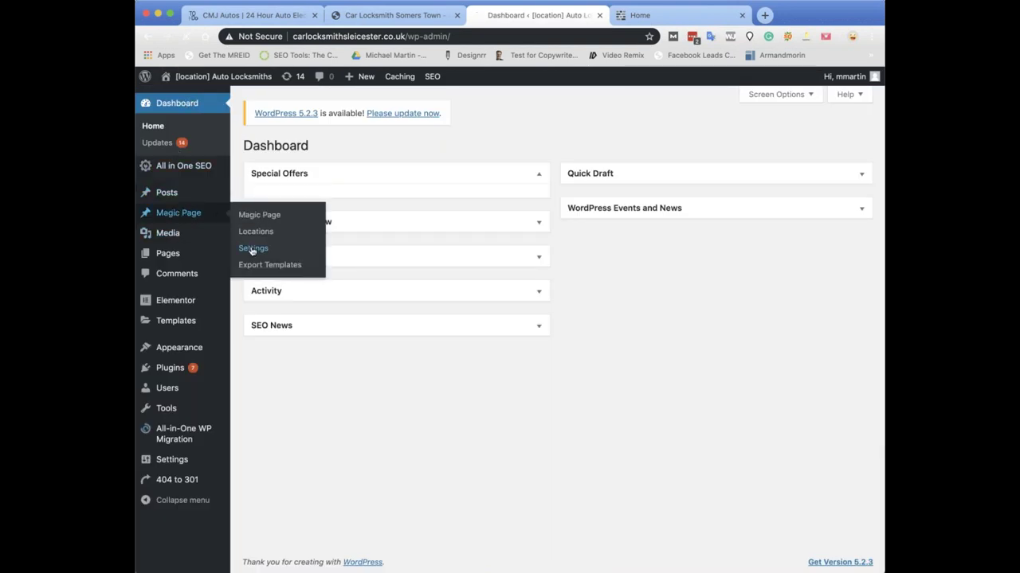
scroll(250, 250, down, 4)
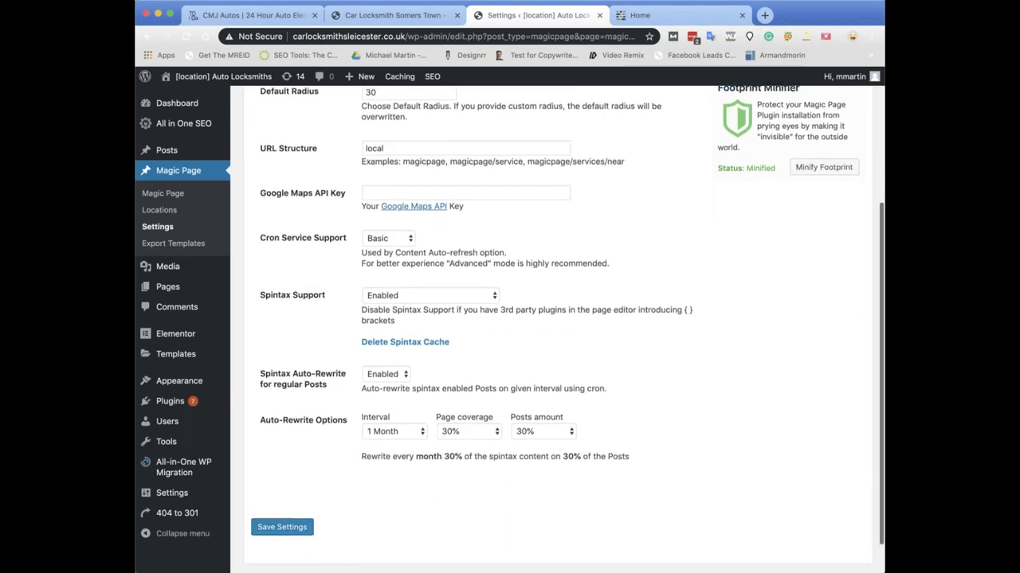
Toggle spintax auto-rewrite for regular posts off, then back to Enabled.
click(403, 372)
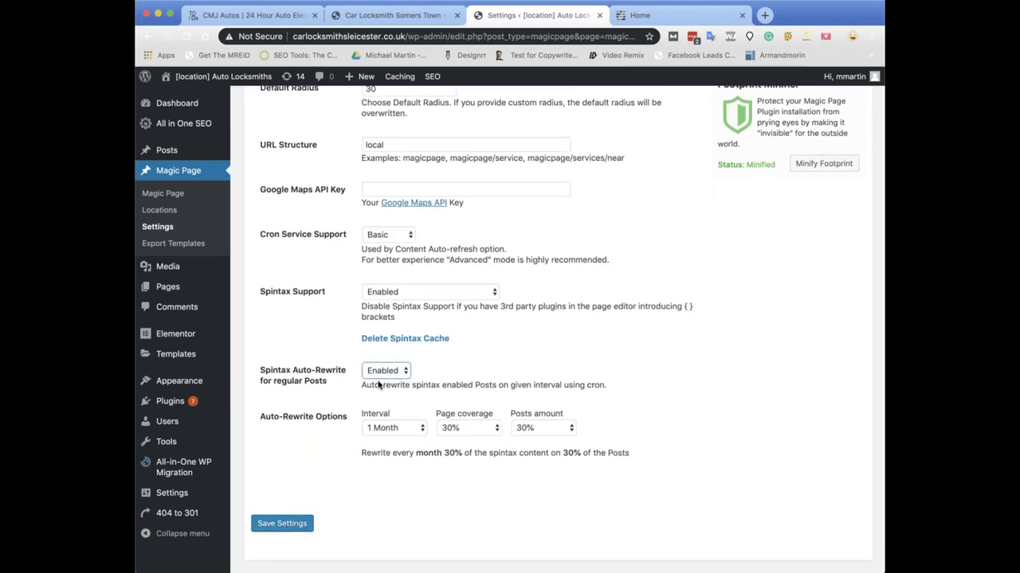
click(379, 385)
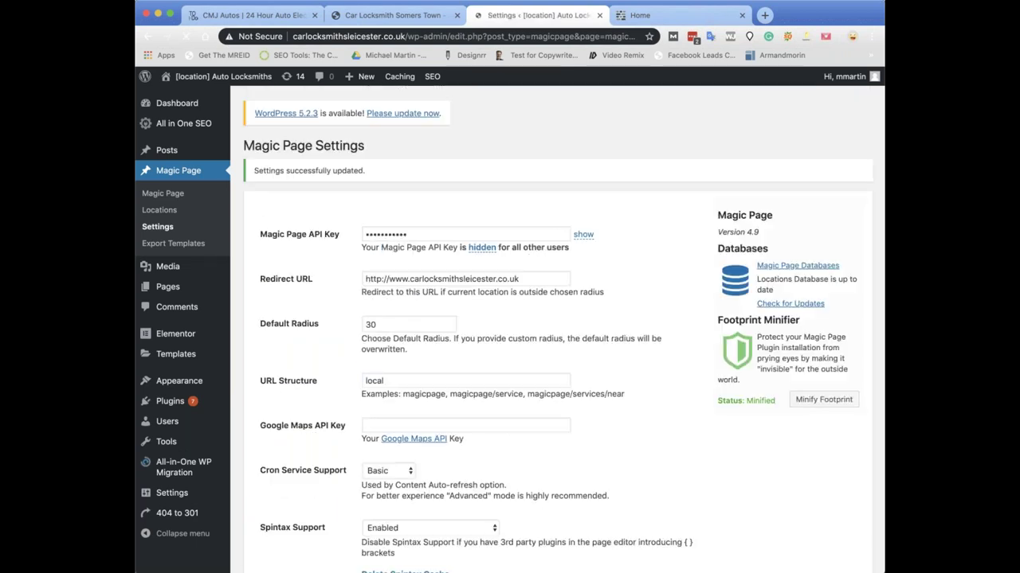
scroll(396, 416, down, 5)
click(396, 416)
click(386, 406)
Set Spintax Support to Disabled and save the settings.
click(485, 337)
click(401, 387)
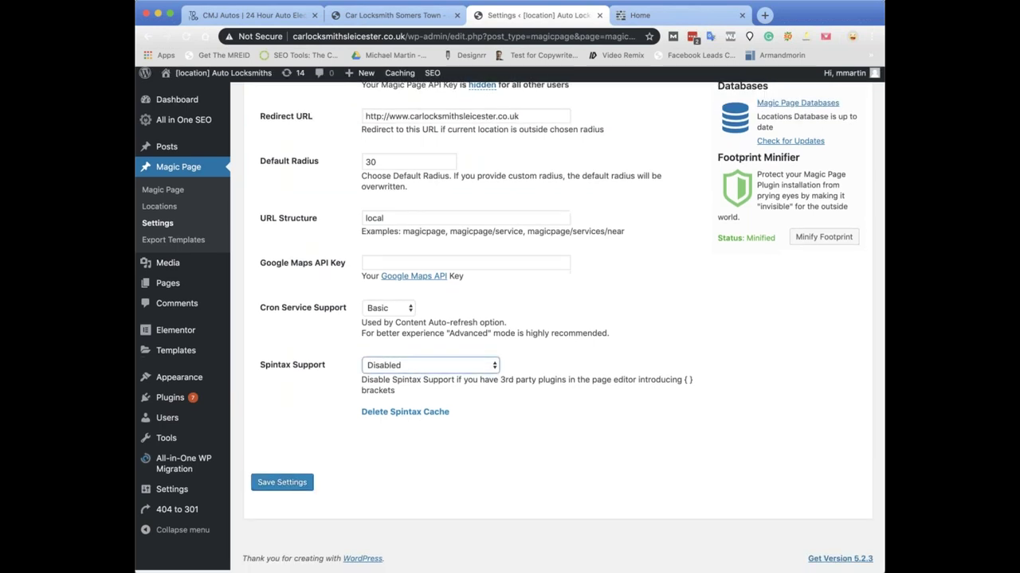
click(282, 483)
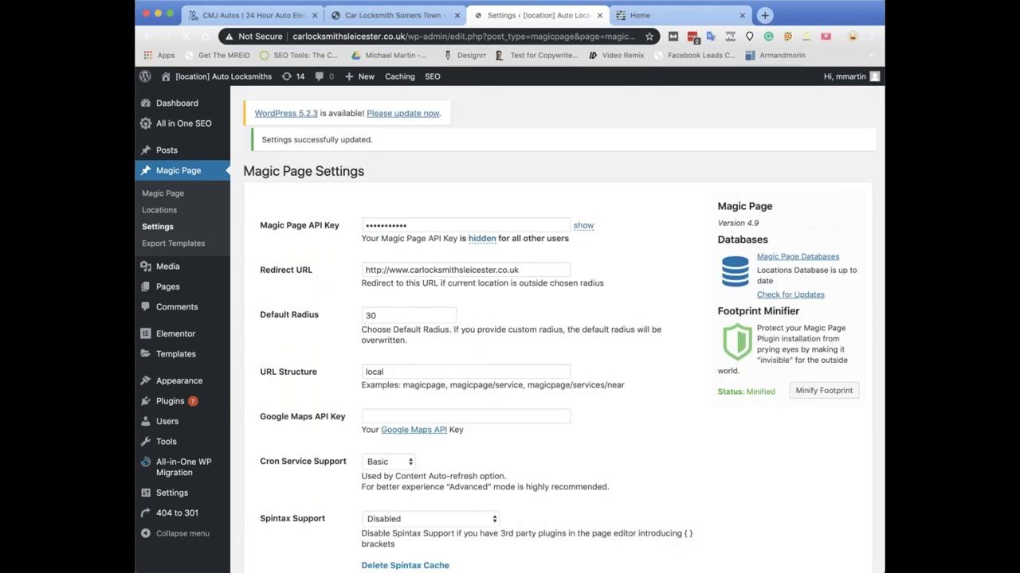
Visit the live site homepage from the admin bar.
mouse_move(188, 83)
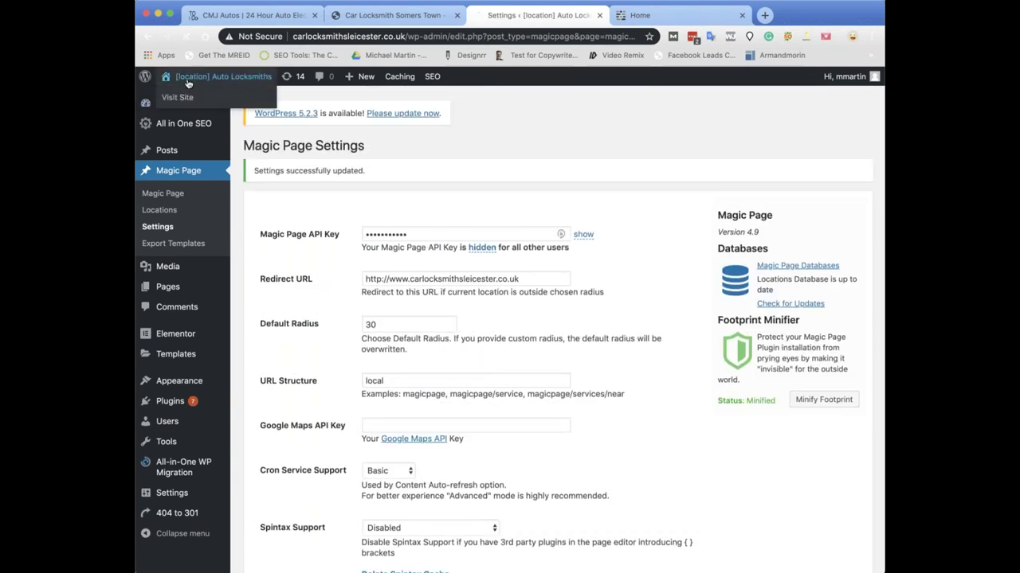
click(188, 83)
scroll(607, 363, down, 3)
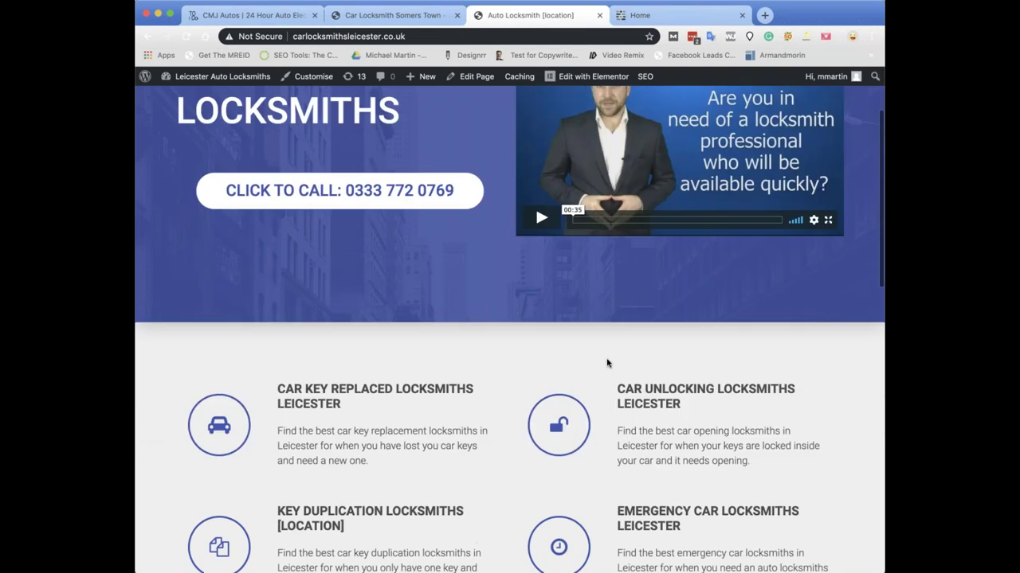
scroll(607, 363, down, 8)
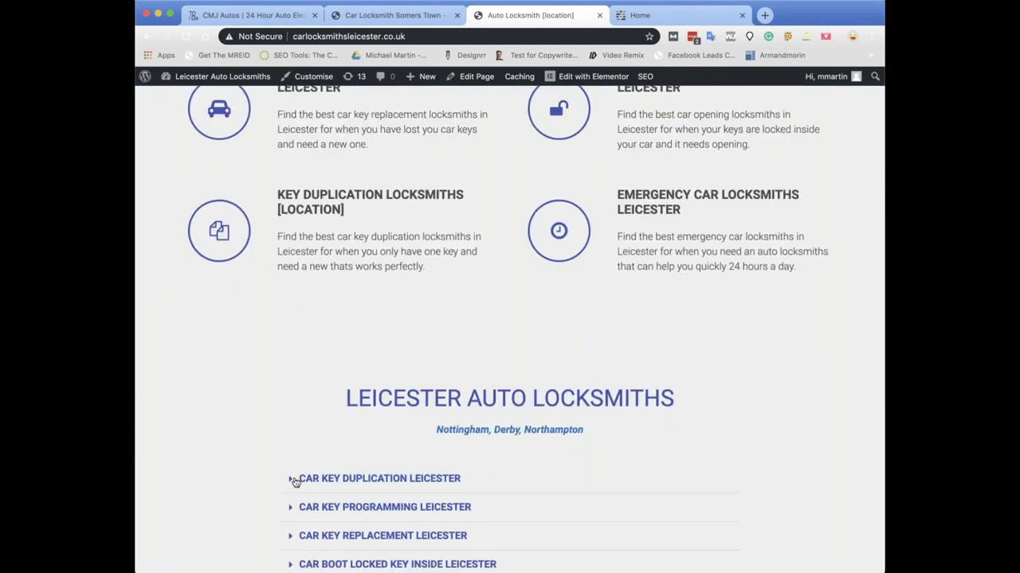
Expand the Car Key Duplication Leicester section to review its raw spintax, then return to the Dashboard.
click(292, 480)
scroll(430, 399, down, 5)
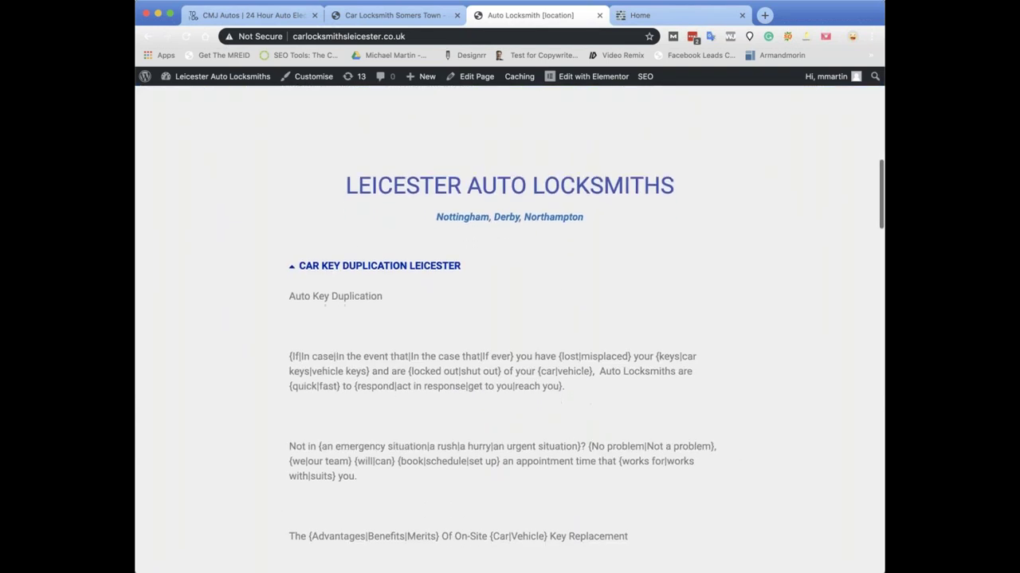
scroll(540, 404, down, 6)
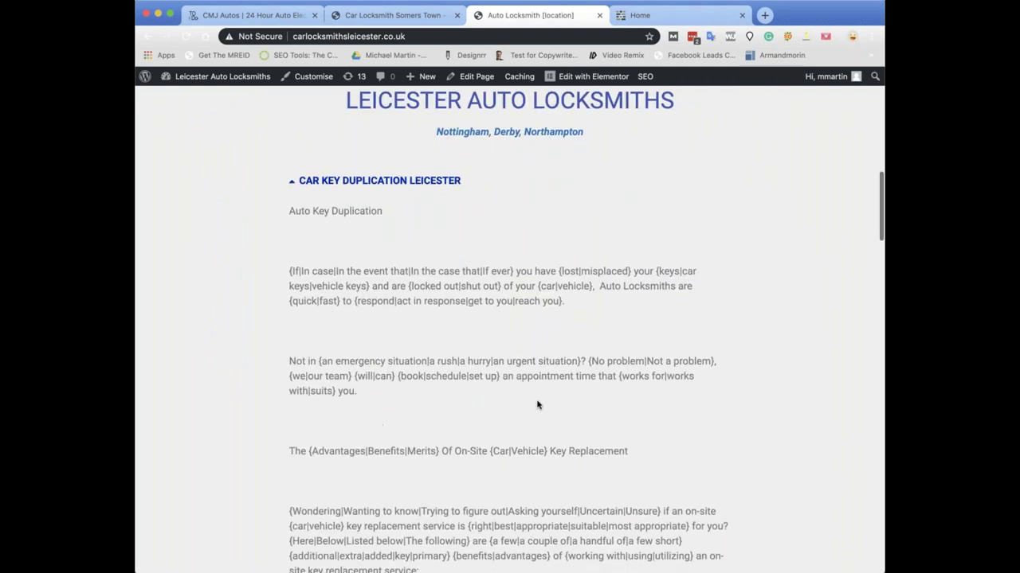
scroll(537, 404, down, 3)
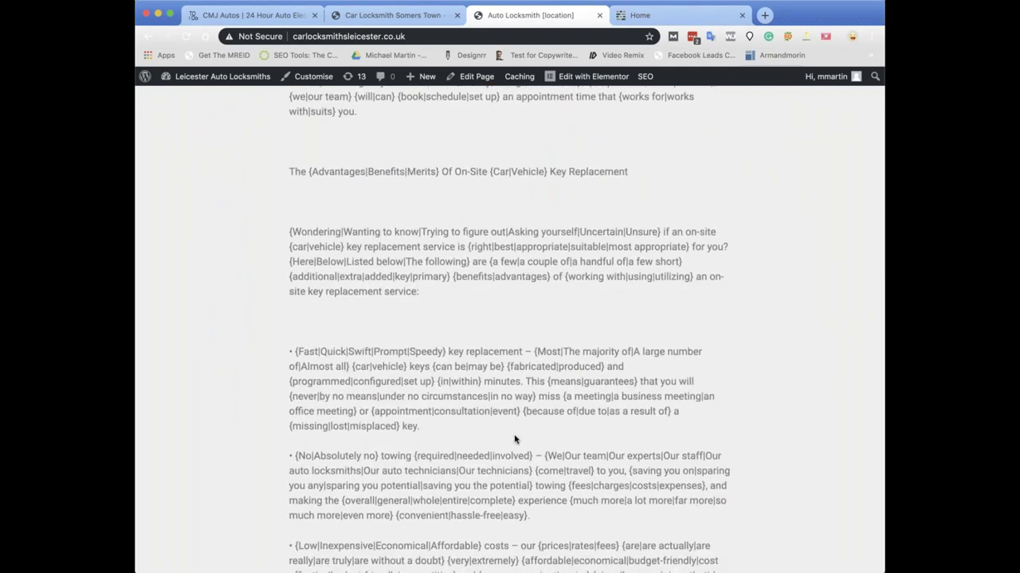
scroll(515, 438, down, 4)
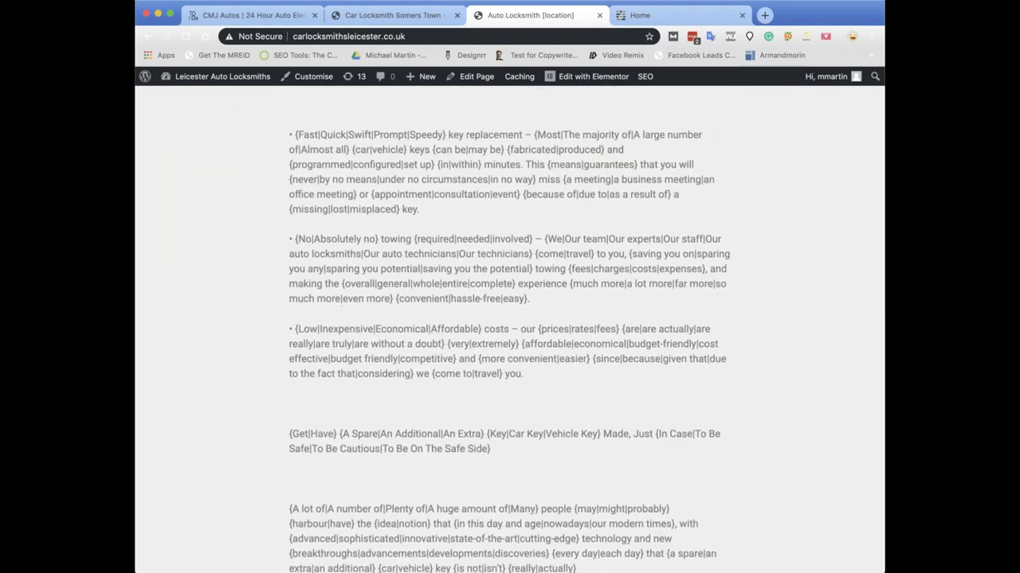
scroll(478, 343, down, 7)
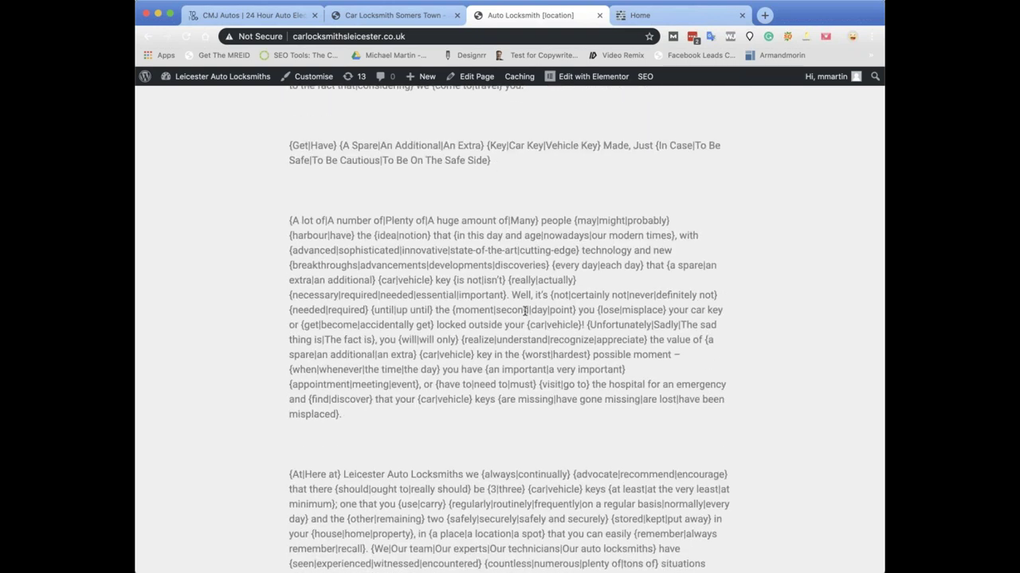
click(213, 76)
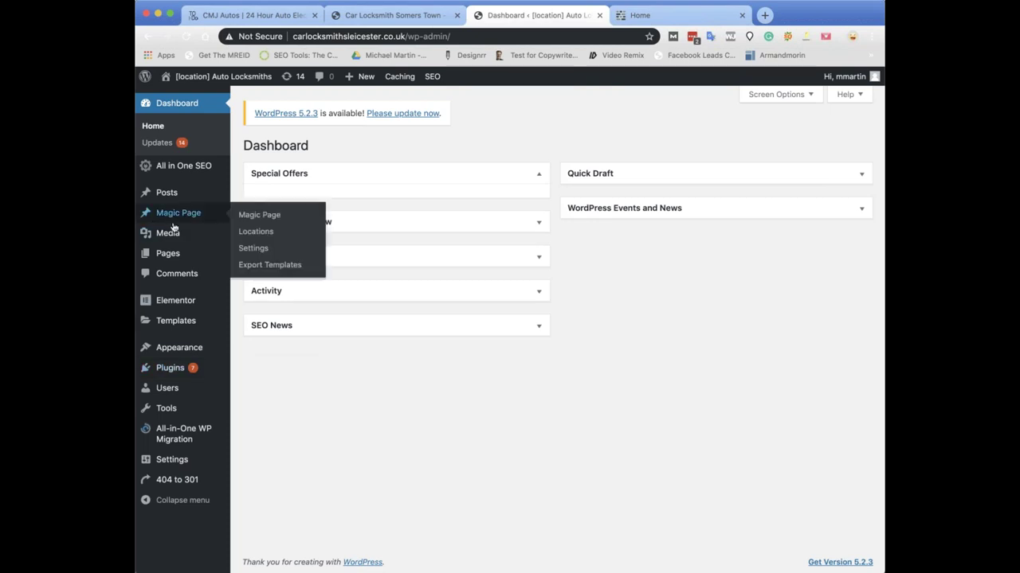
Switch Magic Page's Spintax Support back to Enabled and save the settings.
mouse_move(197, 217)
click(253, 248)
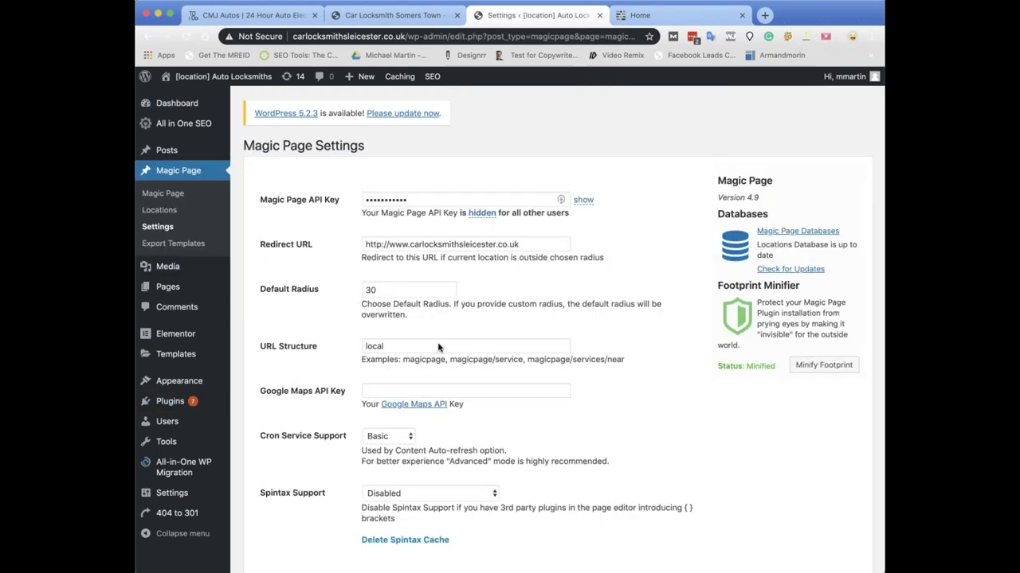
scroll(446, 358, down, 3)
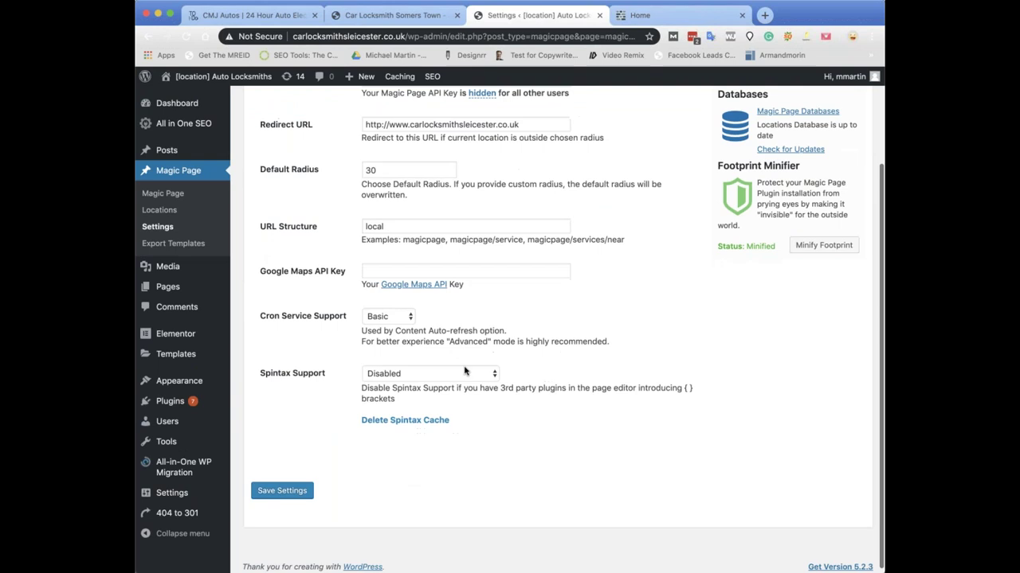
click(389, 372)
click(384, 360)
scroll(398, 358, down, 3)
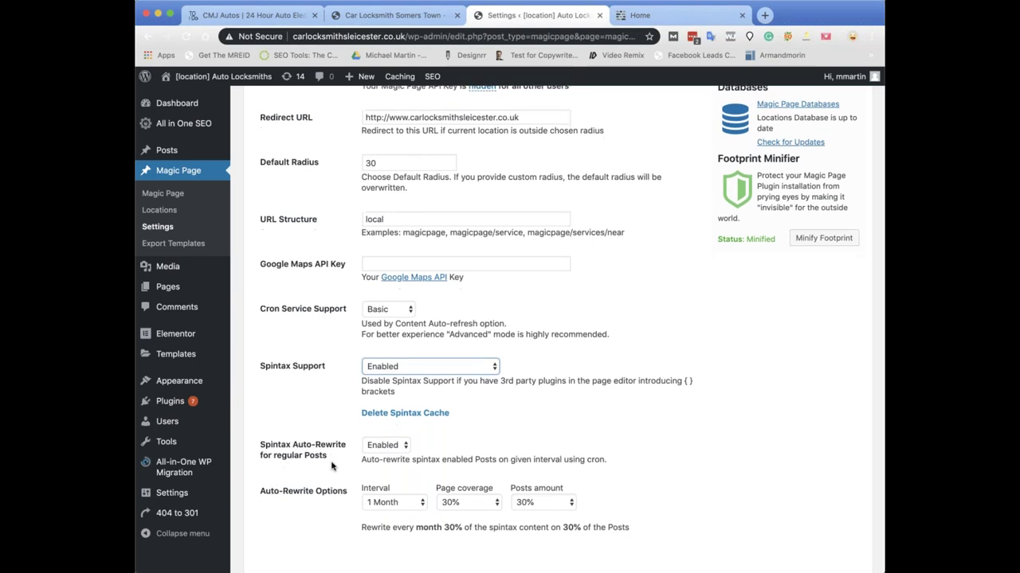
click(271, 487)
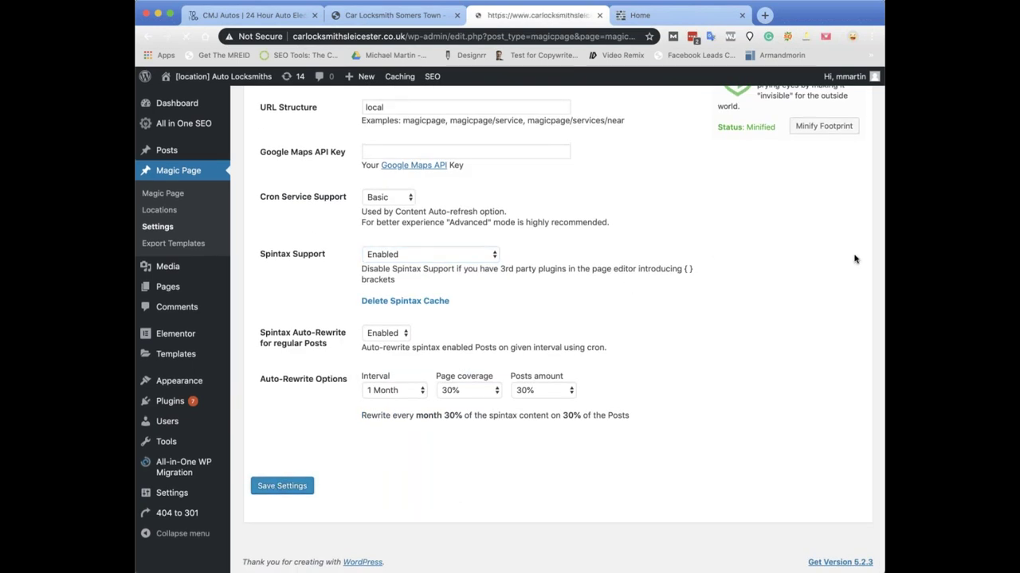